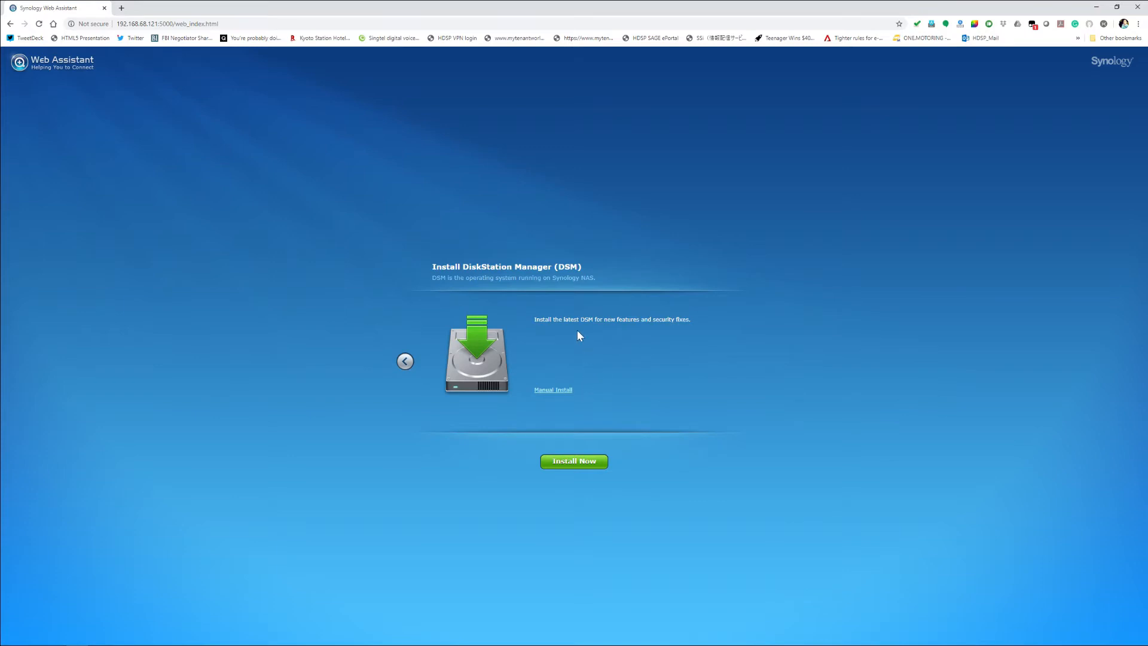
Step: Start installing the latest DSM, acknowledging that all data on hard disks 1 and 2 will be removed
{"action": "left_click", "coordinate": [574, 463]}
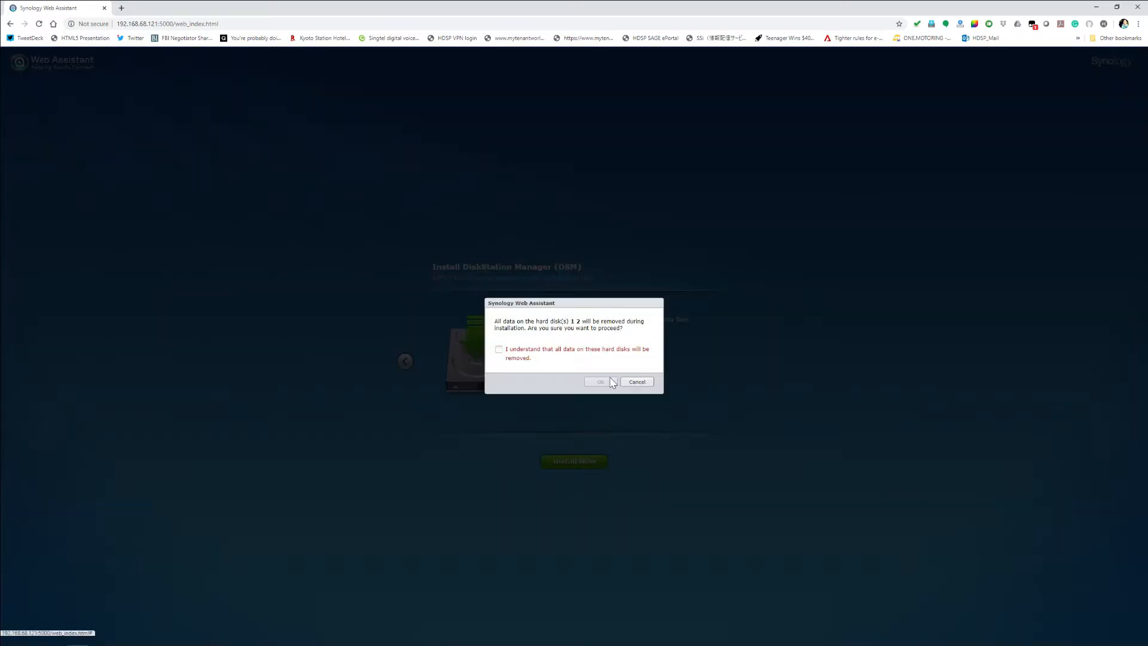
{"action": "left_click", "coordinate": [525, 352]}
{"action": "left_click", "coordinate": [601, 382]}
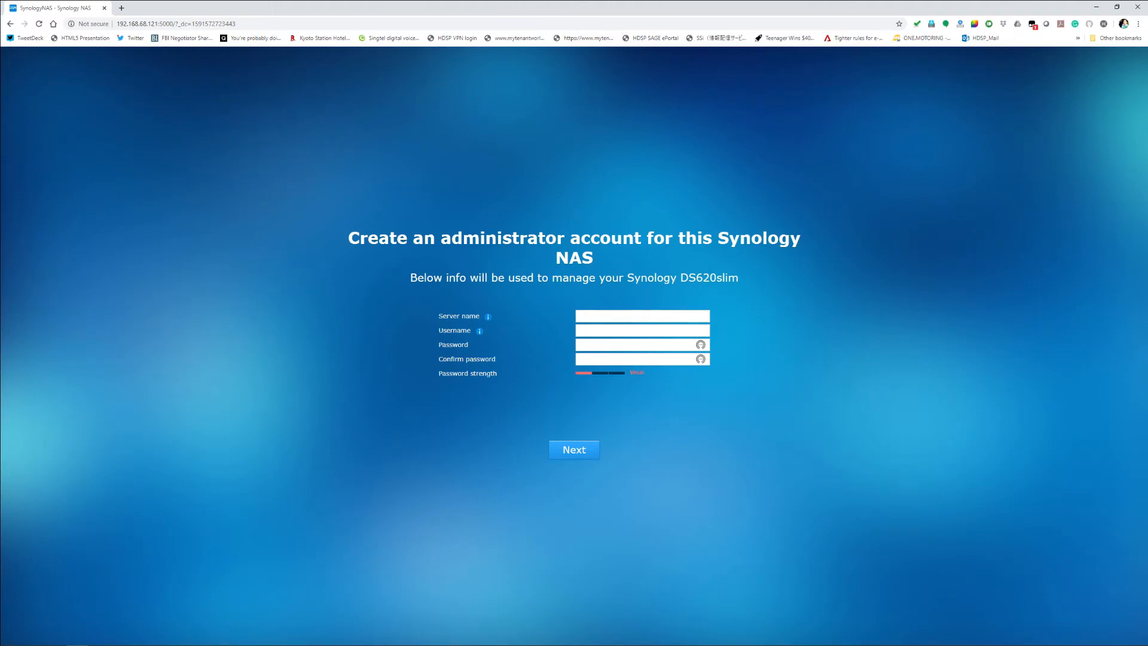
Step: Create the administrator account with the server name JTHOME, a username, and the account password entered and confirmed
{"action": "left_click", "coordinate": [619, 316]}
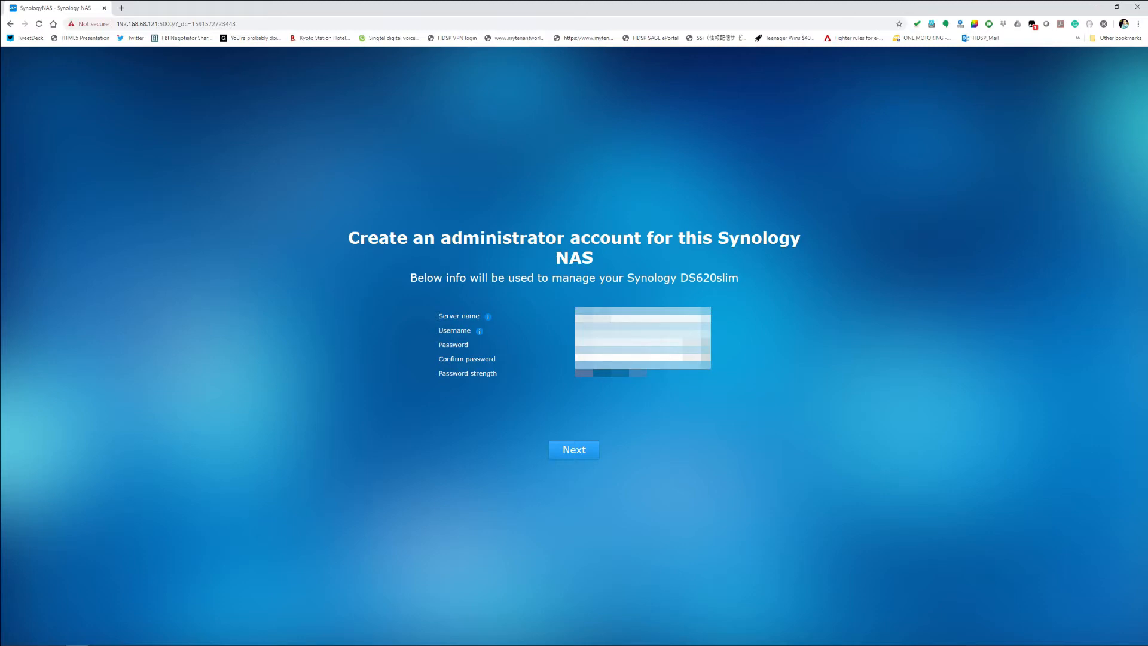
{"action": "key", "text": "Tab"}
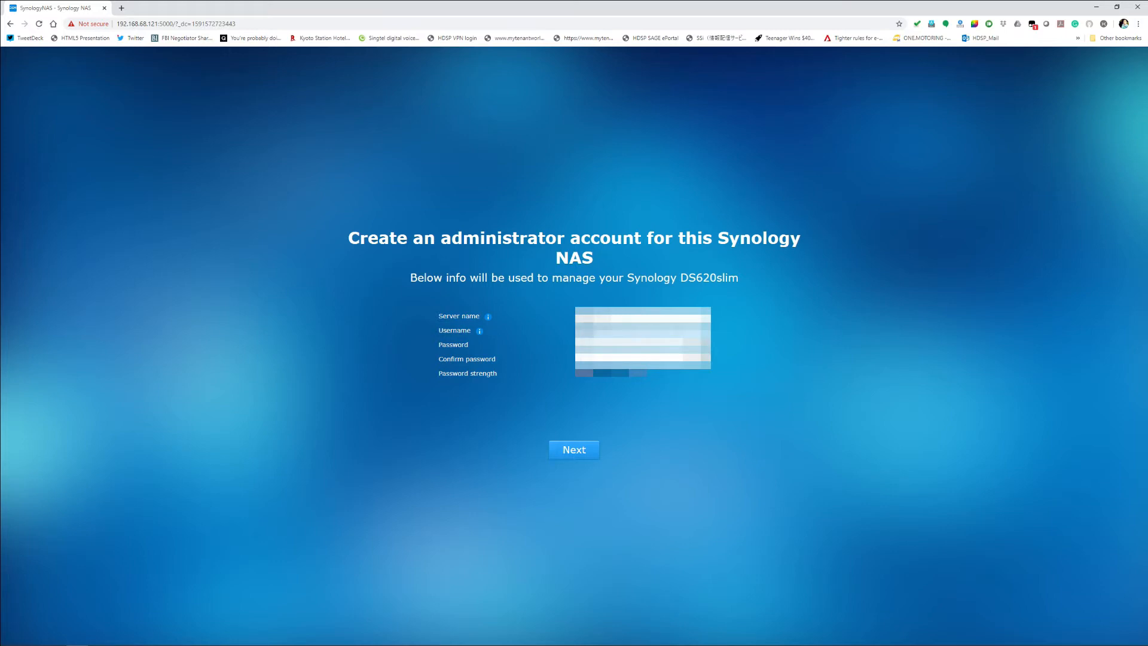
{"action": "key", "text": "Tab"}
{"action": "type", "text": "•••"}
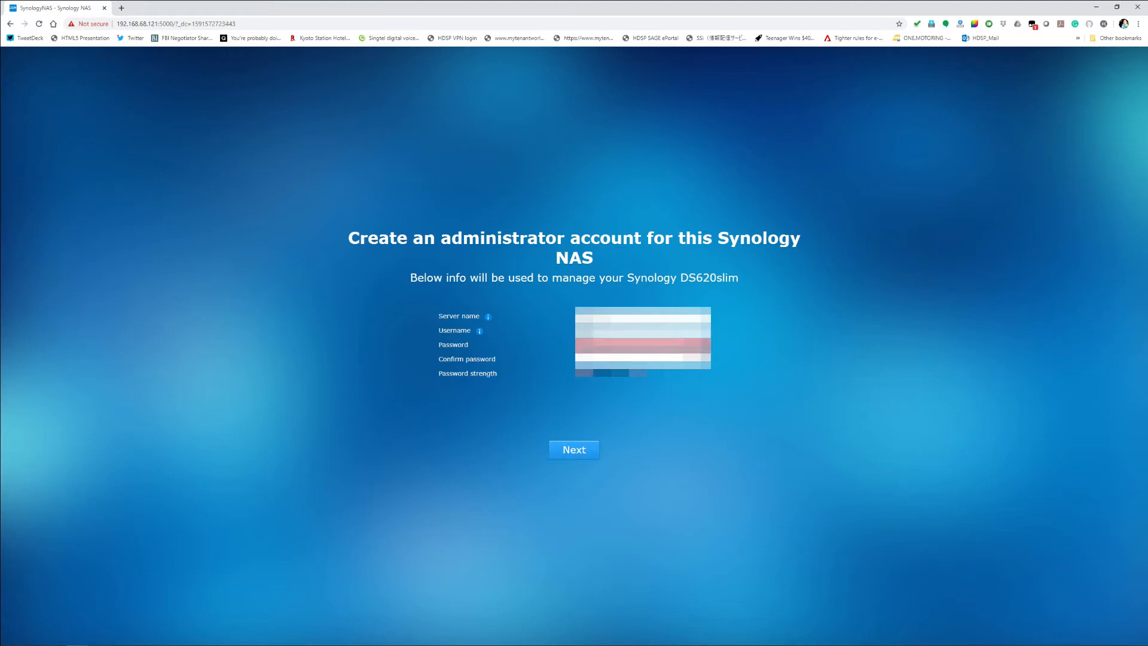
{"action": "type", "text": "•"}
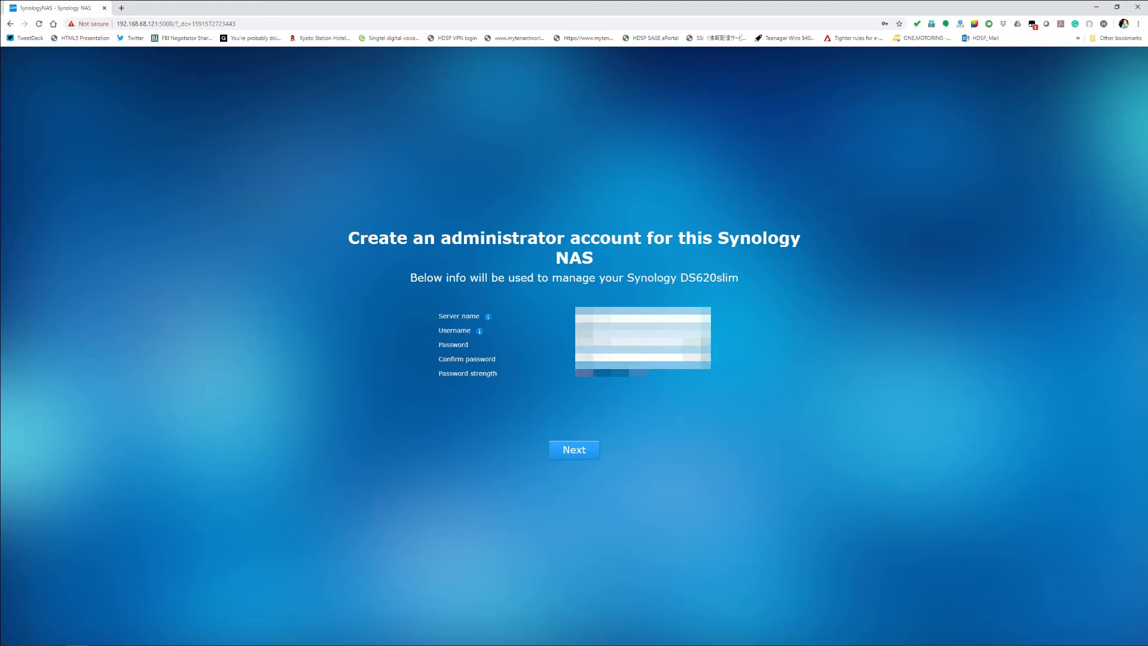
{"action": "left_click", "coordinate": [579, 450]}
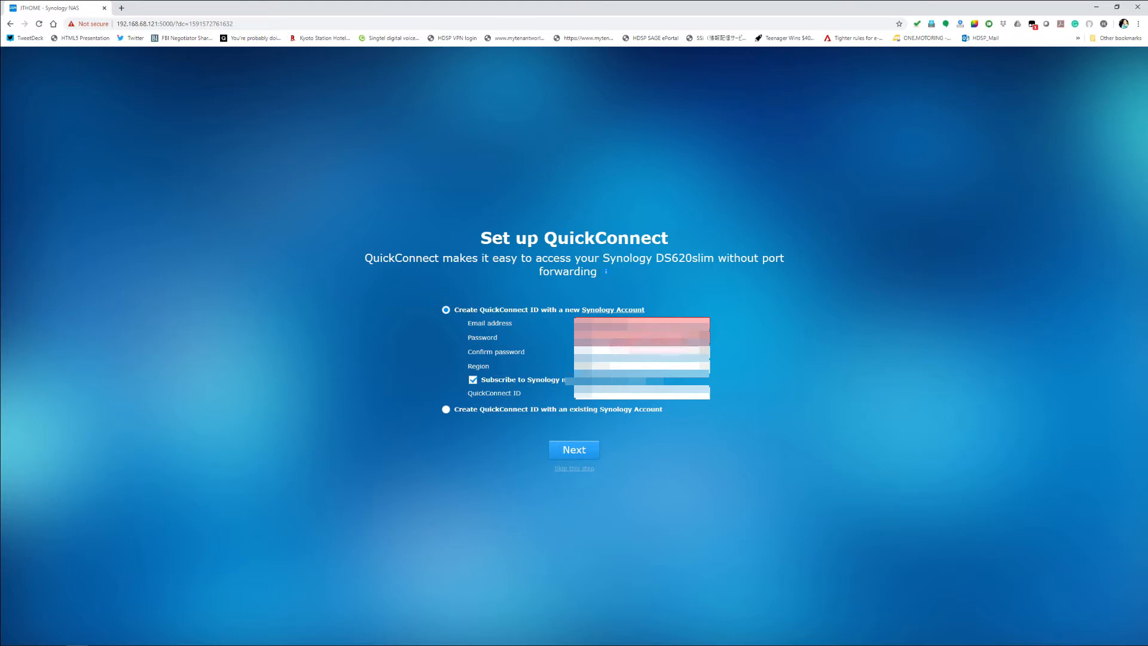
Step: Request a QuickConnect ID with a new Synology Account, filling in the email address, account password, region and QuickConnect ID
{"action": "left_click", "coordinate": [621, 338]}
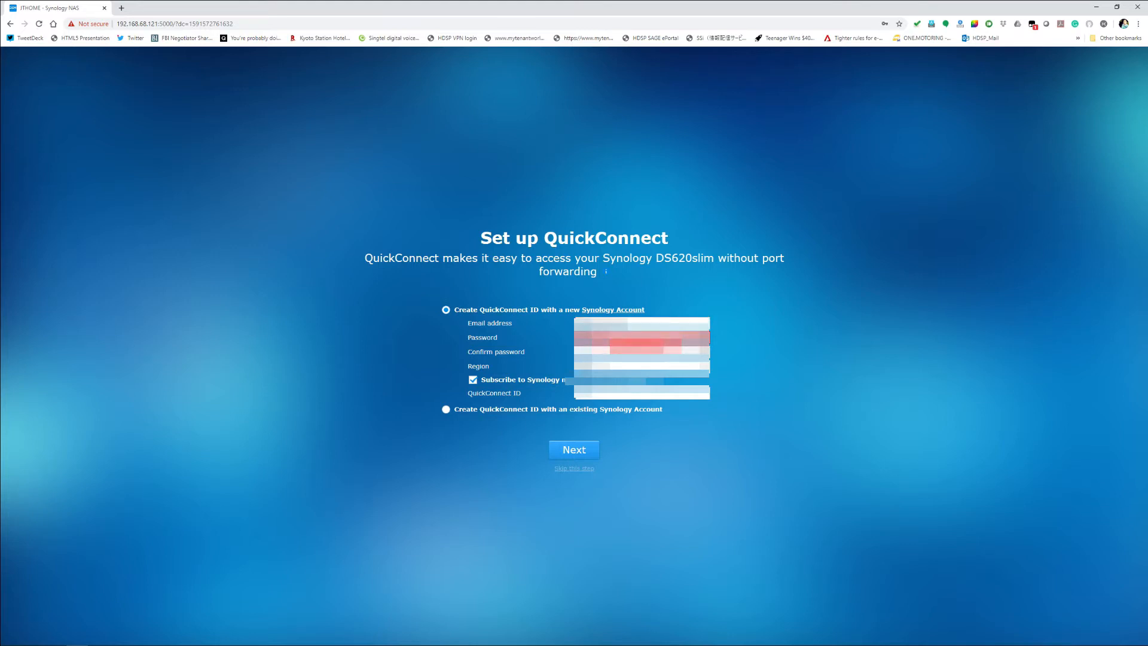
{"action": "type", "text": "•"}
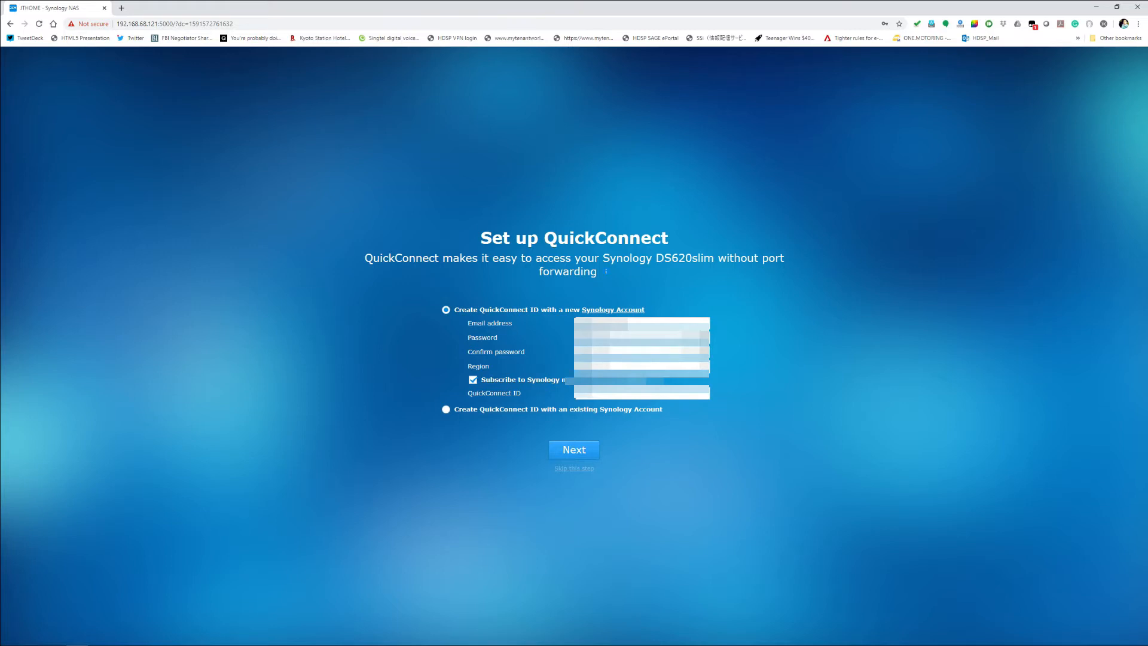
{"action": "left_click", "coordinate": [616, 367]}
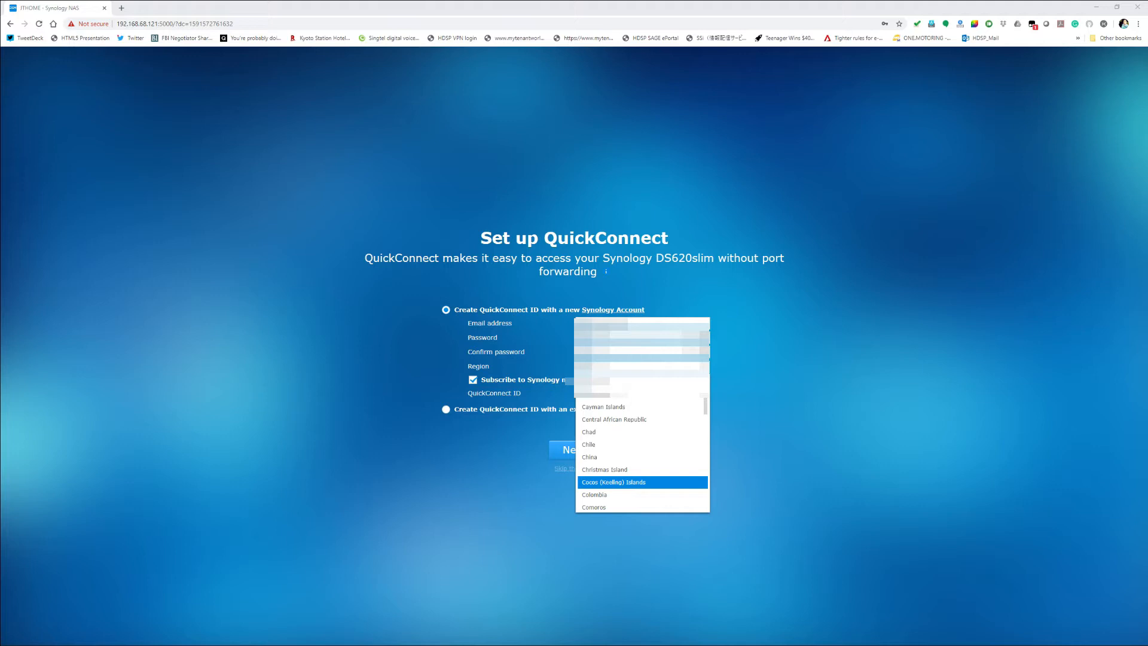
{"action": "left_click", "coordinate": [643, 382]}
{"action": "left_click", "coordinate": [703, 366]}
{"action": "left_click_drag", "start_coordinate": [707, 399], "coordinate": [711, 469]}
{"action": "left_click", "coordinate": [660, 489]}
{"action": "left_click", "coordinate": [631, 393]}
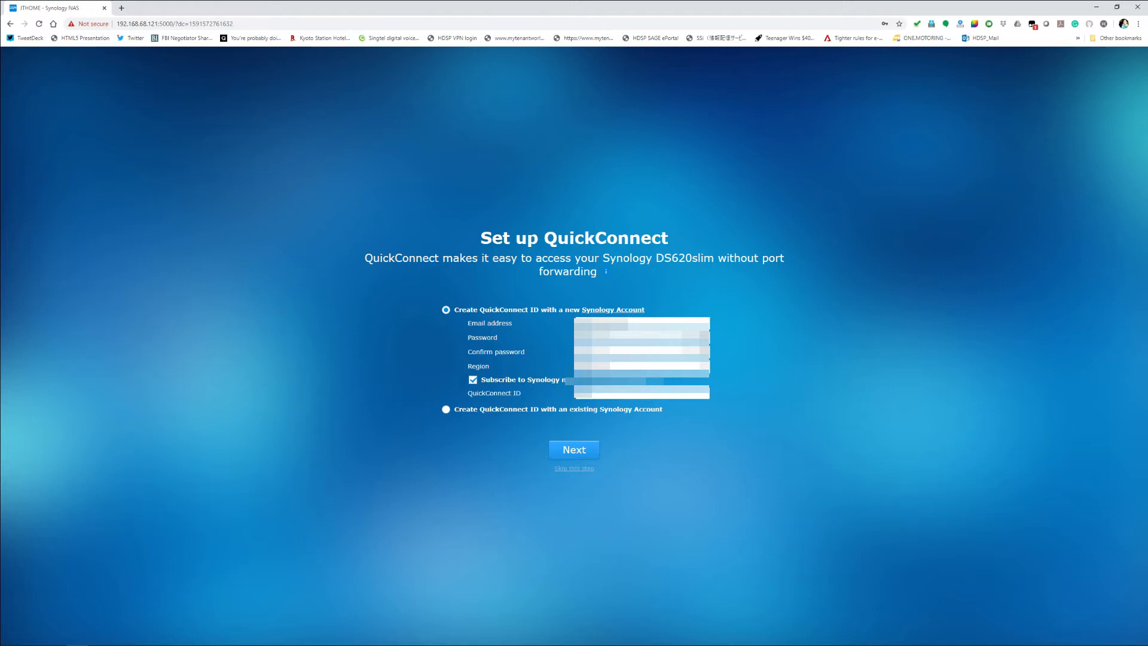
{"action": "left_click", "coordinate": [569, 449]}
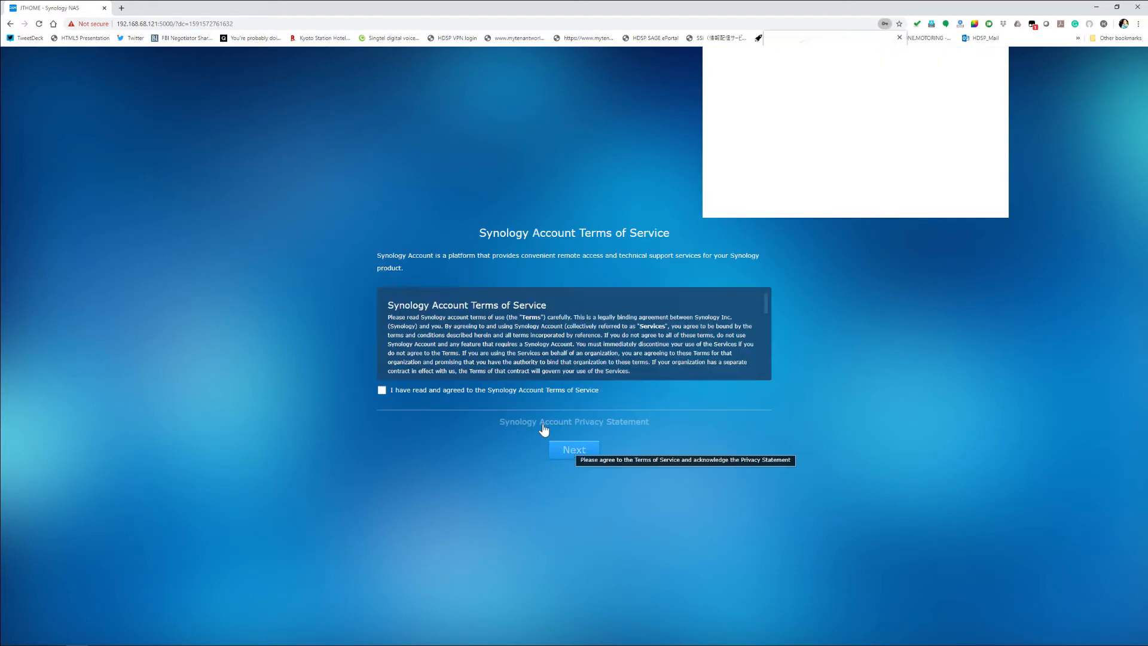
Step: Agree to the Synology Account Terms of Service and Privacy Statement, and dismiss the browser's pop-up
{"action": "left_click", "coordinate": [382, 390]}
{"action": "left_click", "coordinate": [573, 449]}
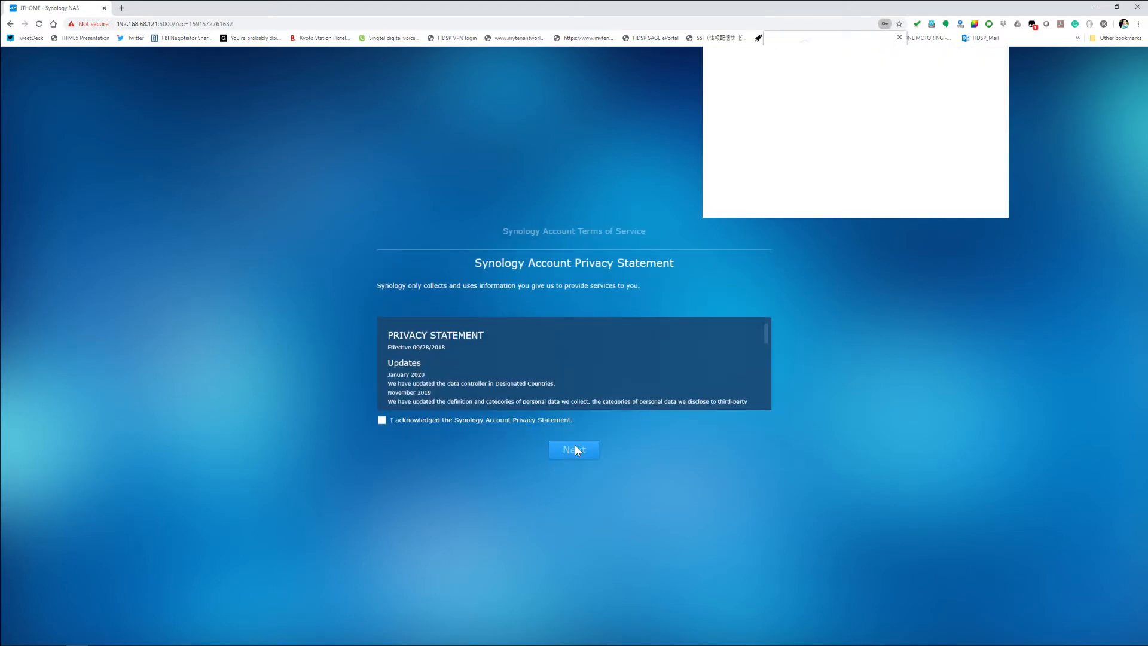
{"action": "left_click", "coordinate": [386, 420]}
{"action": "left_click", "coordinate": [584, 451]}
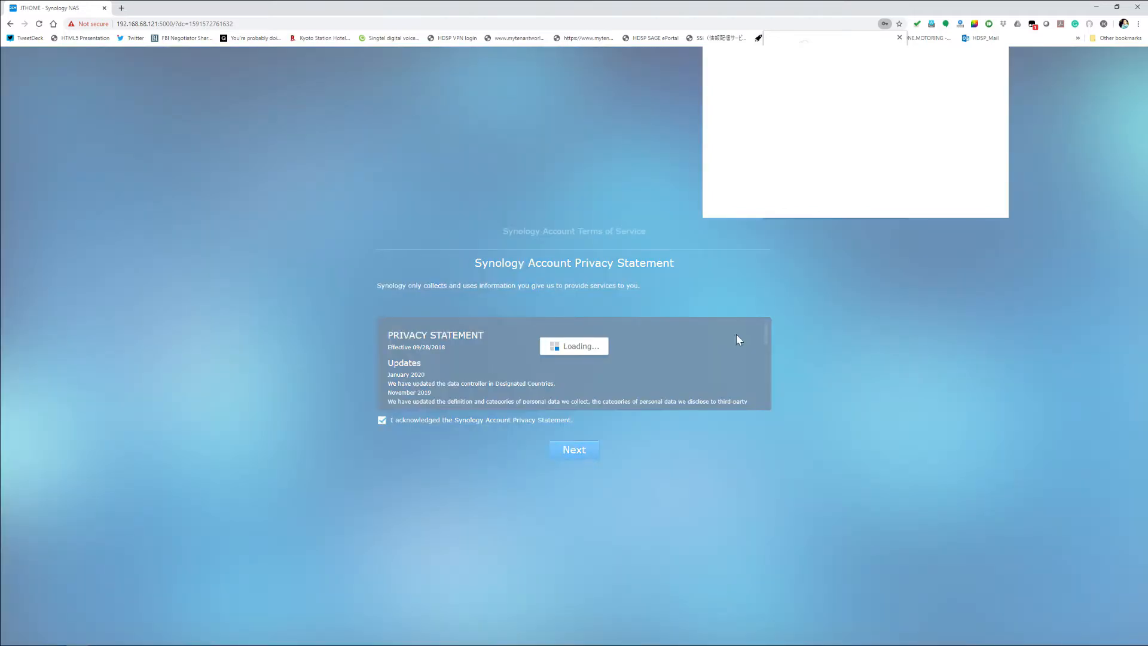
{"action": "left_click", "coordinate": [899, 37]}
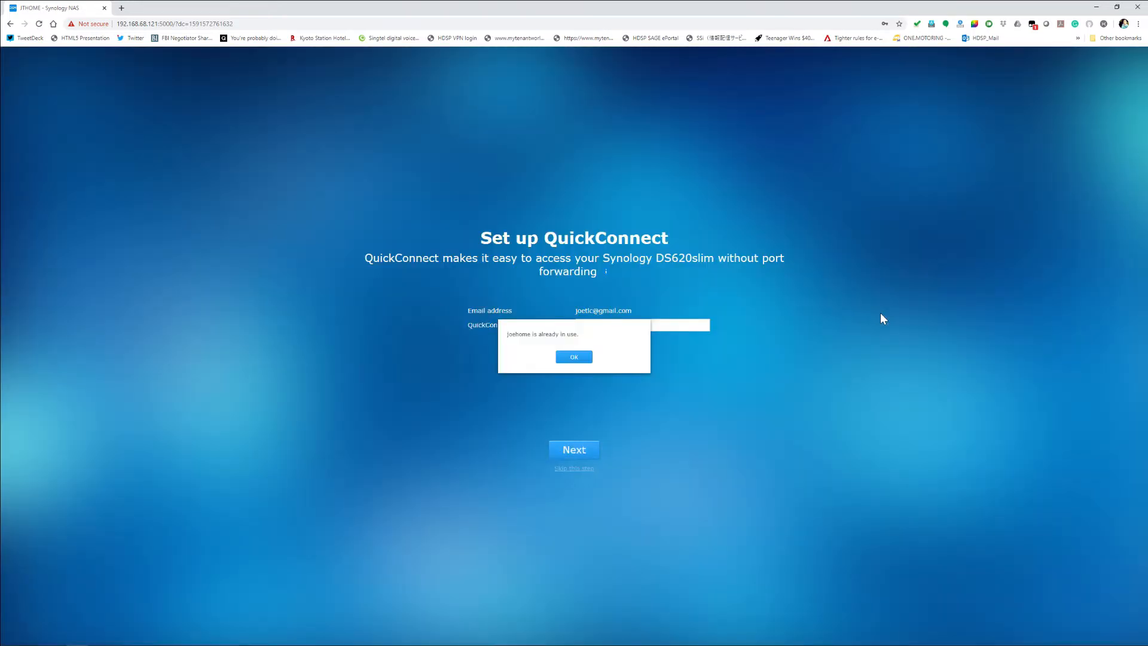
Step: Submit a different QuickConnect ID and try to place a shortcut to the QuickConnect address on the desktop
{"action": "left_click", "coordinate": [575, 357]}
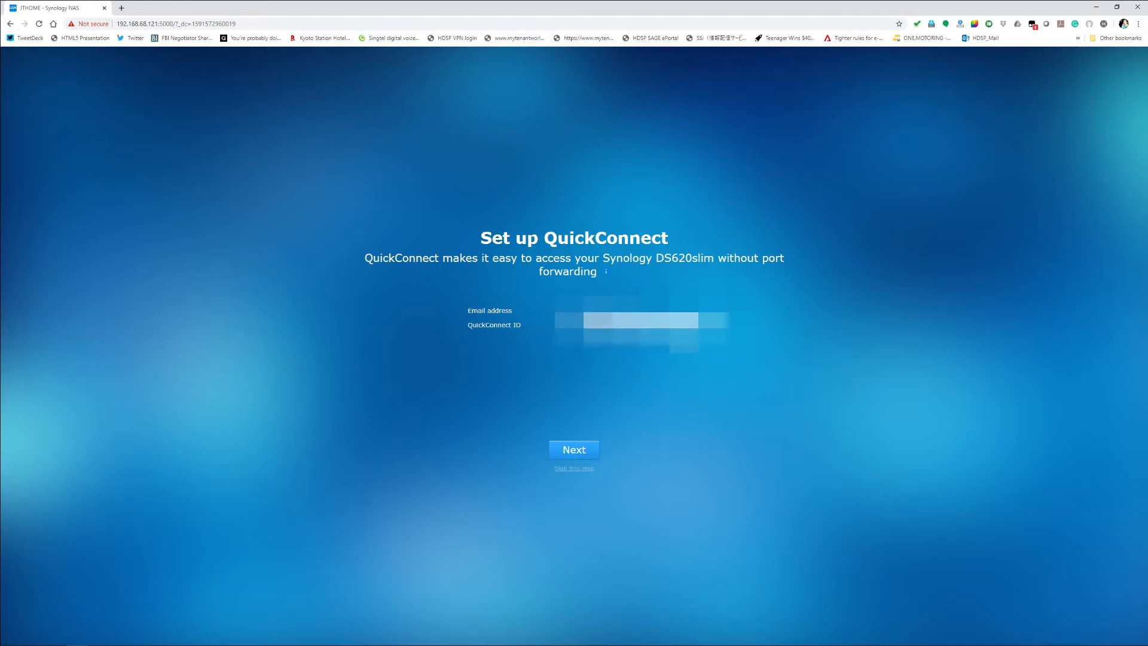
{"action": "left_click", "coordinate": [571, 448]}
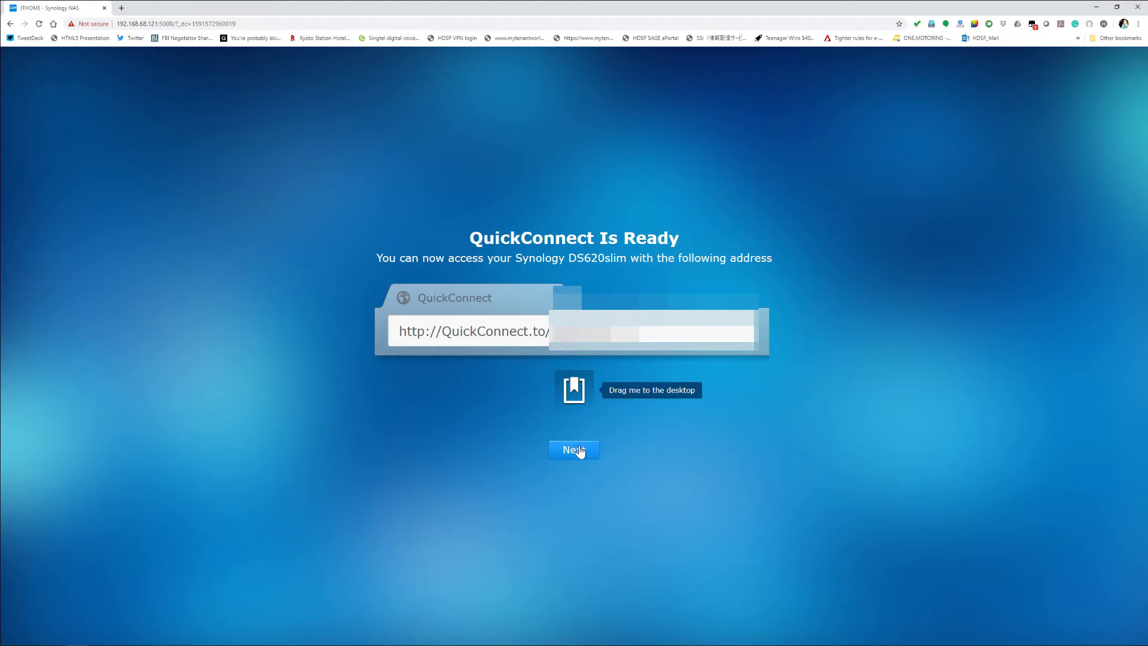
{"action": "left_click_drag", "start_coordinate": [577, 395], "coordinate": [624, 645]}
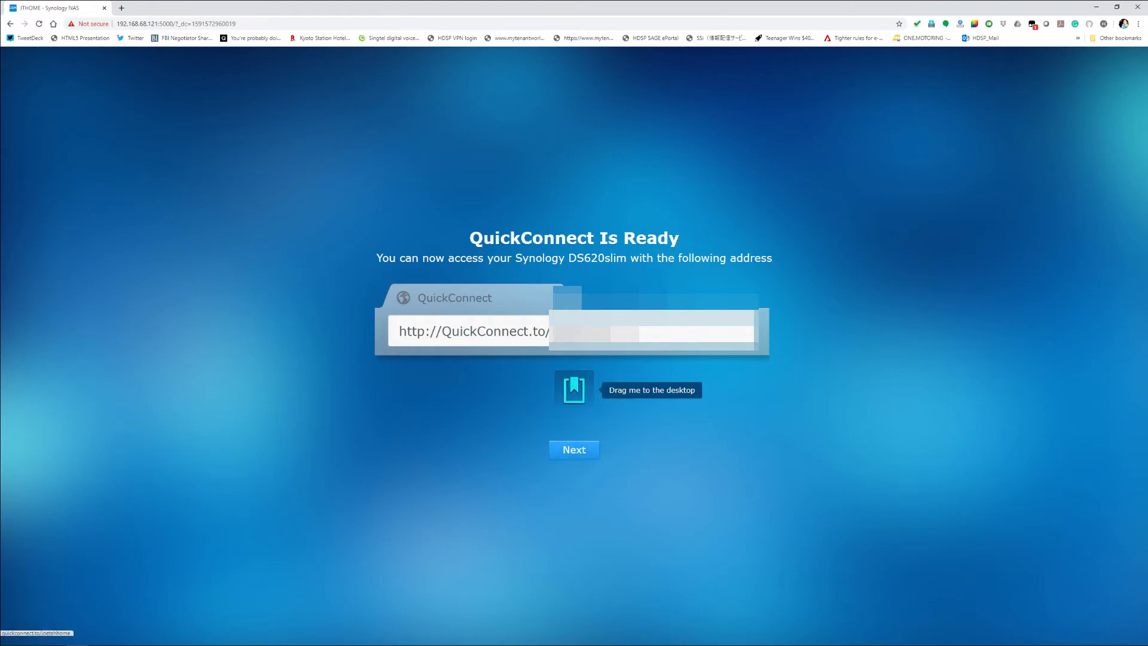
{"action": "left_click_drag", "start_coordinate": [624, 644], "coordinate": [769, 532]}
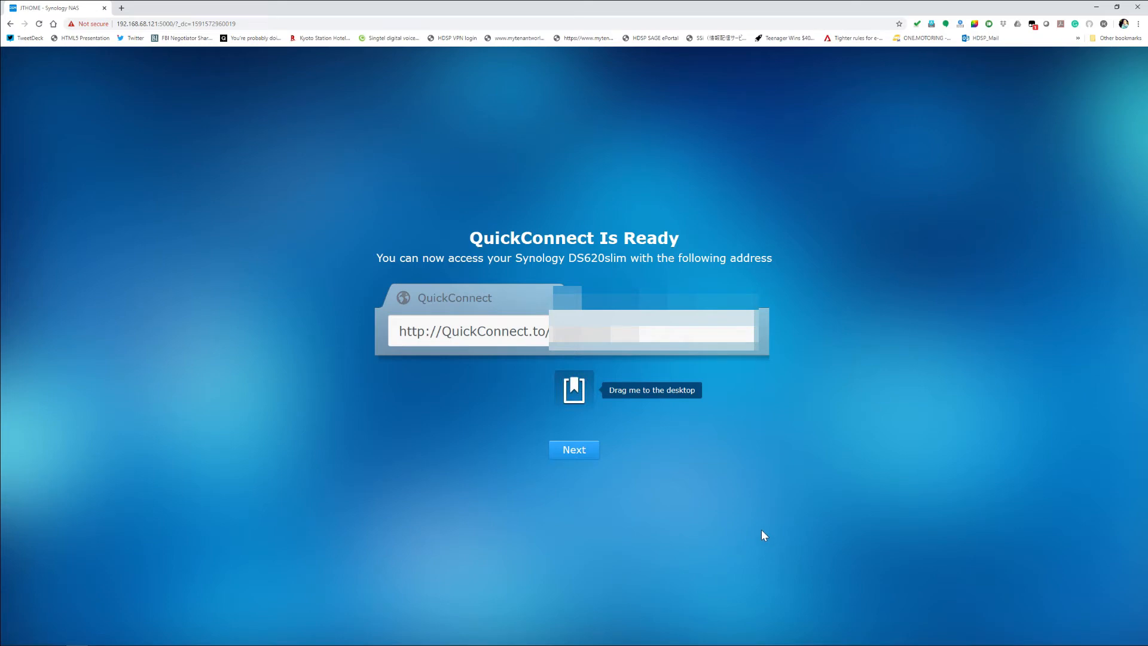
{"action": "left_click", "coordinate": [584, 452]}
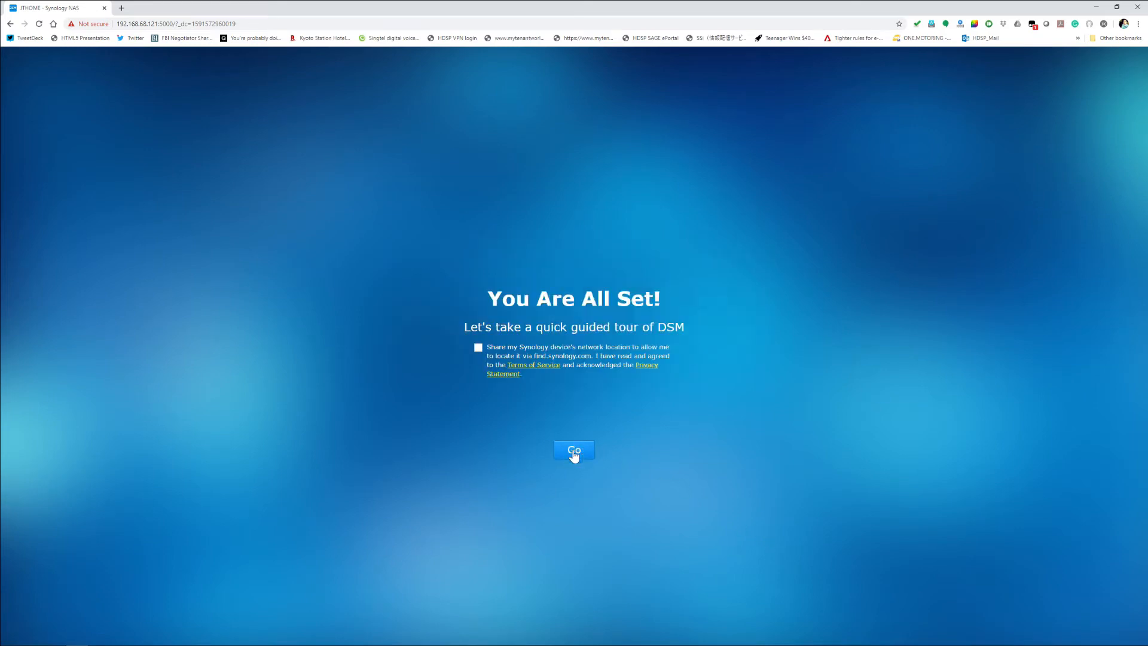
Step: Enter DSM without sharing the device's network location, acknowledging Smart Update and postponing the Device Analytics decision
{"action": "left_click", "coordinate": [574, 453]}
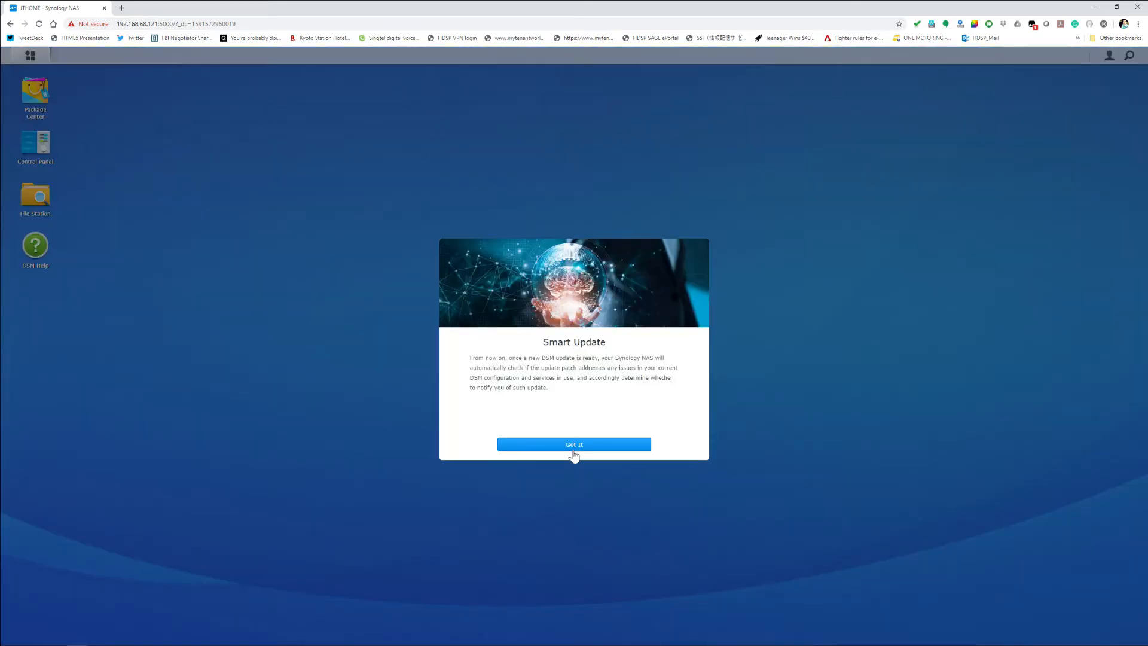
{"action": "left_click", "coordinate": [609, 445]}
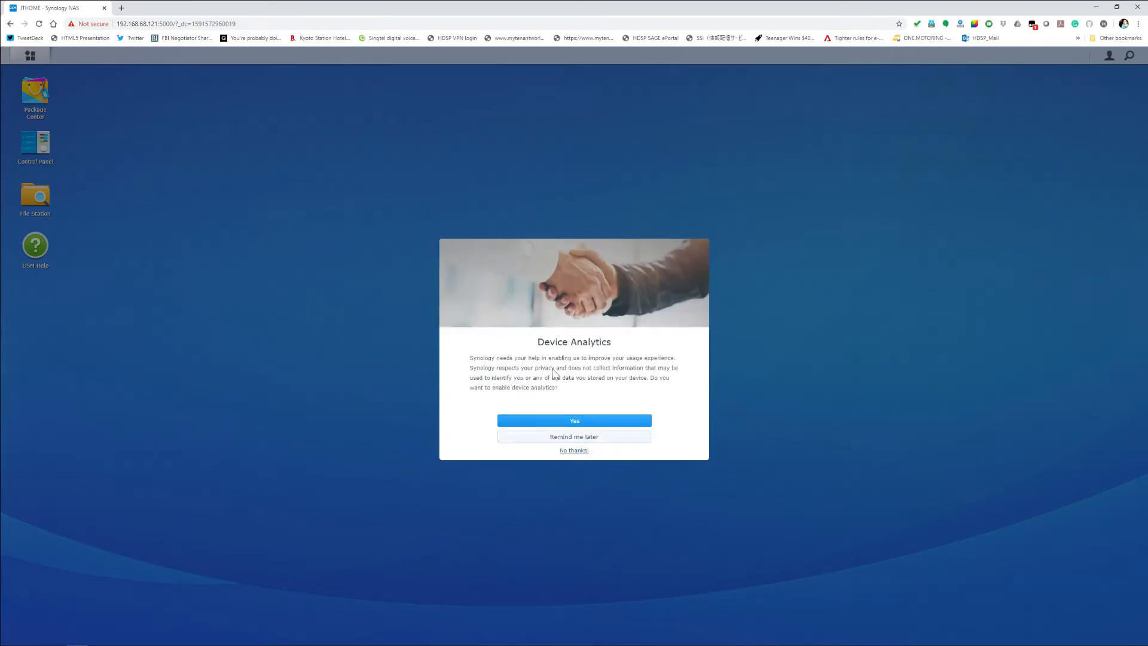
{"action": "left_click", "coordinate": [582, 436]}
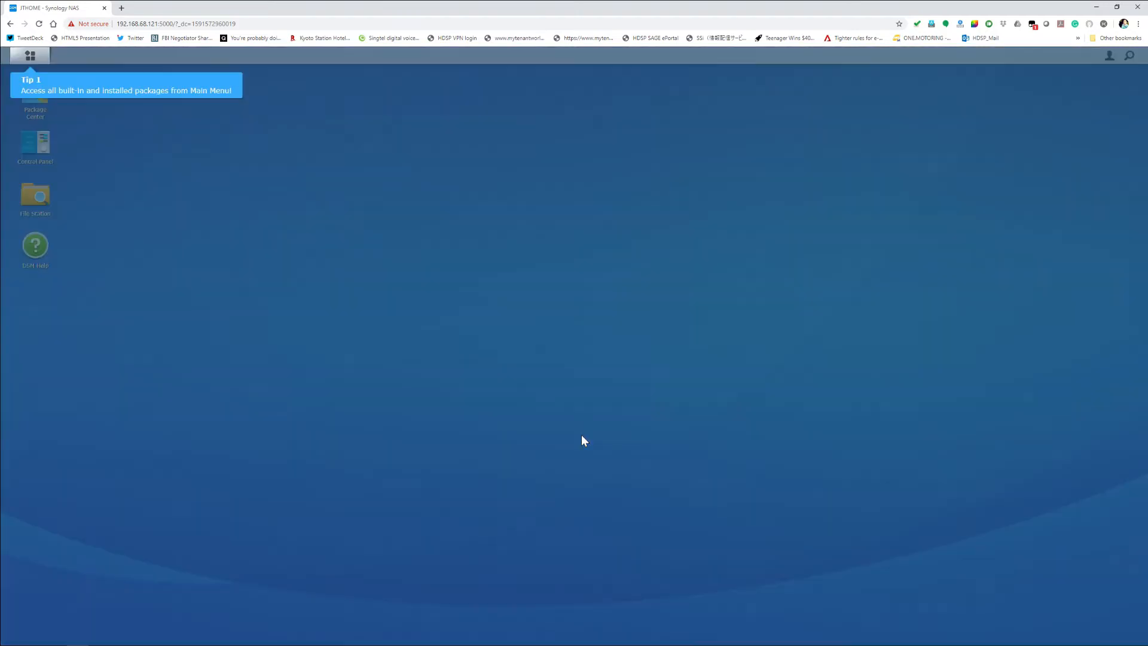
Step: Go through the introductory tips on Main Menu, Package Center and Control Panel
{"action": "left_click", "coordinate": [171, 198]}
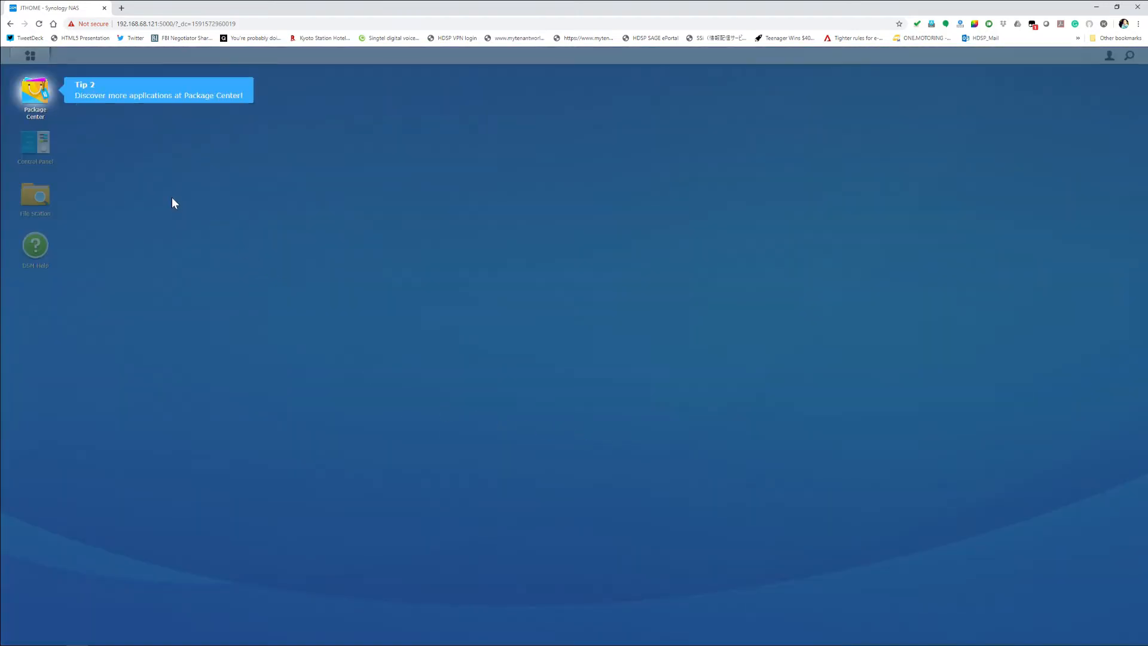
{"action": "left_click", "coordinate": [191, 168]}
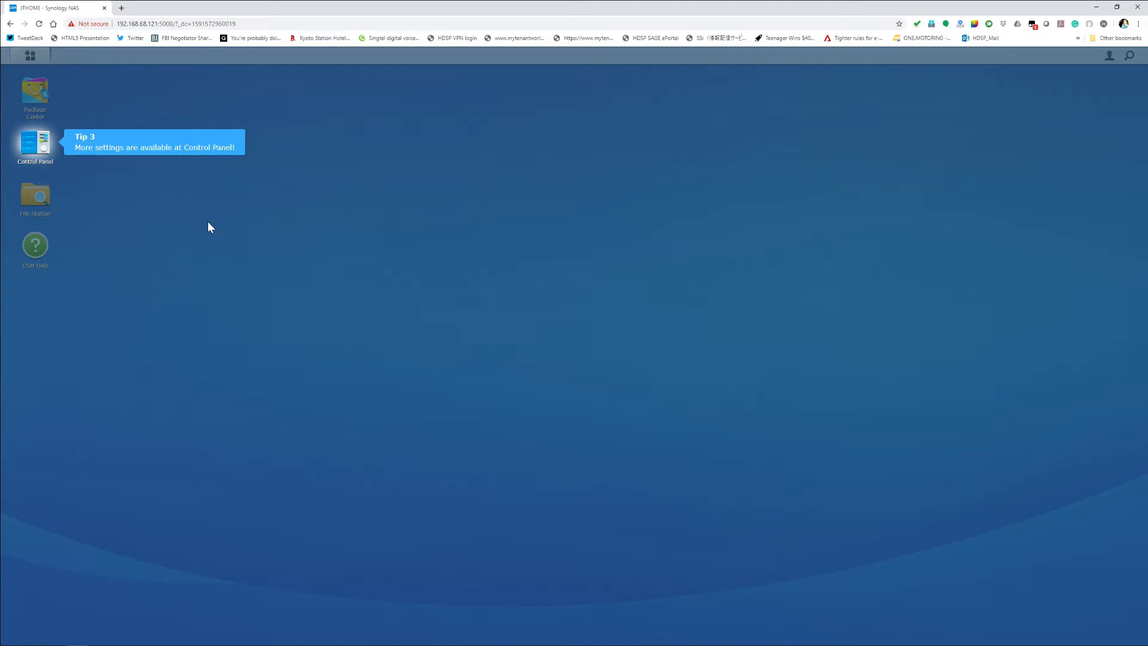
{"action": "left_click", "coordinate": [220, 234]}
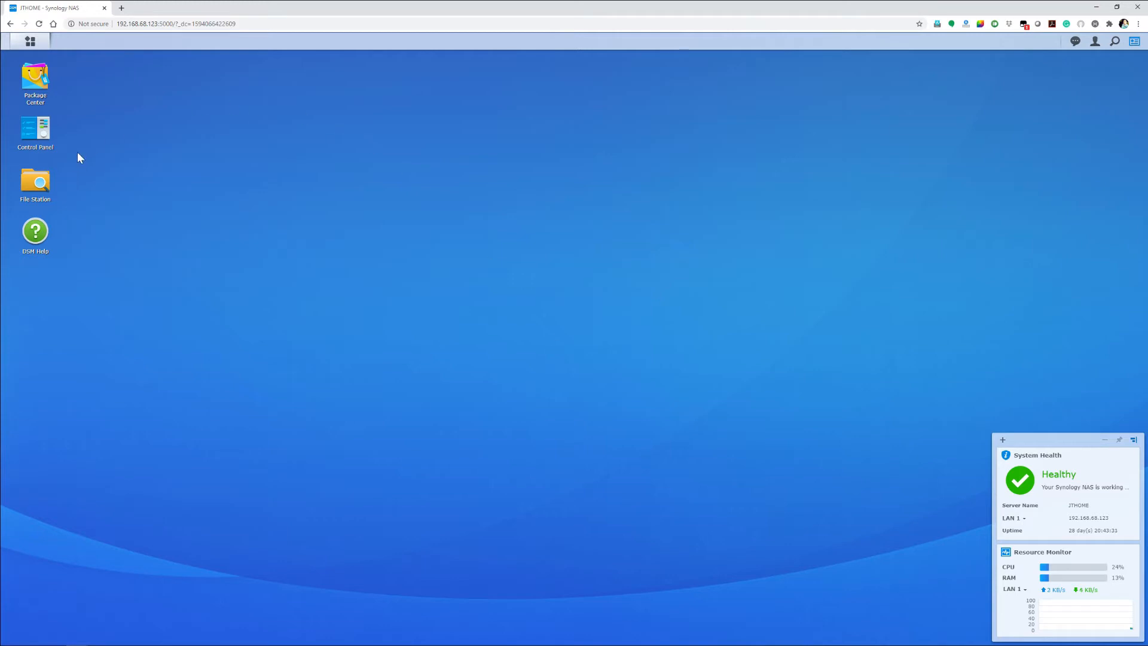
Step: Open File Station and follow its shared folder setup through to Storage Manager for creating a volume
{"action": "left_click", "coordinate": [43, 183]}
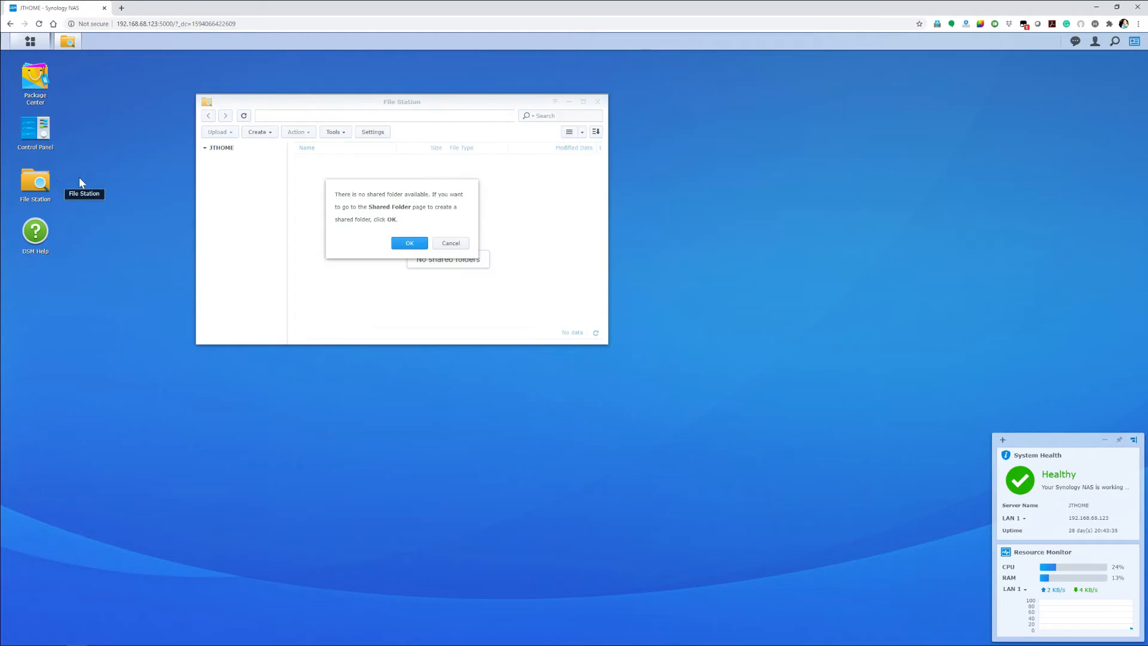
{"action": "left_click", "coordinate": [397, 243]}
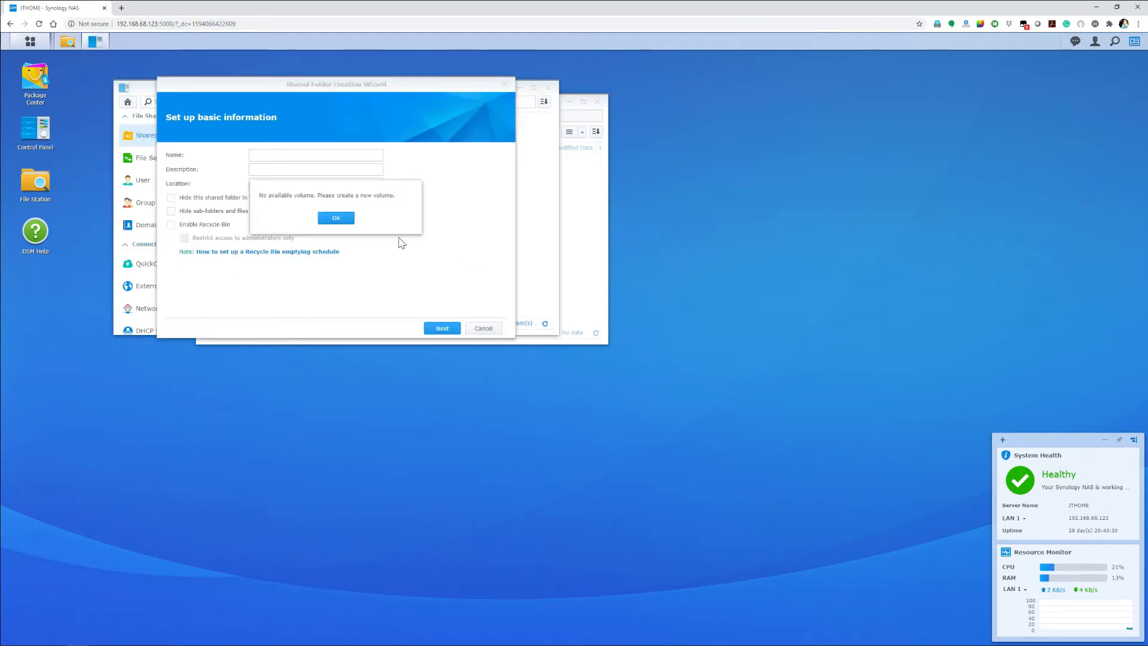
{"action": "left_click", "coordinate": [336, 218]}
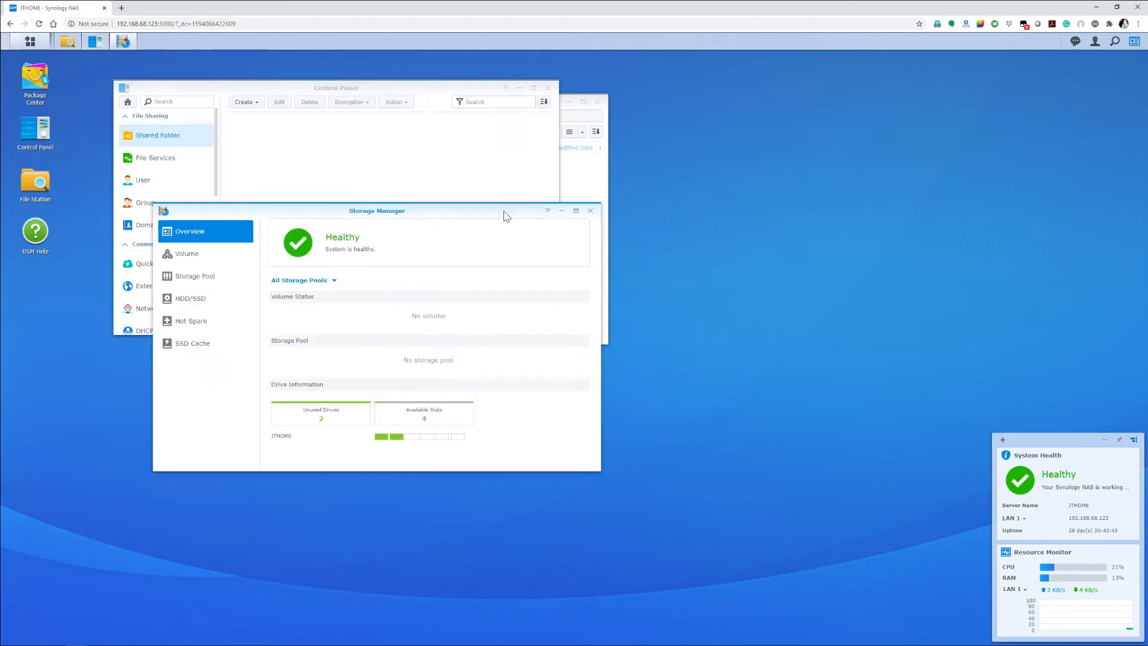
Step: Start creating a new volume in Storage Manager using the Quick mode
{"action": "left_click", "coordinate": [193, 261]}
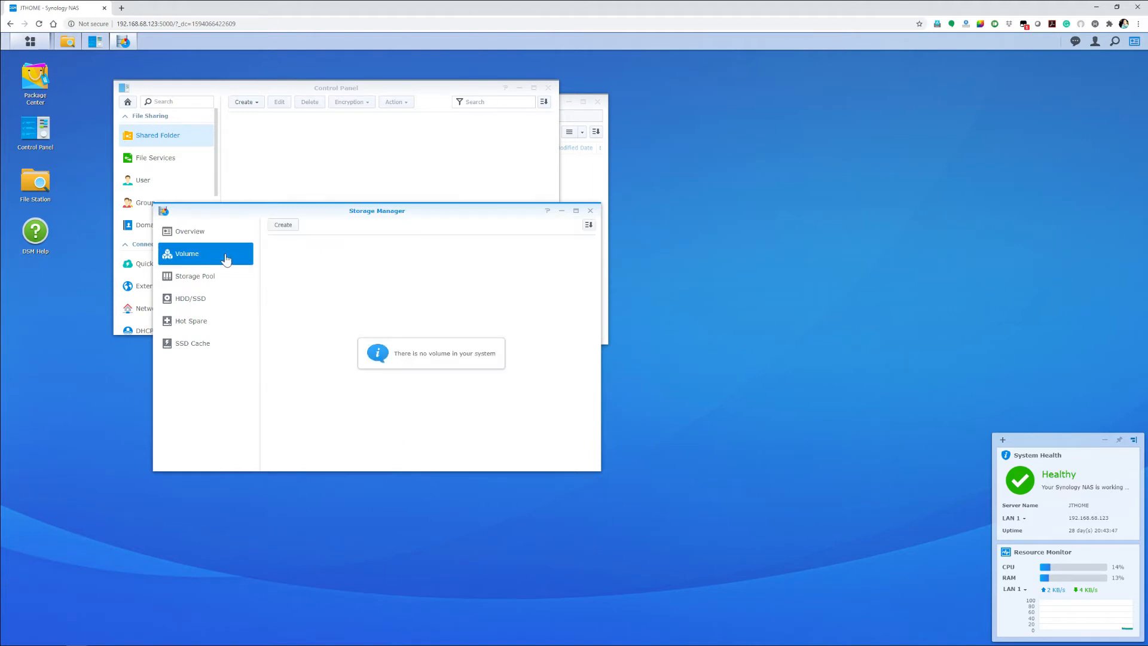
{"action": "left_click", "coordinate": [284, 225]}
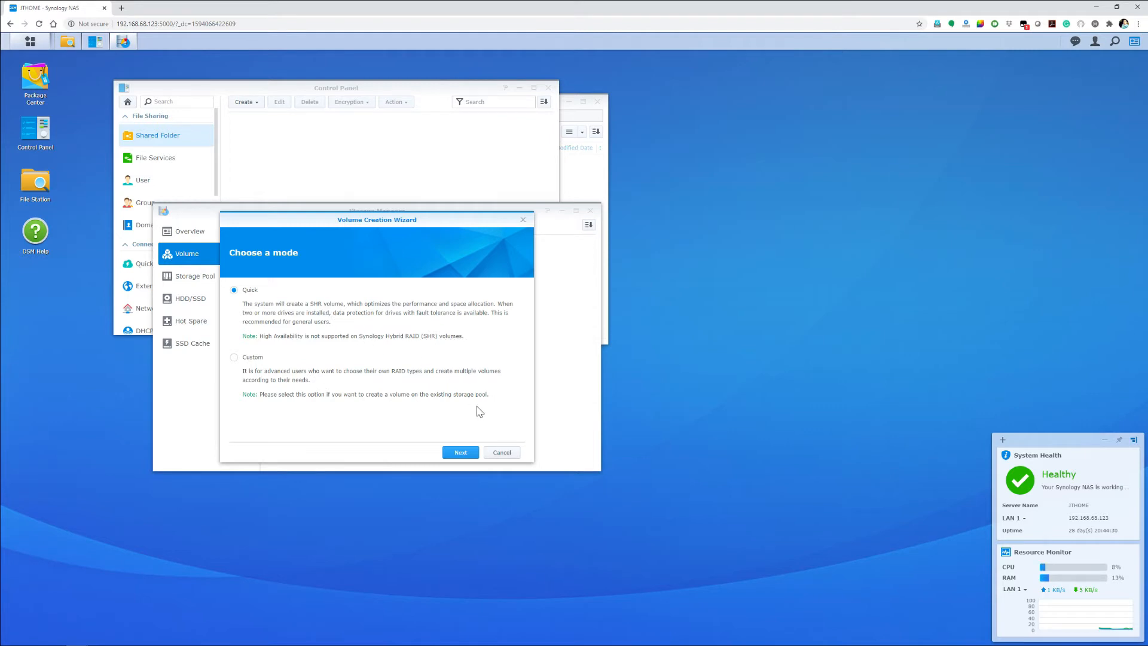
{"action": "left_click", "coordinate": [462, 452]}
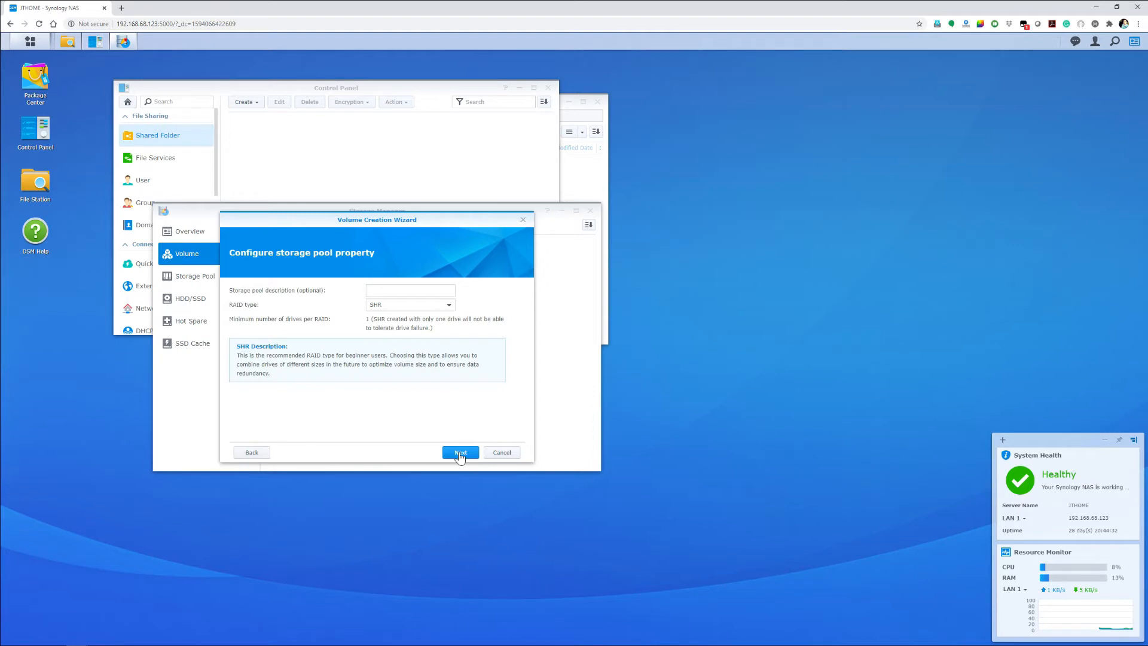
Step: Set the storage pool description to JoeStorage, keep SHR as the RAID type, and continue to drive selection
{"action": "left_click", "coordinate": [394, 290]}
{"action": "left_click", "coordinate": [449, 305]}
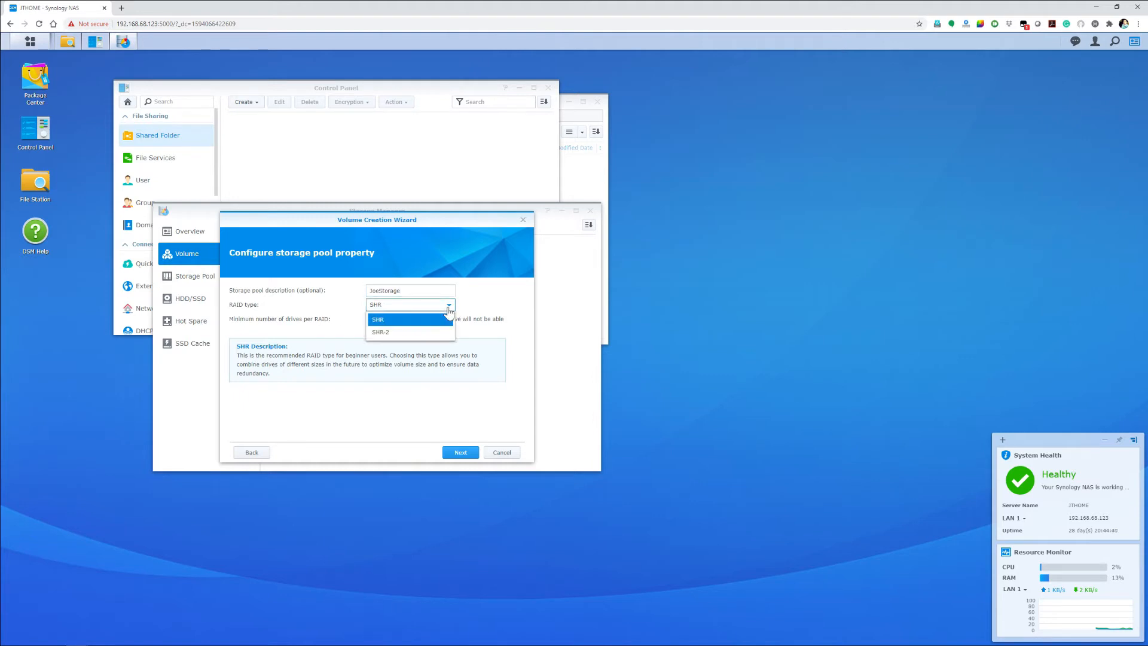
{"action": "left_click", "coordinate": [445, 318]}
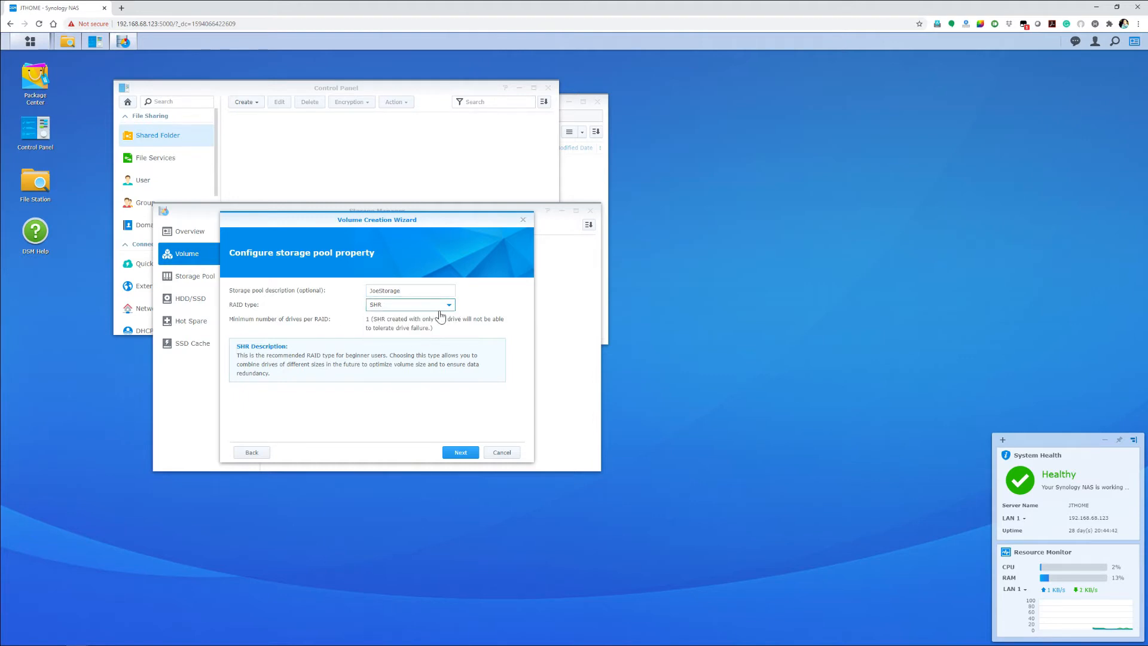
{"action": "left_click", "coordinate": [449, 306]}
{"action": "left_click", "coordinate": [449, 308]}
{"action": "left_click", "coordinate": [464, 456]}
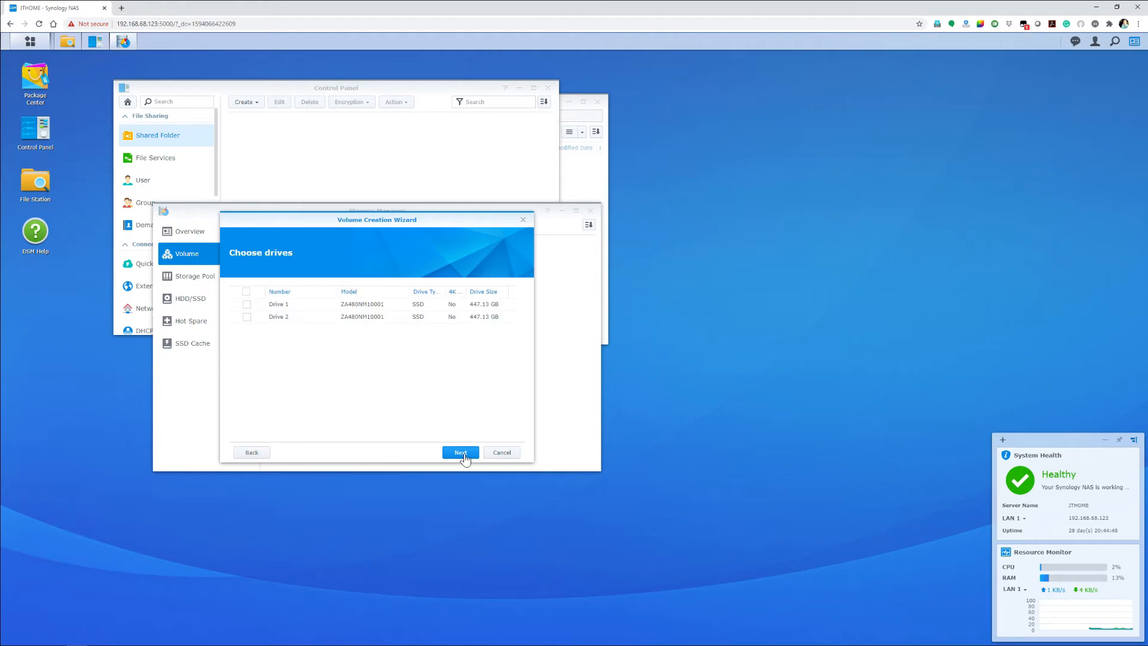
Step: Select Drive 1 and Drive 2, accept erasing them, keep Btrfs as the file system, and create the volume
{"action": "left_click", "coordinate": [246, 291]}
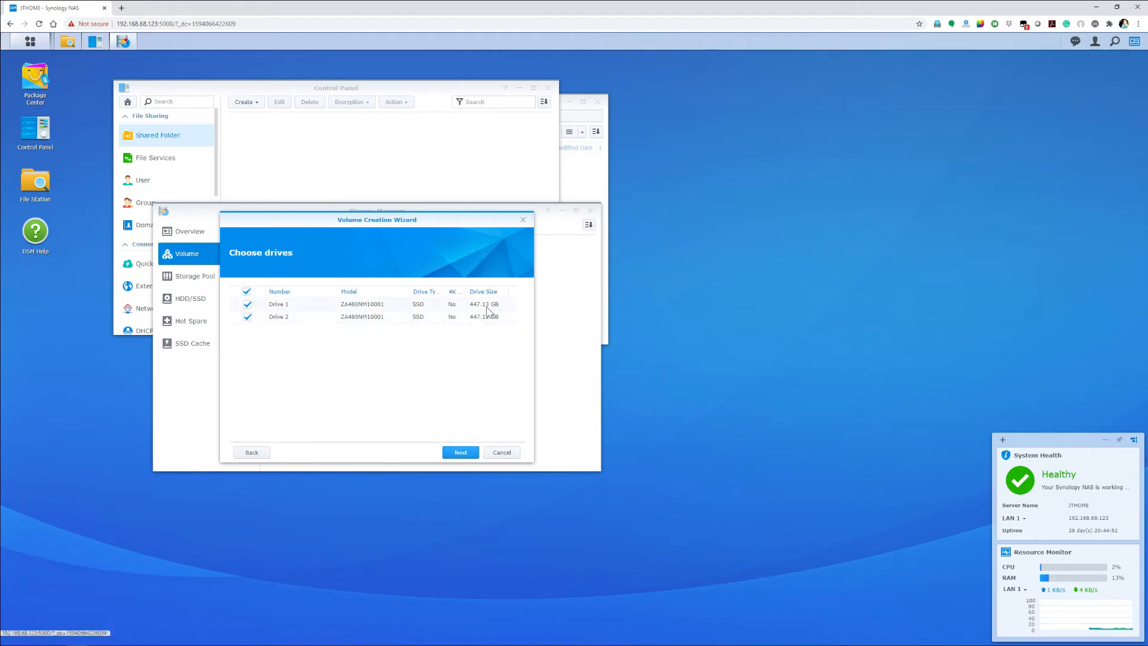
{"action": "left_click", "coordinate": [459, 453]}
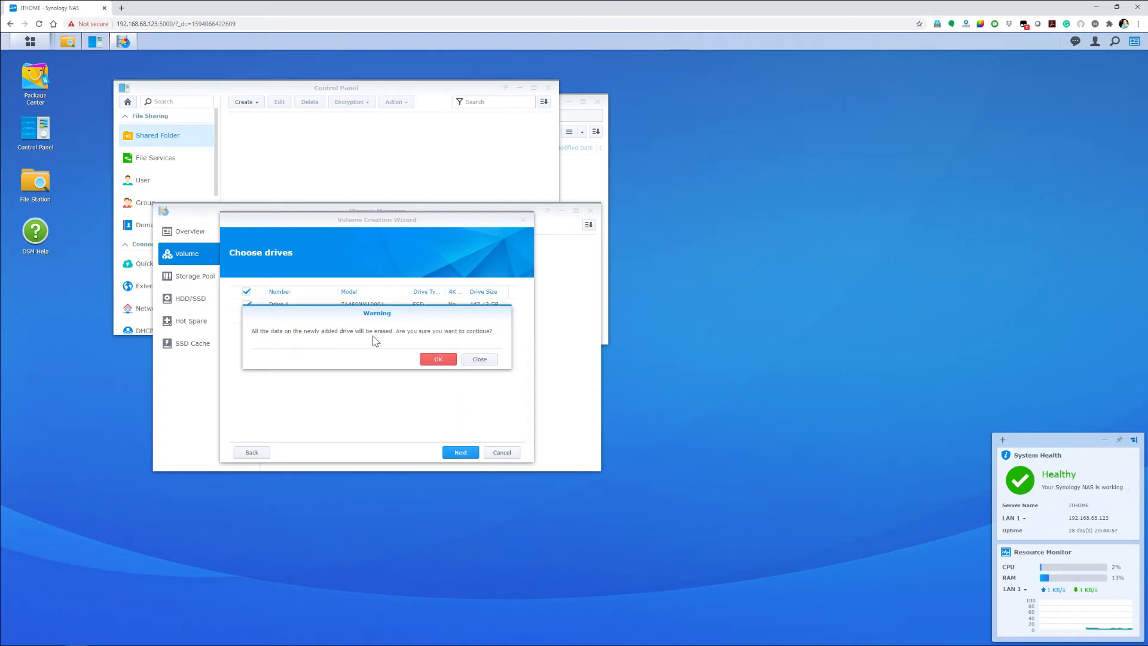
{"action": "left_click", "coordinate": [447, 361]}
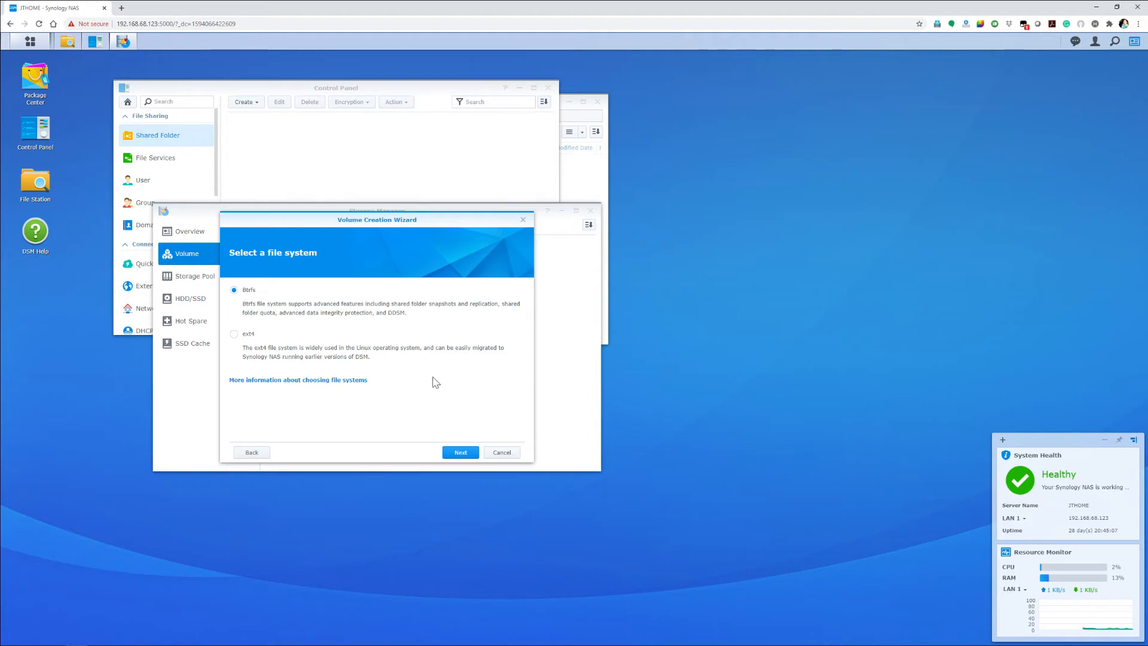
{"action": "left_click", "coordinate": [460, 453]}
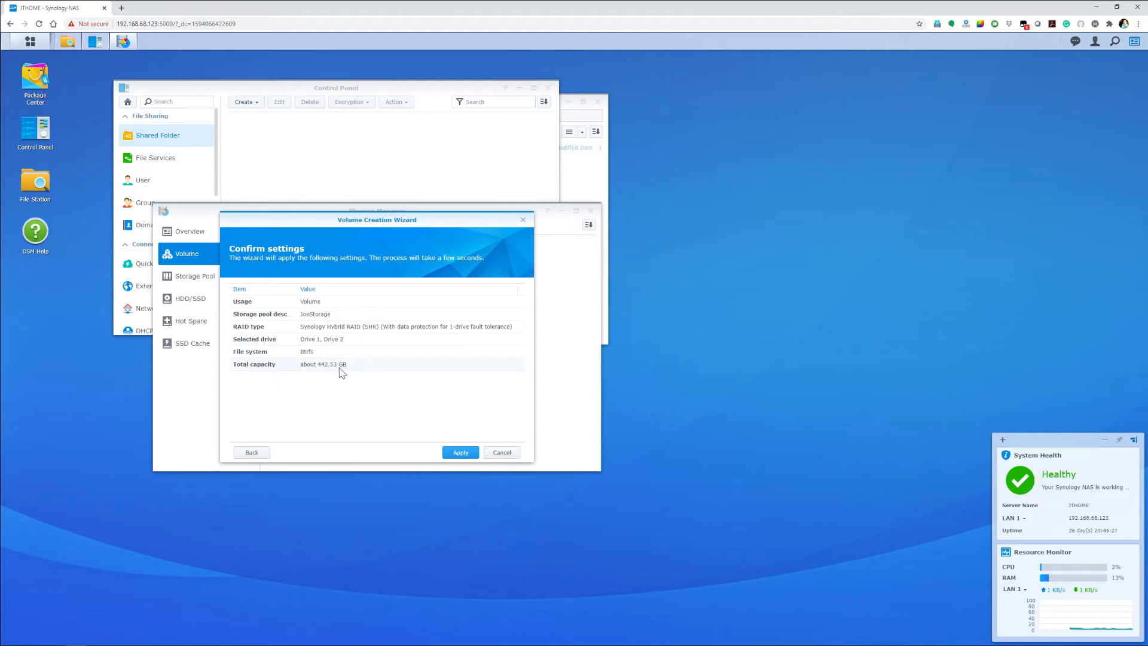
{"action": "left_click", "coordinate": [465, 456]}
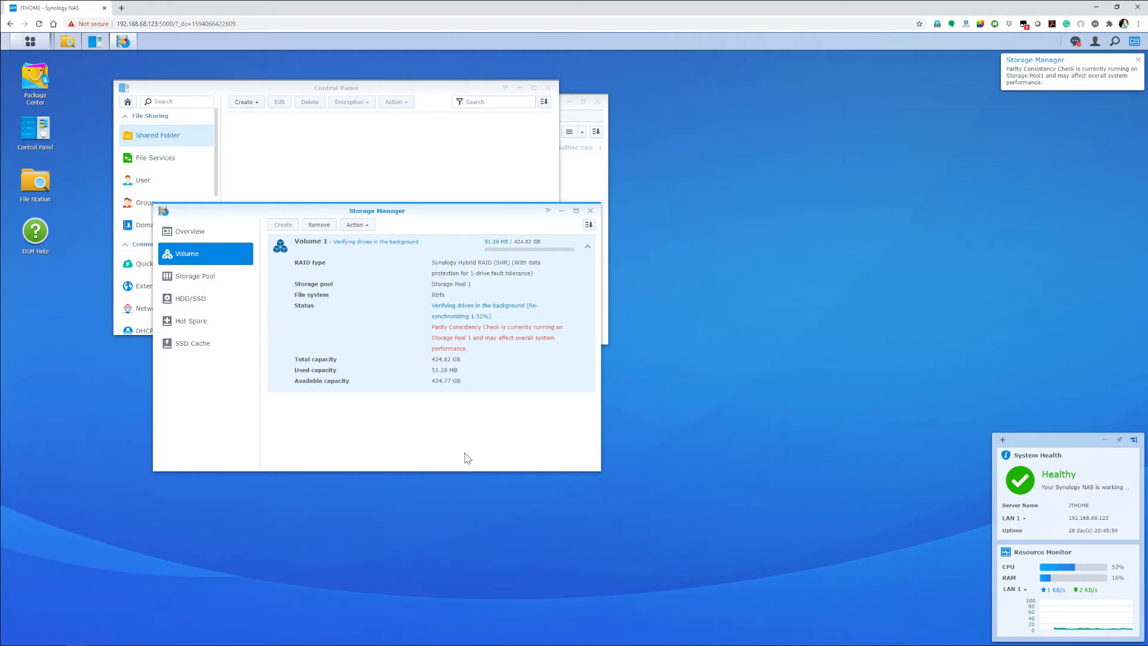
Step: Start a shared folder from File Station, named JoeDrive1 with the description JoeDrive_Demo, keeping Volume 1 and the Recycle Bin options
{"action": "left_click", "coordinate": [36, 185]}
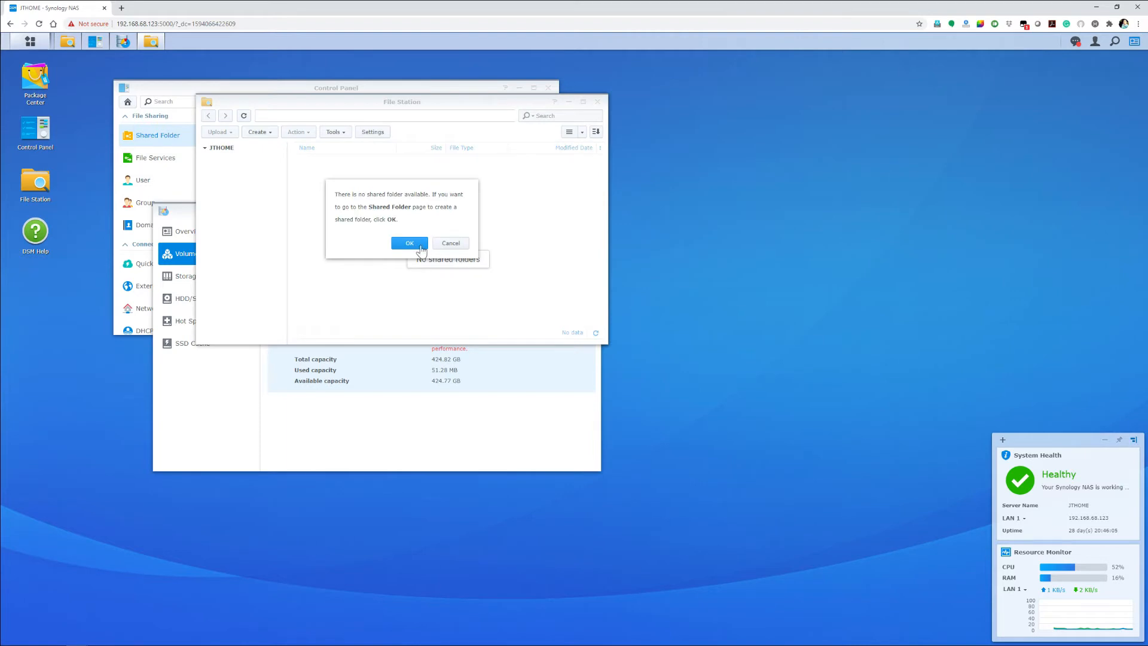
{"action": "left_click", "coordinate": [410, 243]}
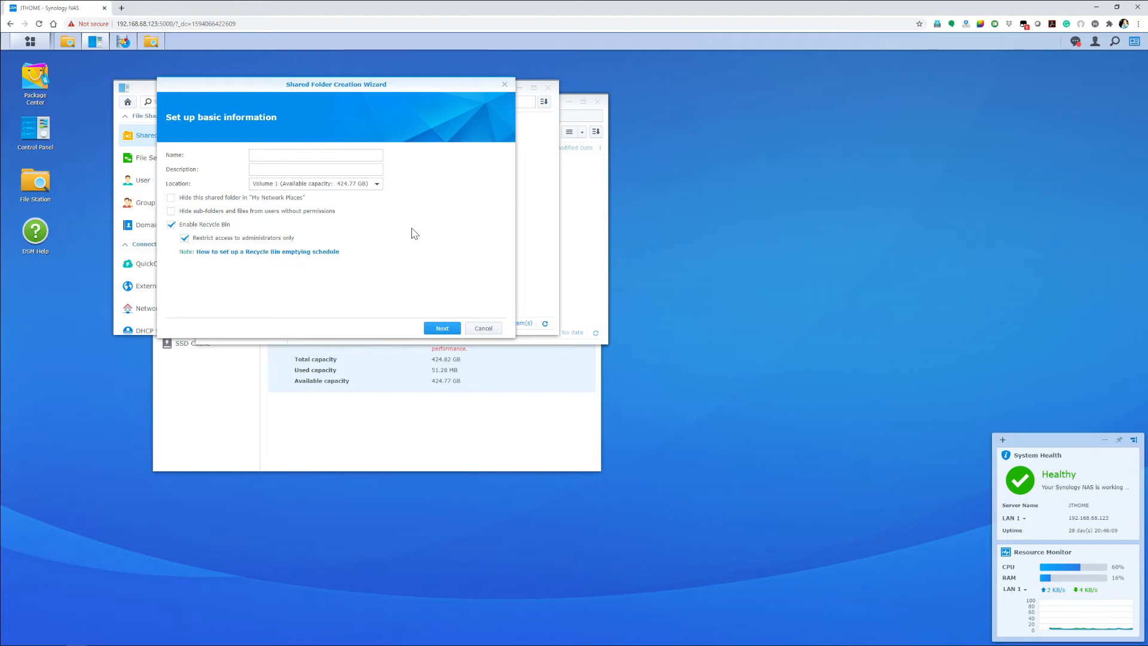
{"action": "left_click", "coordinate": [332, 156]}
{"action": "type", "text": "JoeDrive"}
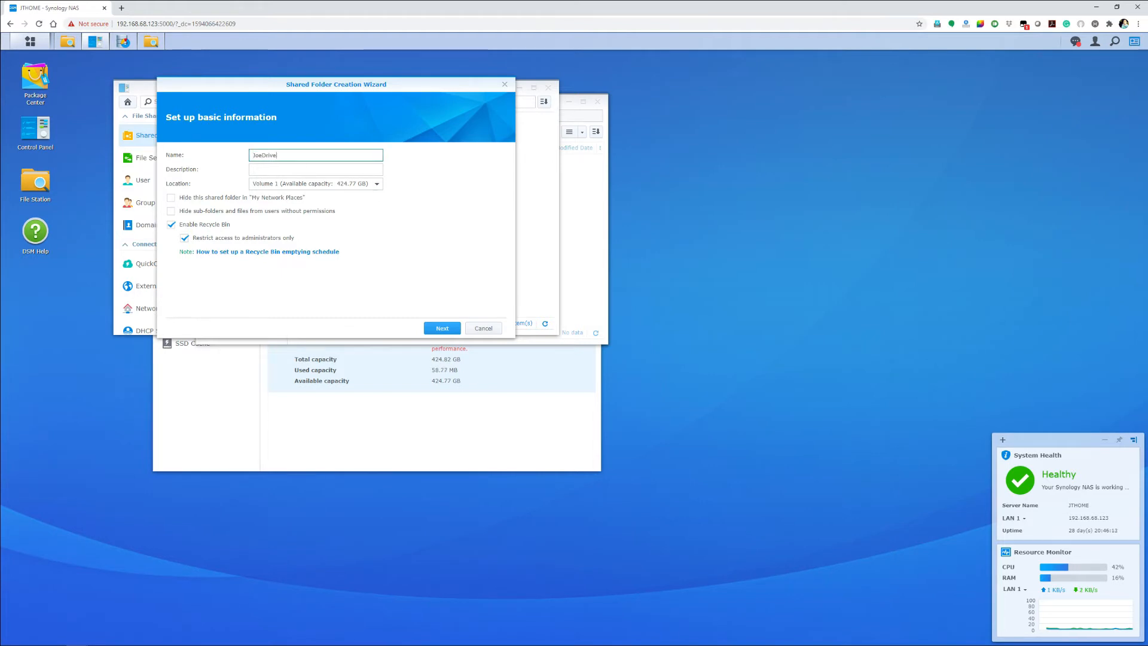
{"action": "key", "text": "Tab"}
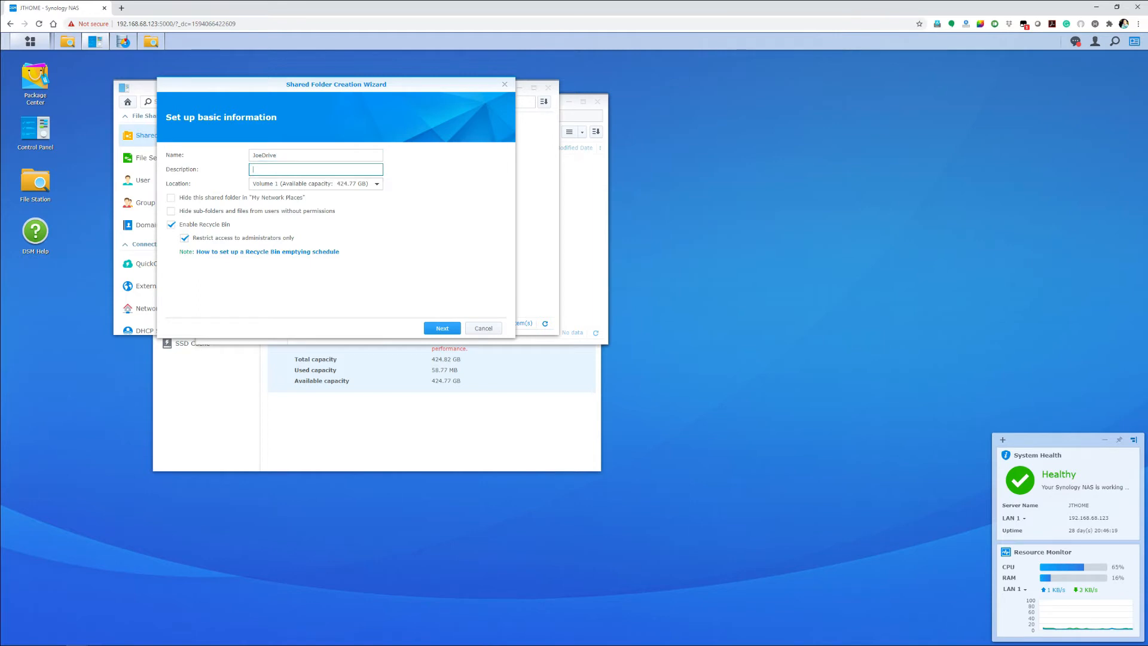
{"action": "type", "text": "JoeDrive_Demo"}
{"action": "left_click", "coordinate": [280, 155]}
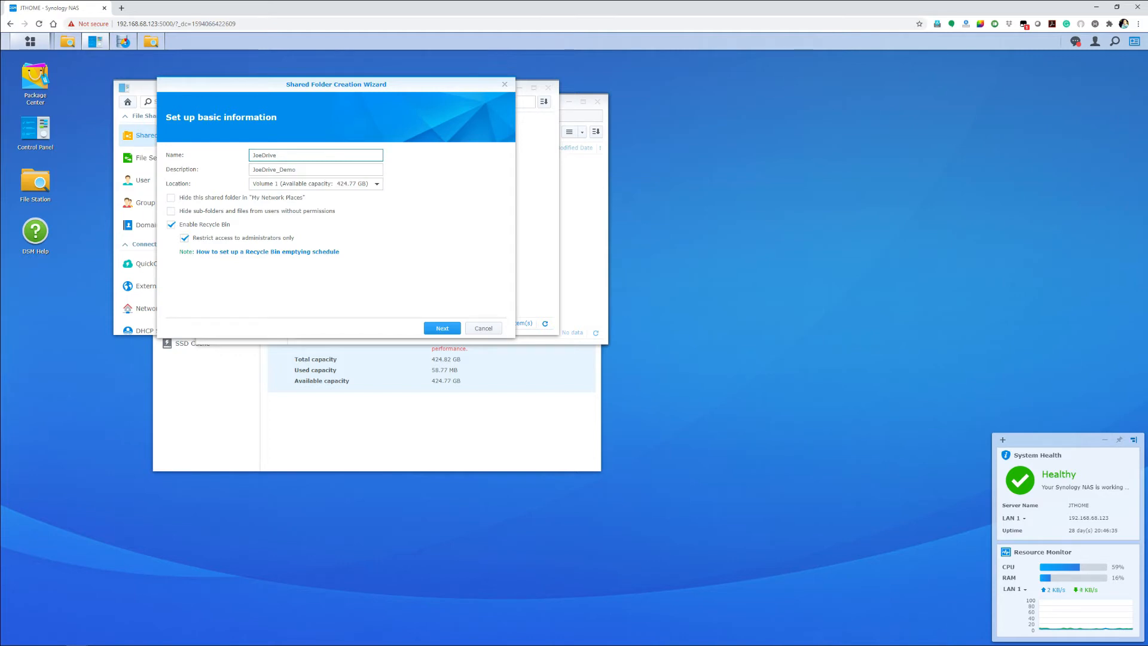
{"action": "type", "text": "1"}
{"action": "left_click", "coordinate": [444, 329]}
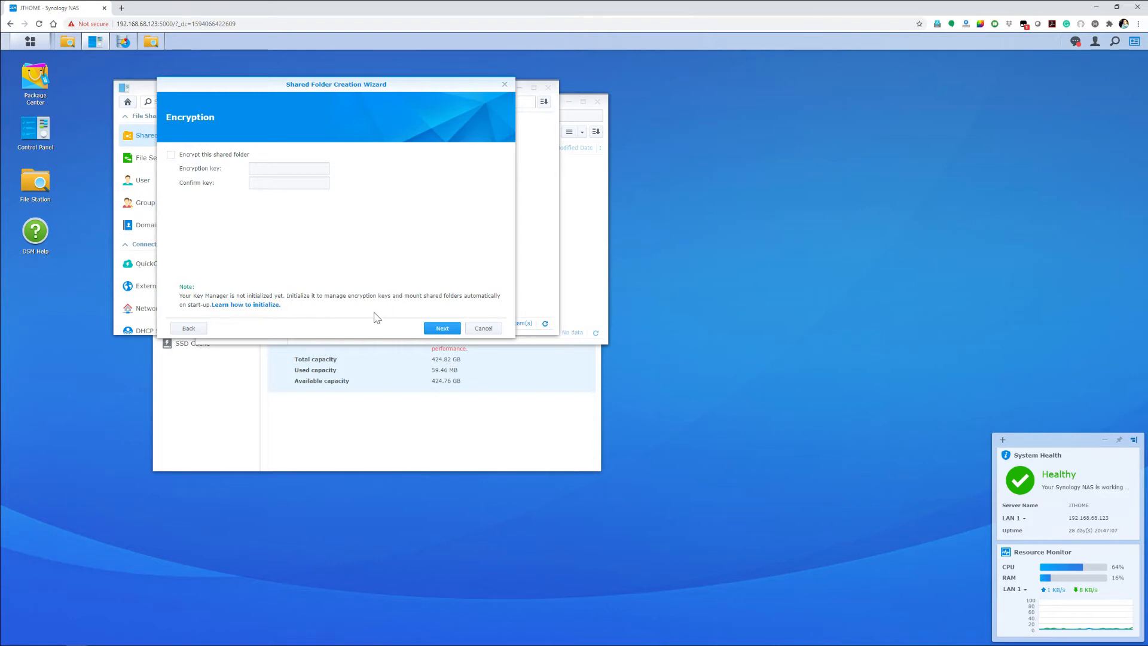
Step: Leave the shared folder unencrypted, enable data checksum for advanced data integrity, and create it with the default user permissions
{"action": "left_click", "coordinate": [444, 330]}
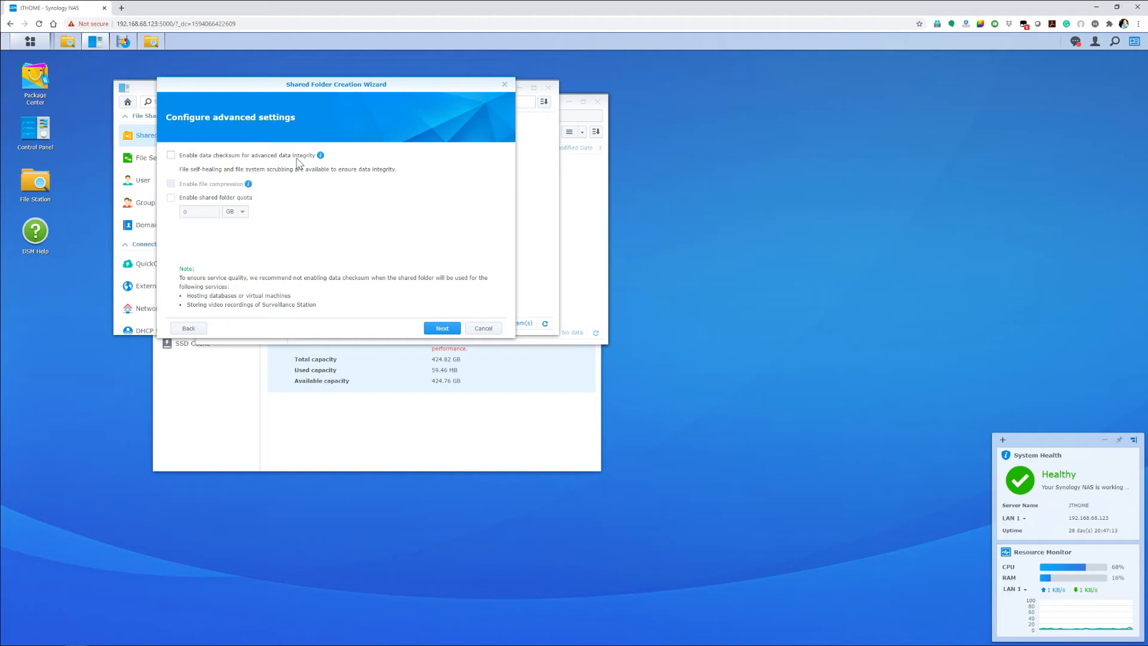
{"action": "left_click", "coordinate": [171, 156]}
{"action": "left_click", "coordinate": [443, 329]}
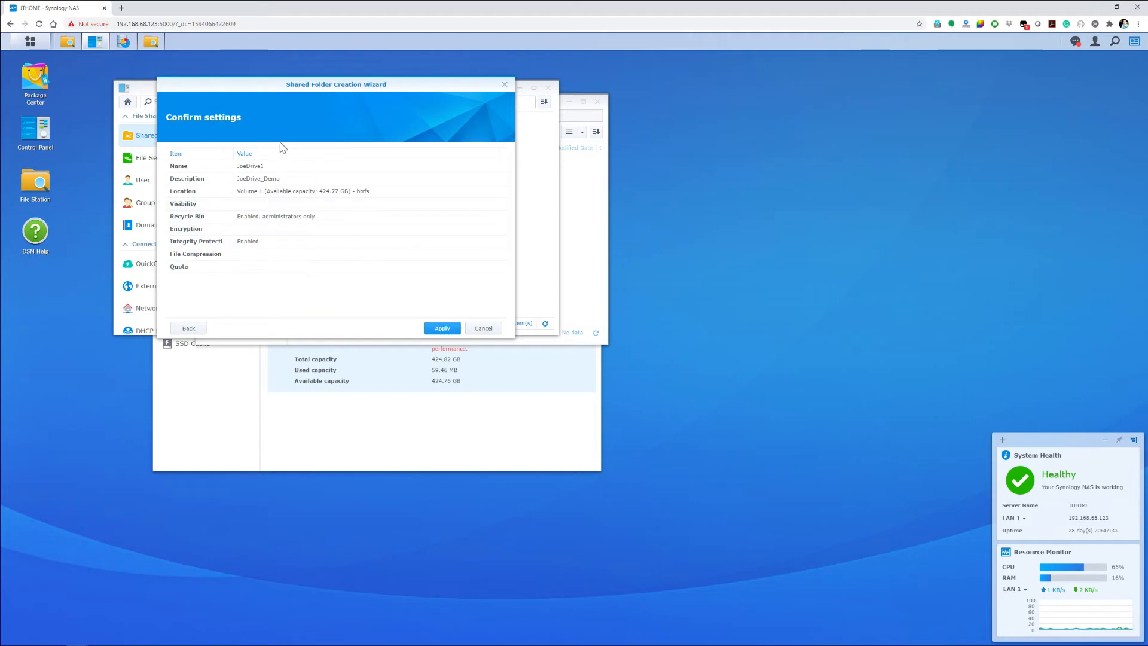
{"action": "left_click", "coordinate": [442, 329]}
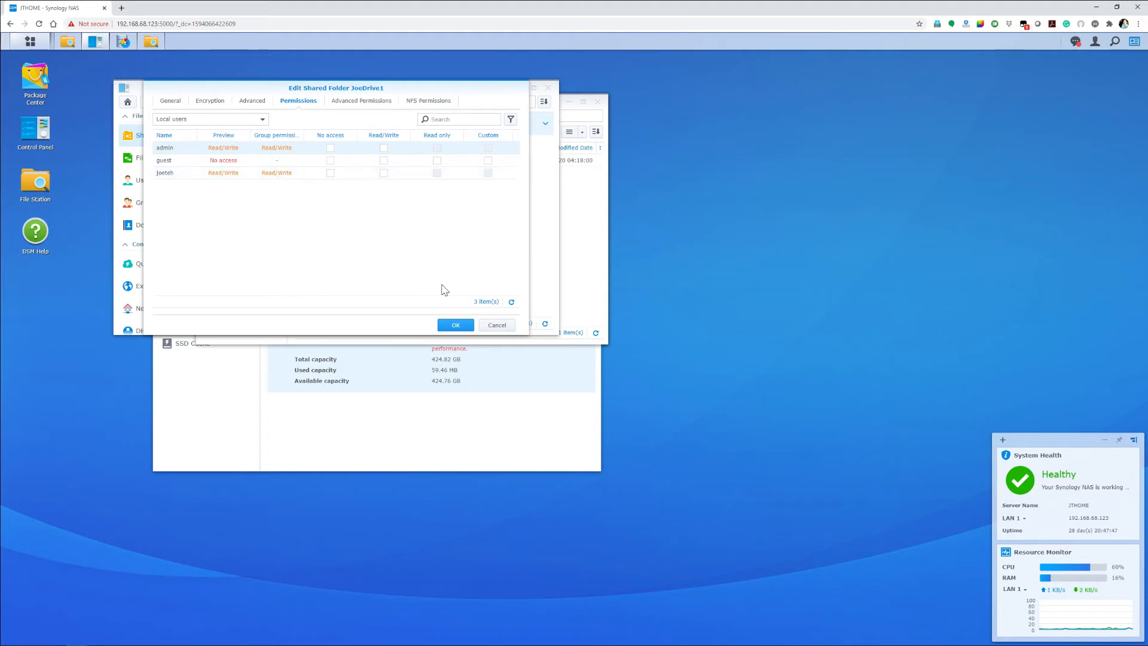
{"action": "left_click", "coordinate": [463, 326]}
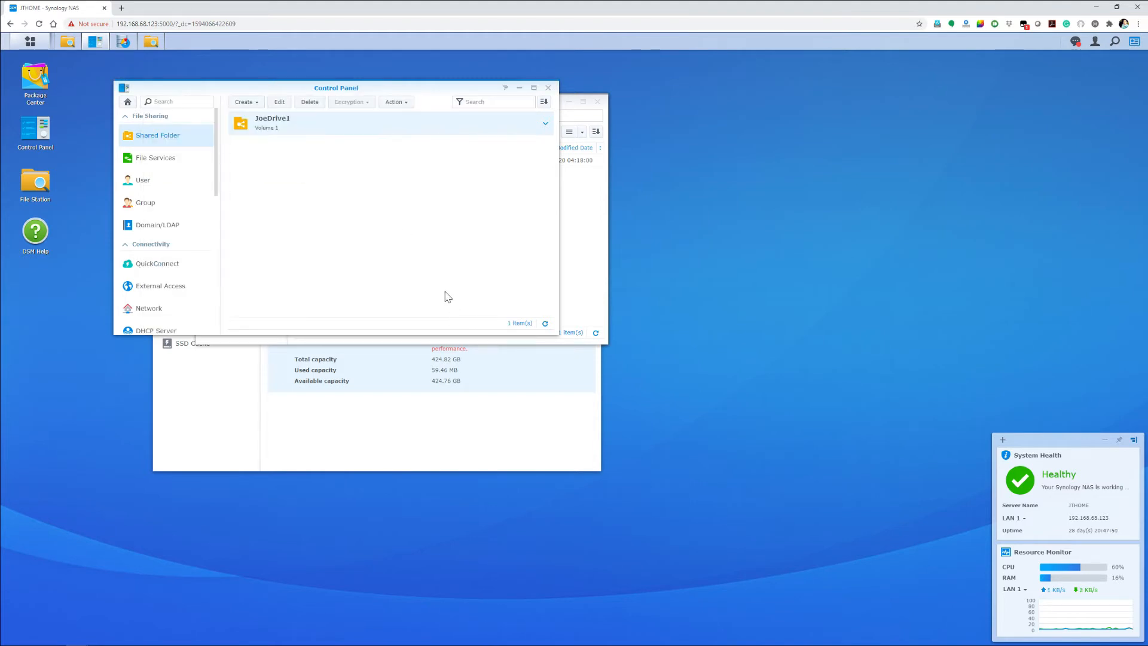
Step: Review the JoeDrive1 folder's details, close Control Panel, and check the folder in File Station and the volume in Storage Manager
{"action": "left_click", "coordinate": [276, 127]}
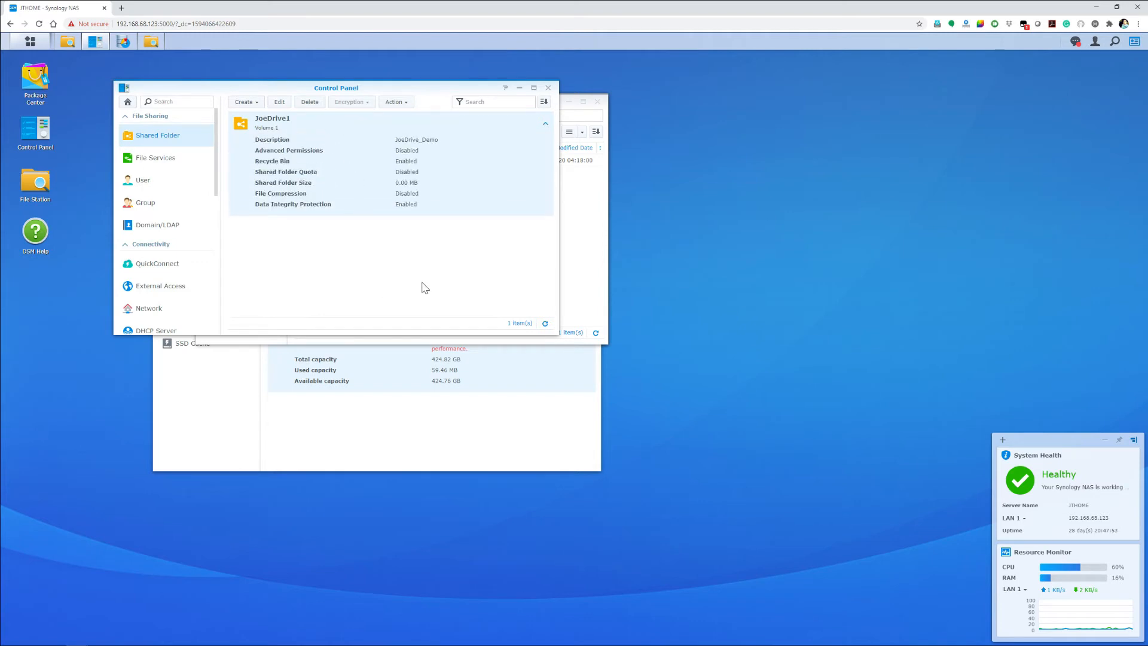
{"action": "left_click_drag", "start_coordinate": [461, 88], "coordinate": [698, 165]}
{"action": "left_click", "coordinate": [785, 165]}
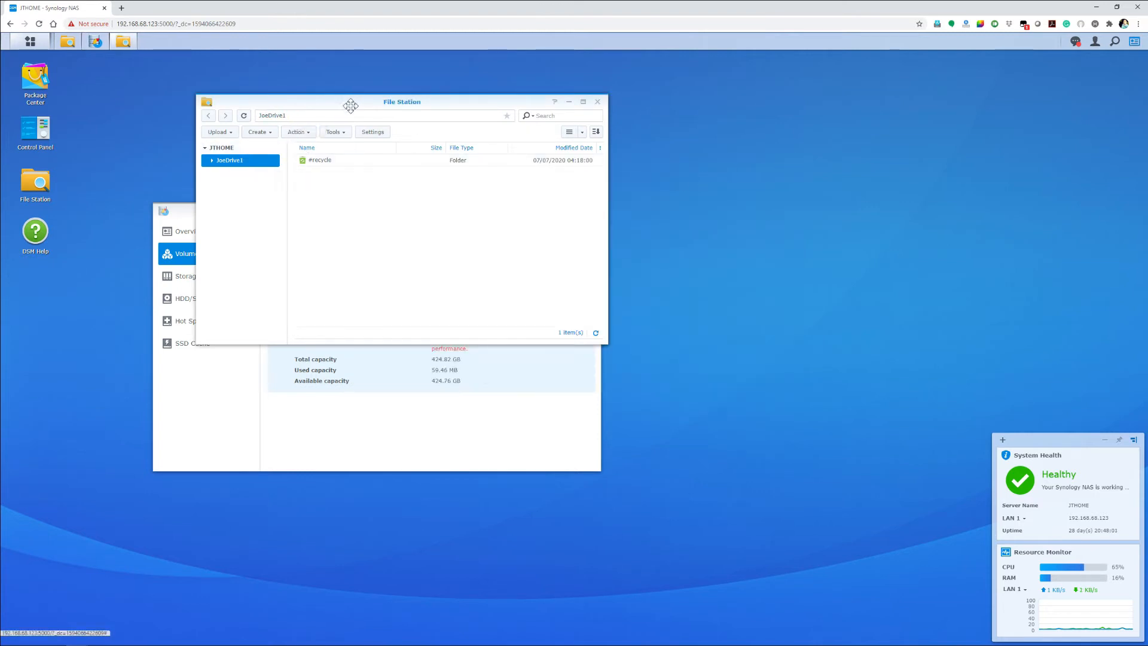
{"action": "left_click_drag", "start_coordinate": [339, 102], "coordinate": [472, 117]}
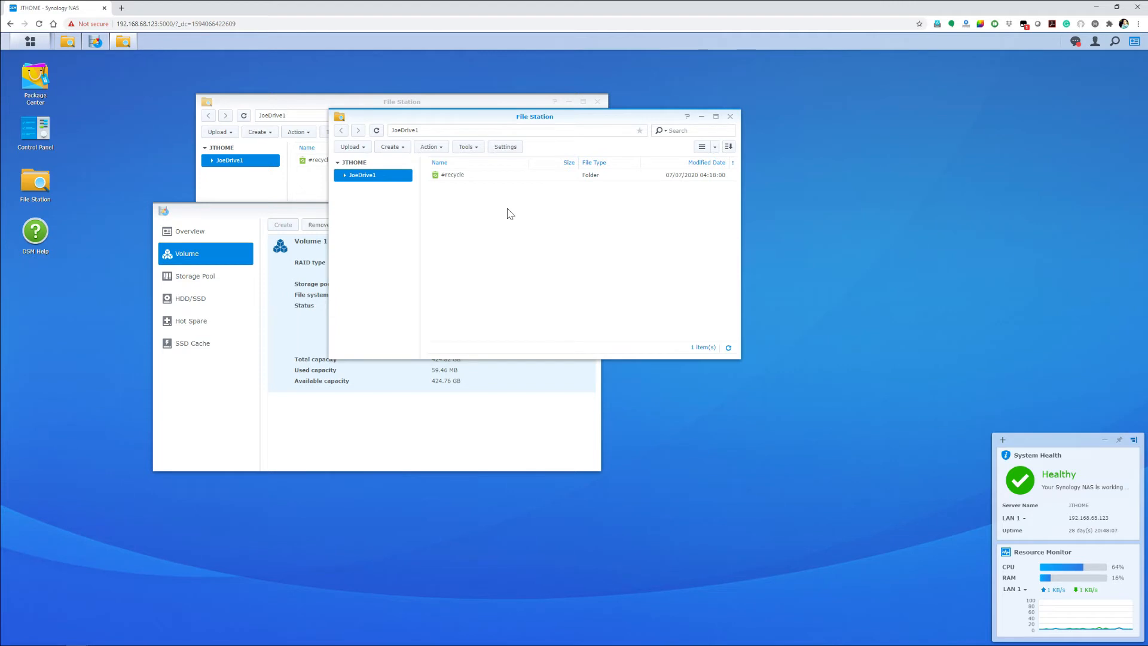
{"action": "left_click", "coordinate": [191, 206]}
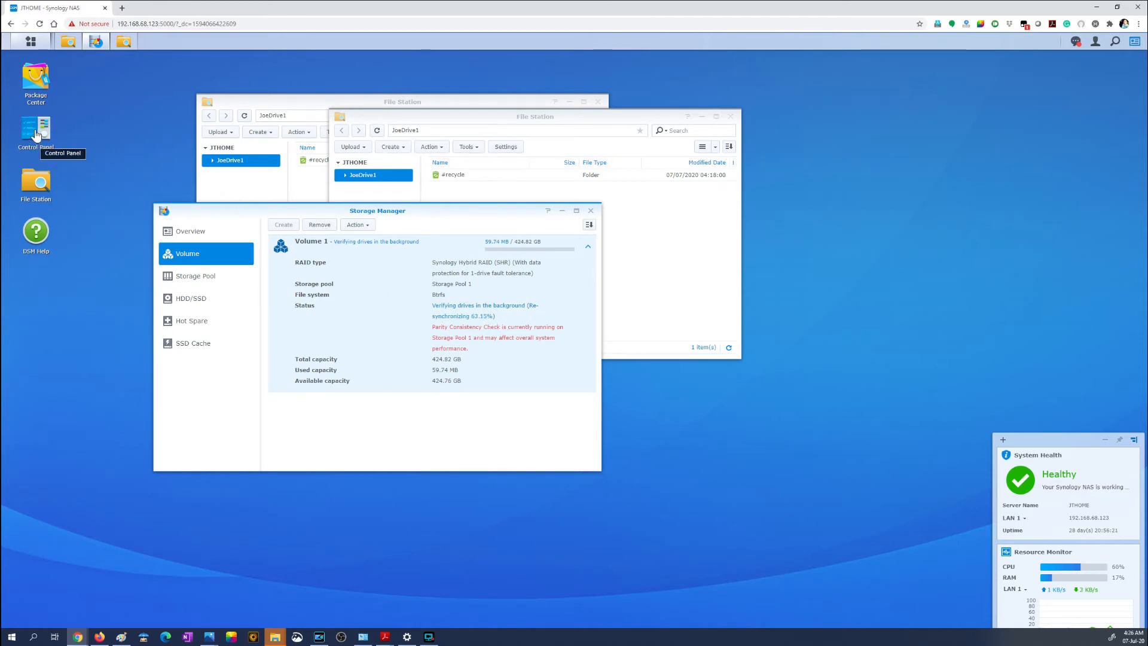
Step: Open Package Center maximized and install Moments together with Node.js v12, Synology Application Service and Synology Drive Server
{"action": "left_click", "coordinate": [36, 84]}
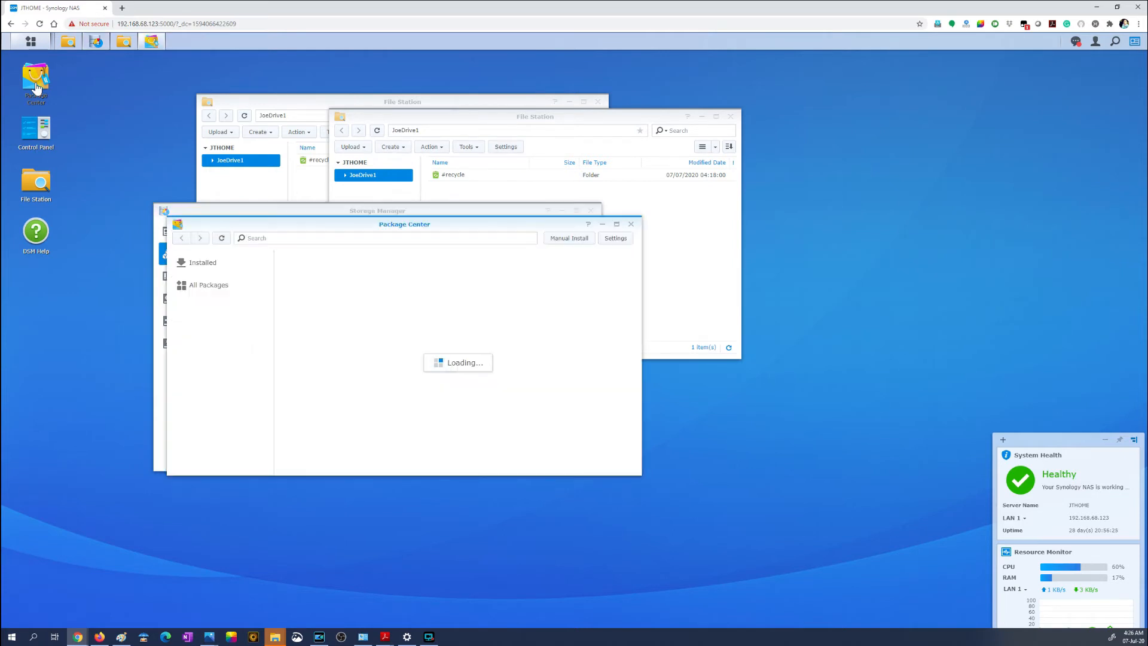
{"action": "left_click", "coordinate": [617, 225]}
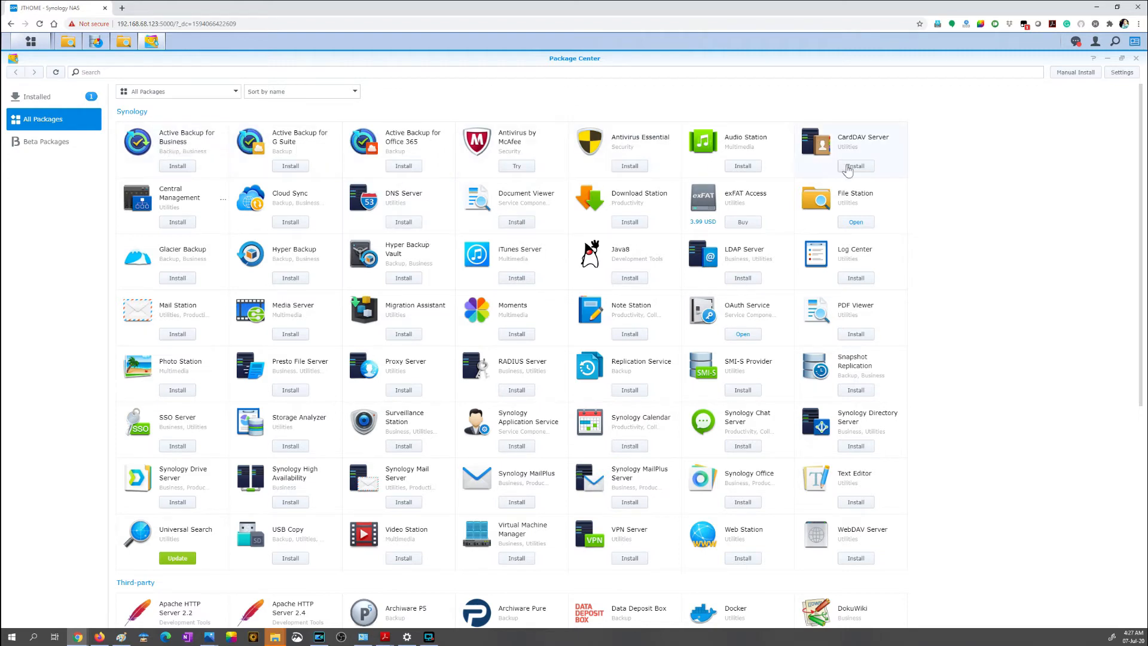
{"action": "scroll", "coordinate": [866, 359], "scroll_direction": "down", "scroll_amount": 4}
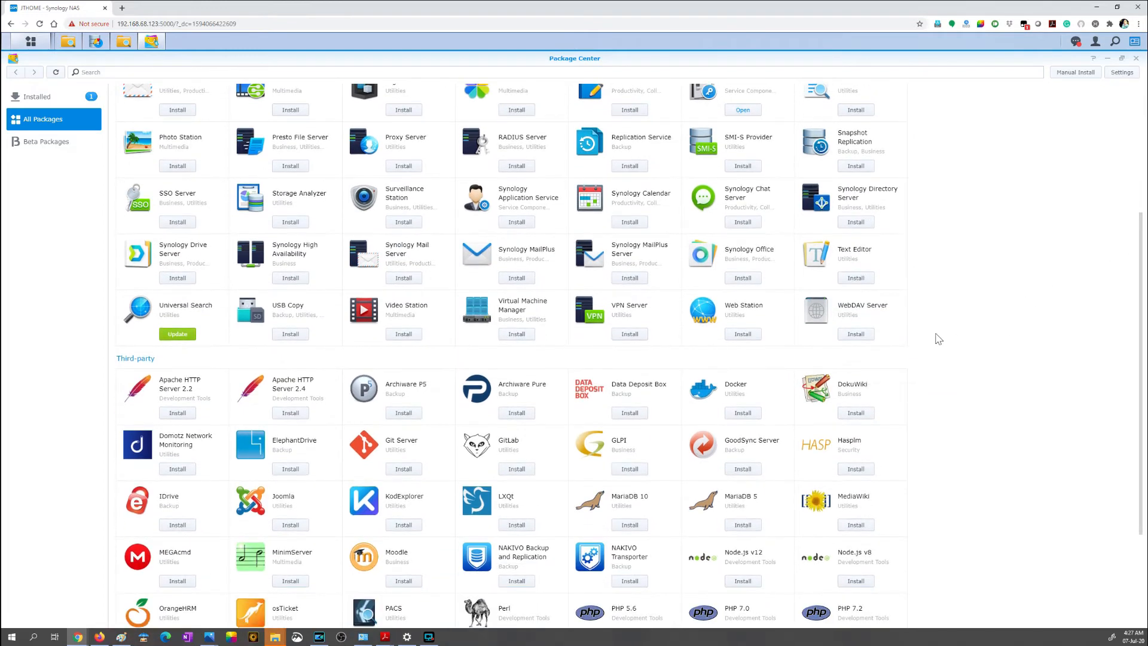
{"action": "scroll", "coordinate": [708, 399], "scroll_direction": "down", "scroll_amount": 3}
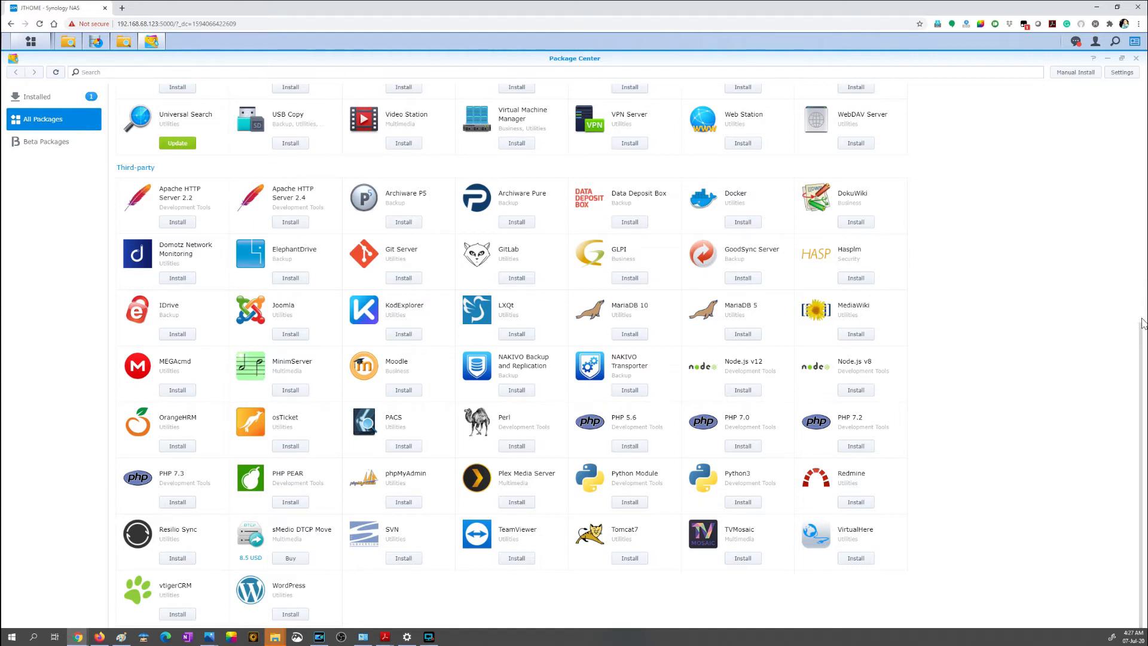
{"action": "scroll", "coordinate": [968, 143], "scroll_direction": "up", "scroll_amount": 7}
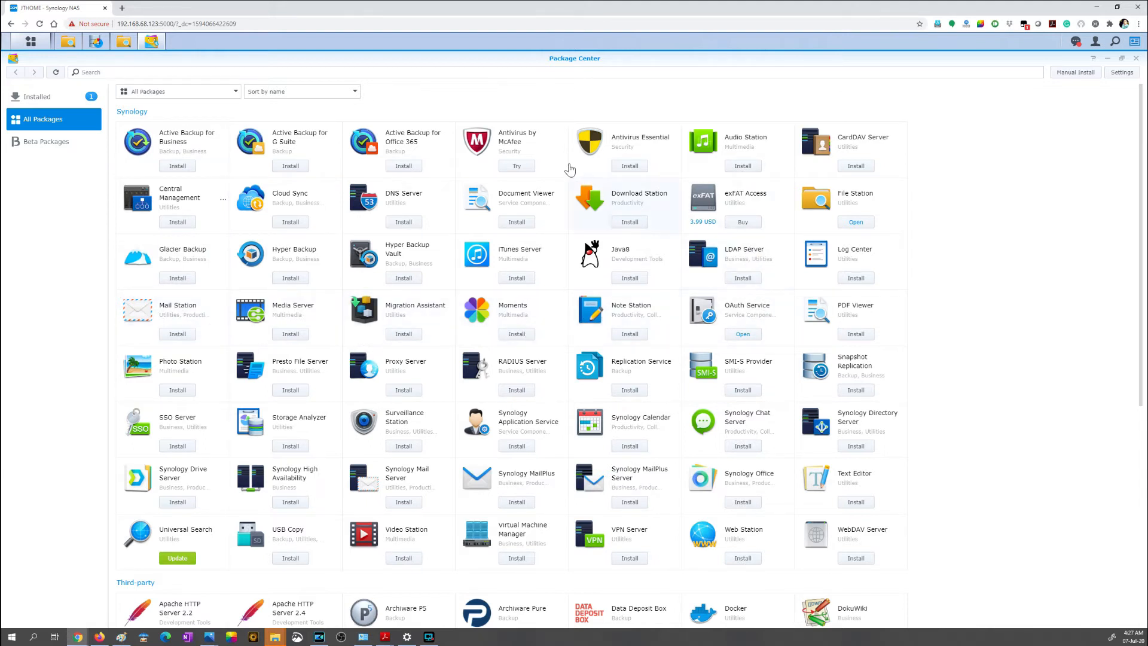
{"action": "left_click", "coordinate": [531, 311]}
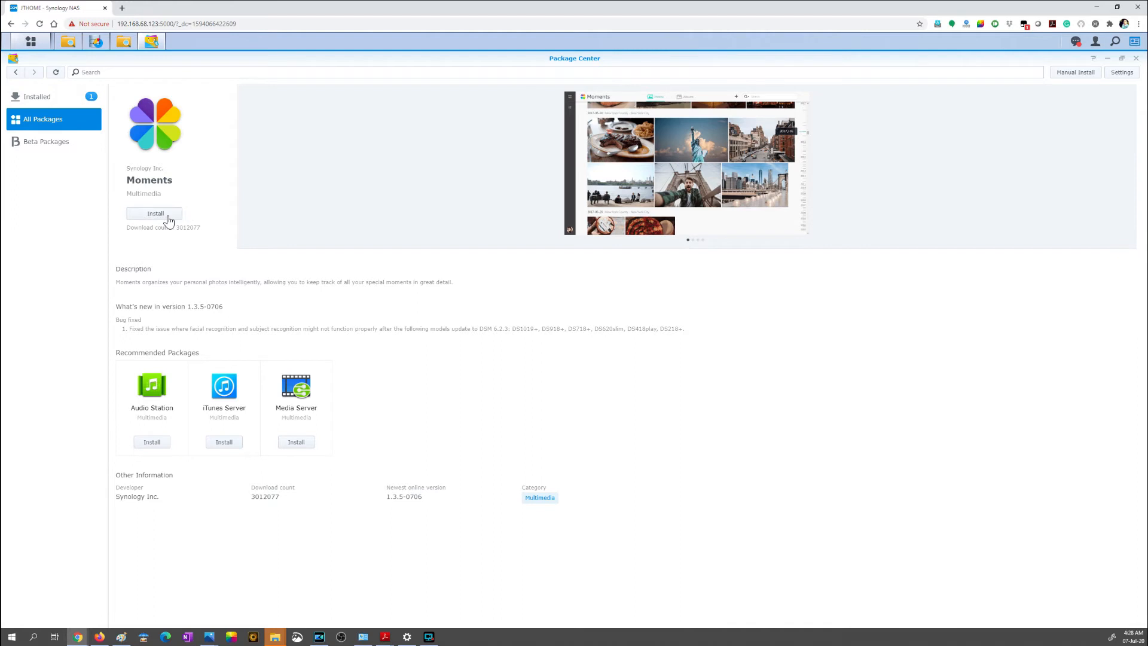
{"action": "left_click", "coordinate": [169, 220]}
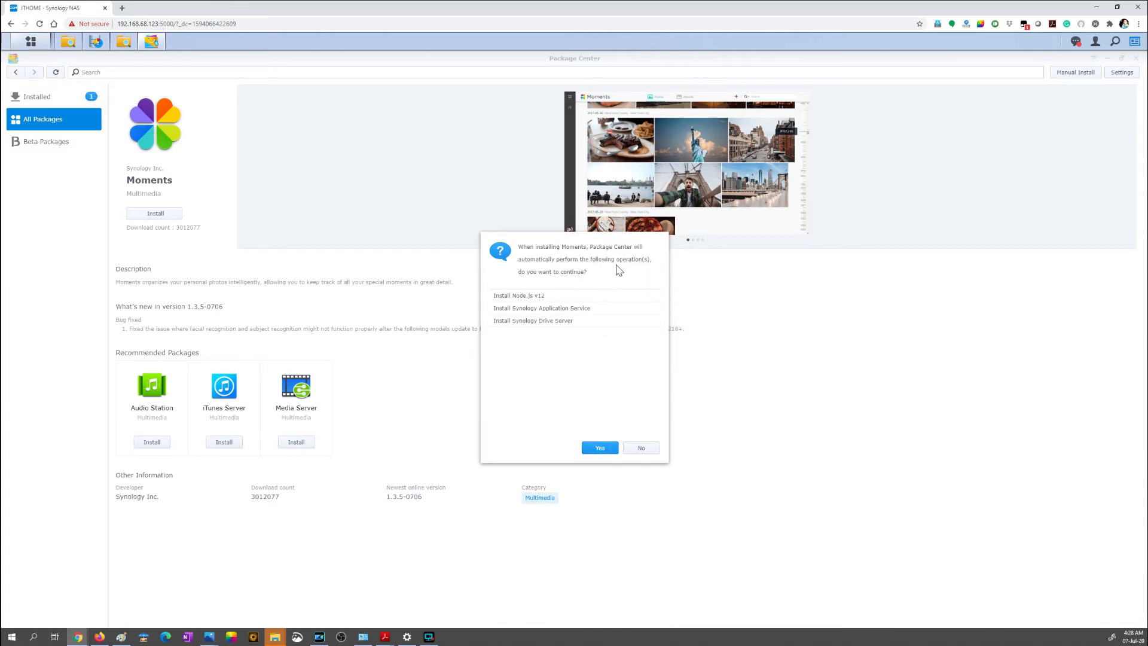
{"action": "left_click", "coordinate": [601, 449]}
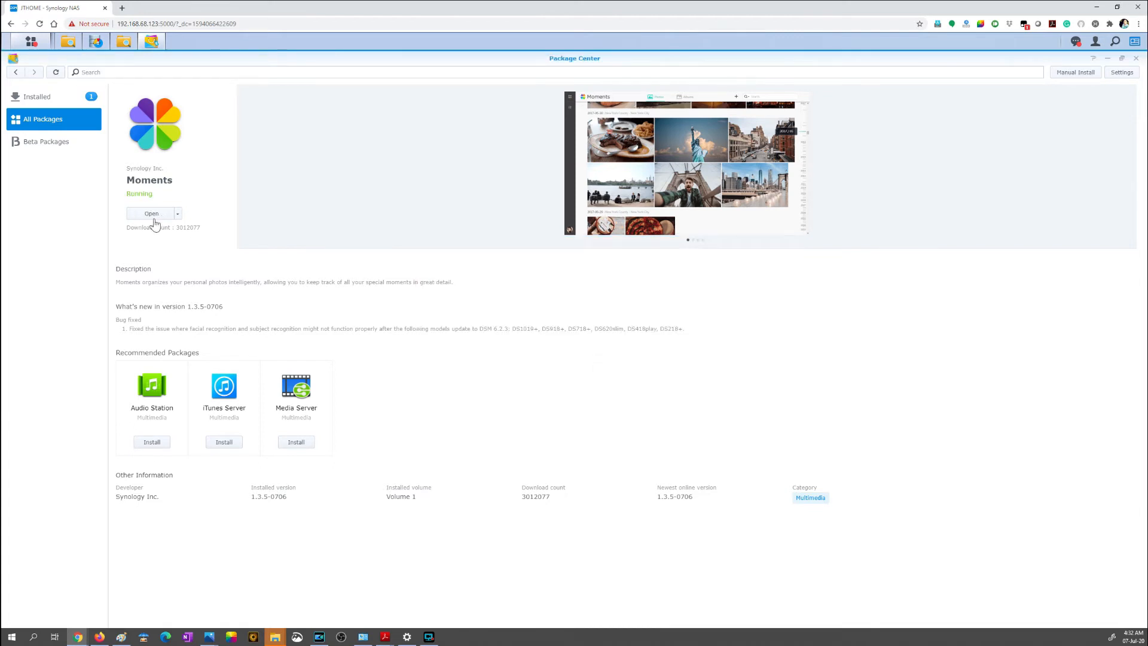
Step: Launch Moments to read its startup requirement, and return to the DSM desktop
{"action": "left_click", "coordinate": [158, 213]}
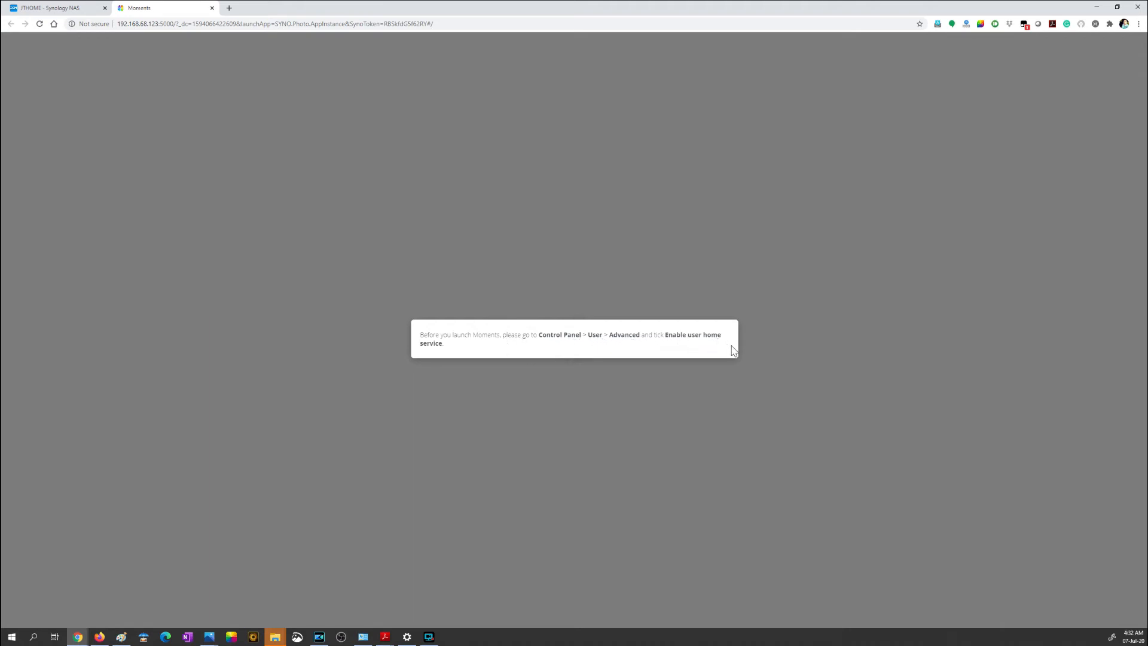
{"action": "left_click", "coordinate": [58, 6]}
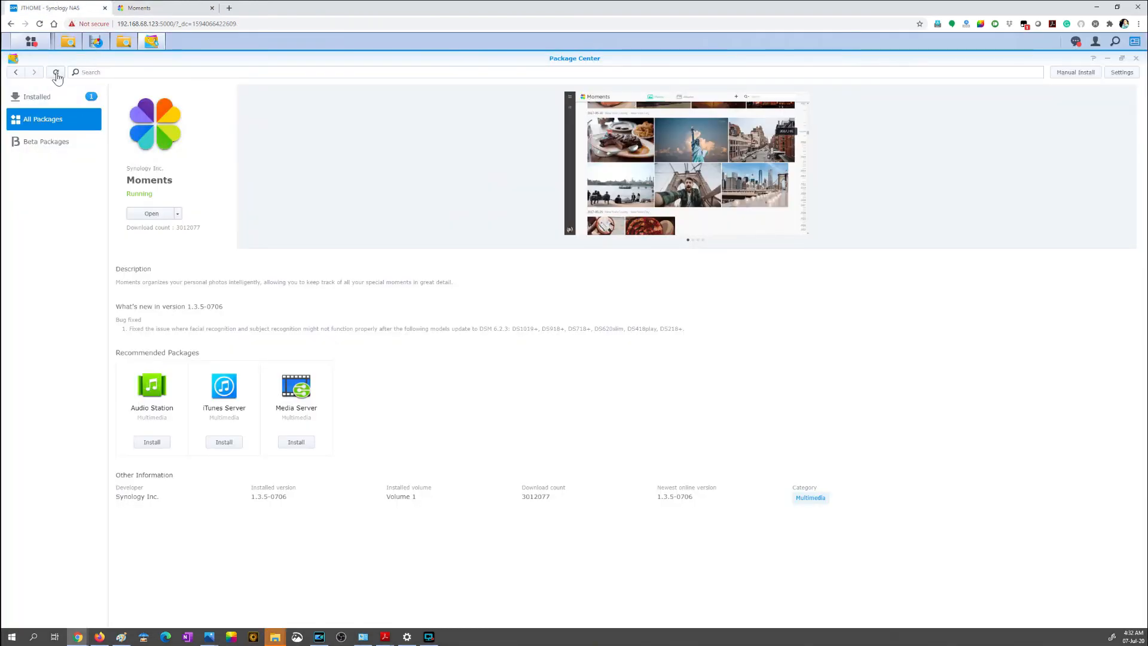
Step: Open Control Panel and recheck the startup requirement shown in Moments before returning to the DSM desktop
{"action": "mouse_move", "coordinate": [102, 44]}
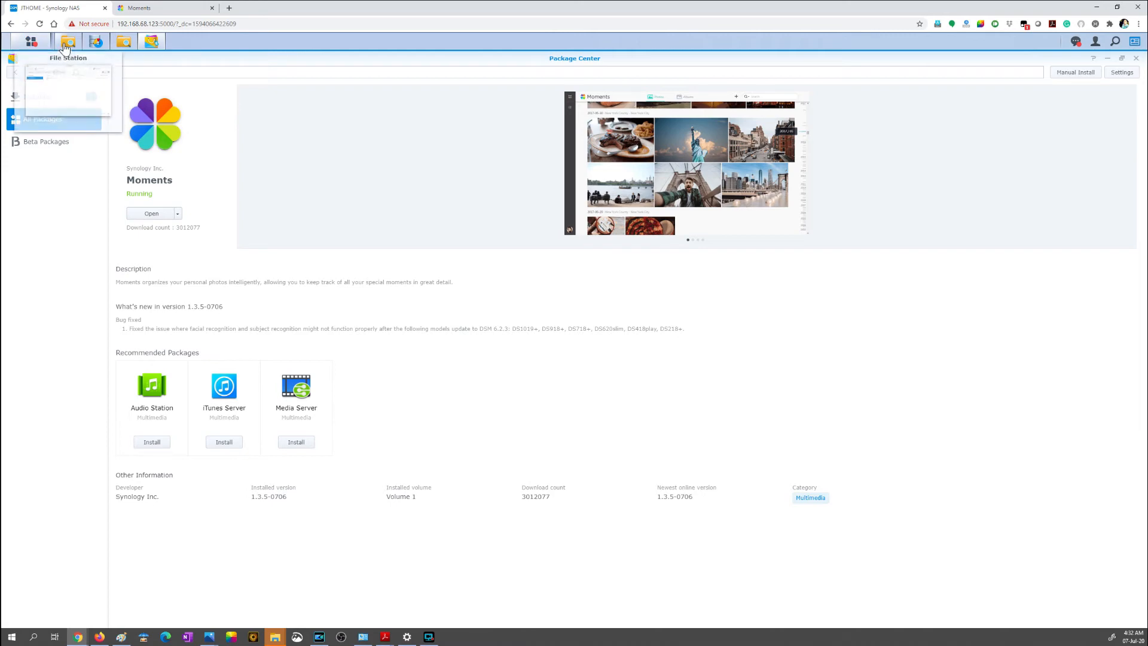
{"action": "left_click", "coordinate": [40, 47]}
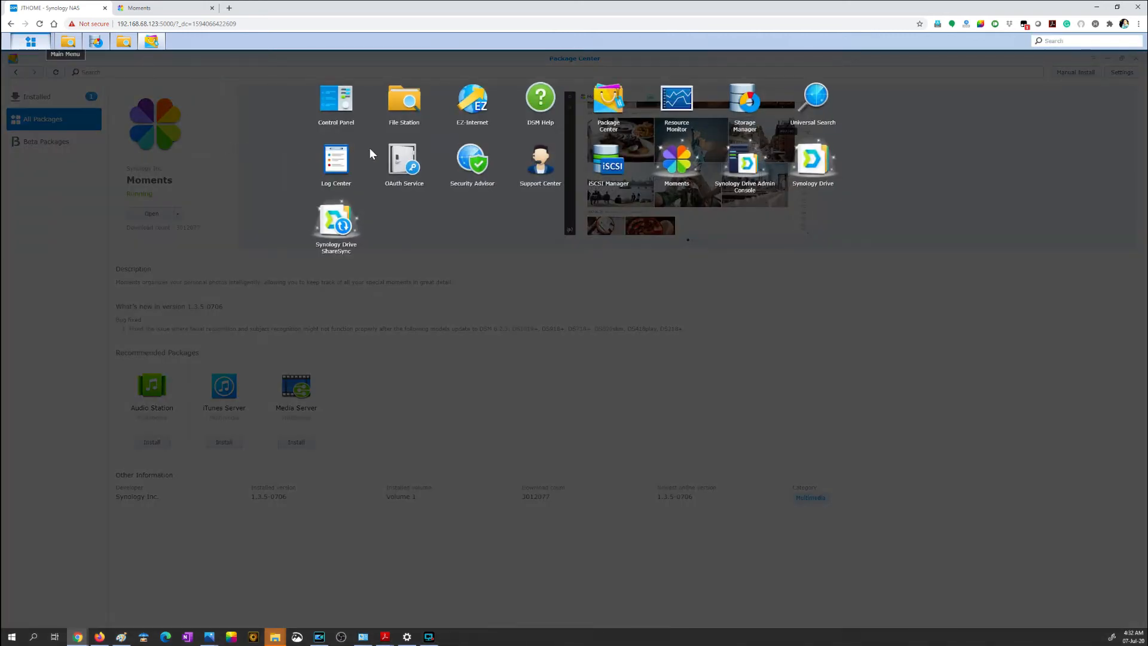
{"action": "left_click", "coordinate": [341, 111]}
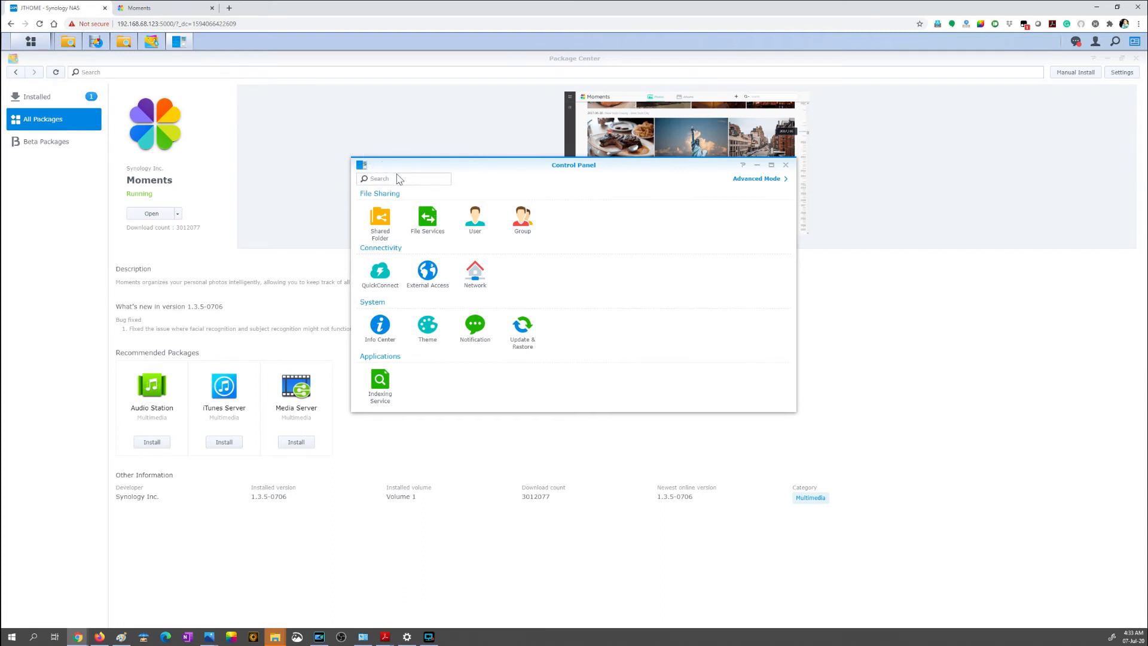
{"action": "left_click", "coordinate": [158, 13]}
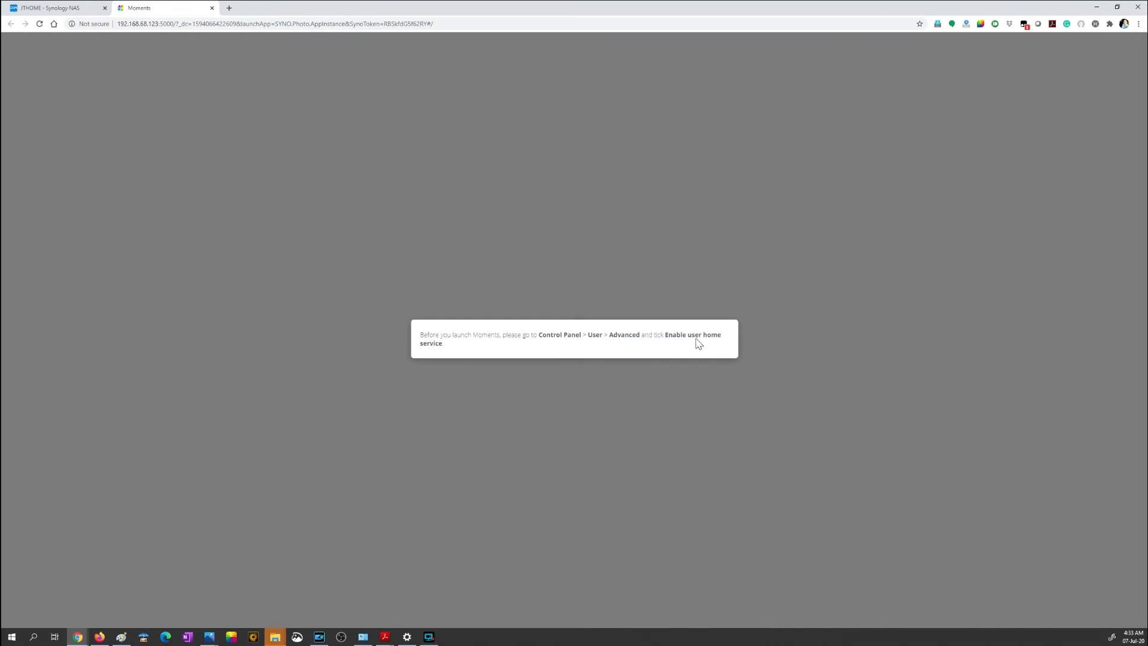
{"action": "left_click", "coordinate": [59, 8]}
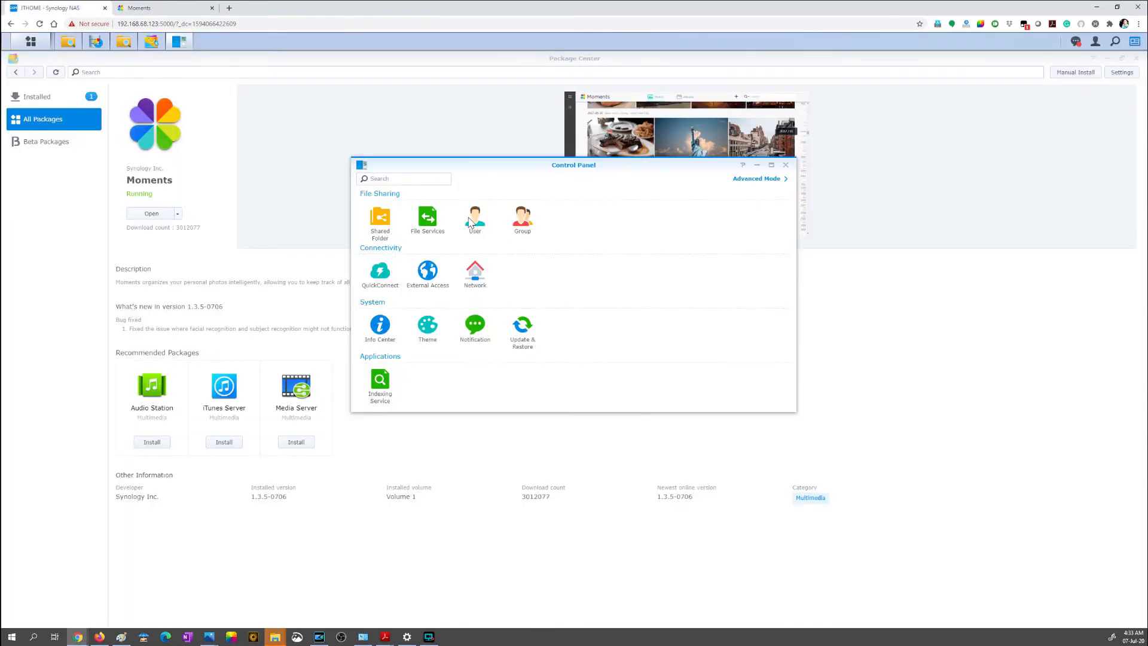
Step: In the advanced user settings, enable the user home service on Volume 1 with its Recycle Bin, and apply the change
{"action": "left_click", "coordinate": [474, 221]}
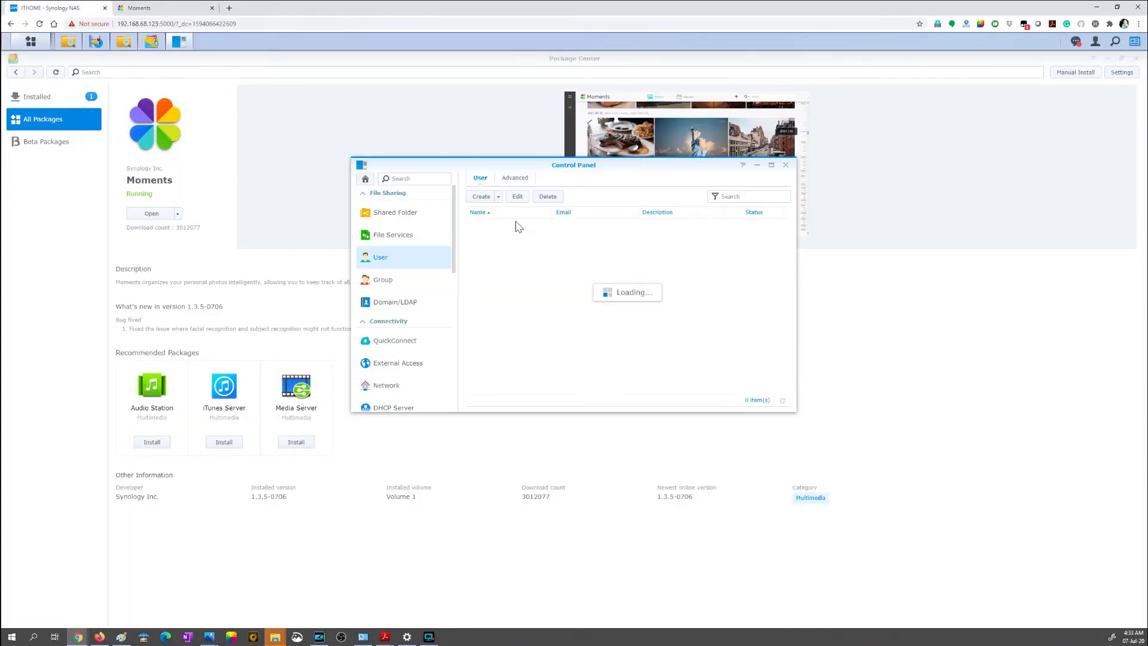
{"action": "left_click", "coordinate": [525, 180]}
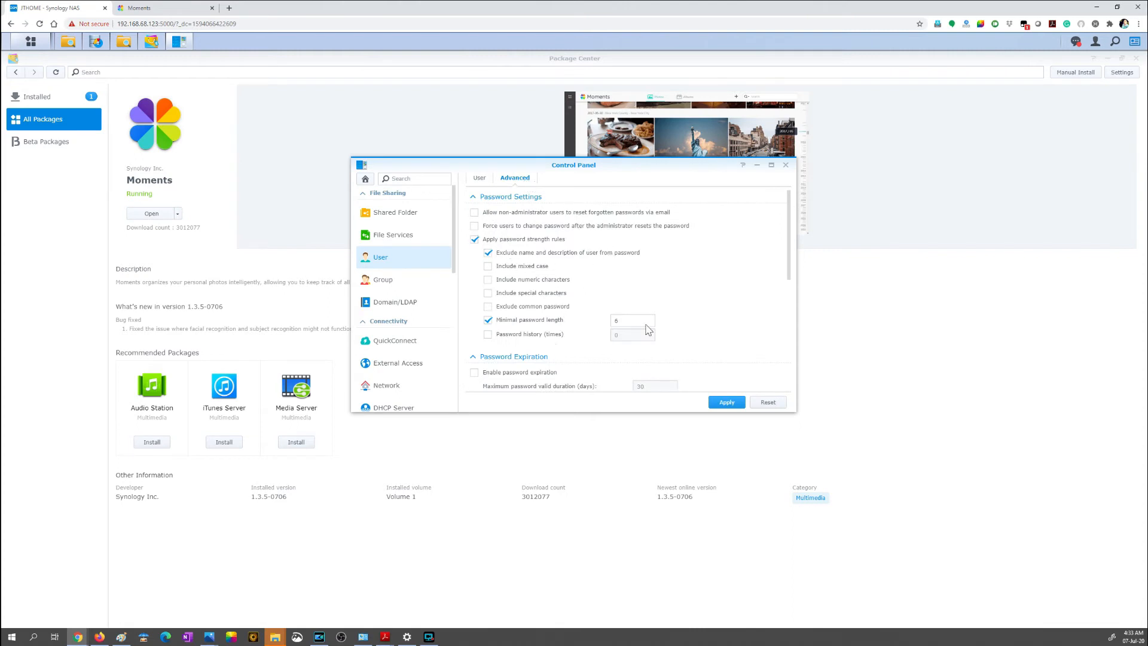
{"action": "left_click_drag", "start_coordinate": [788, 269], "coordinate": [784, 401]}
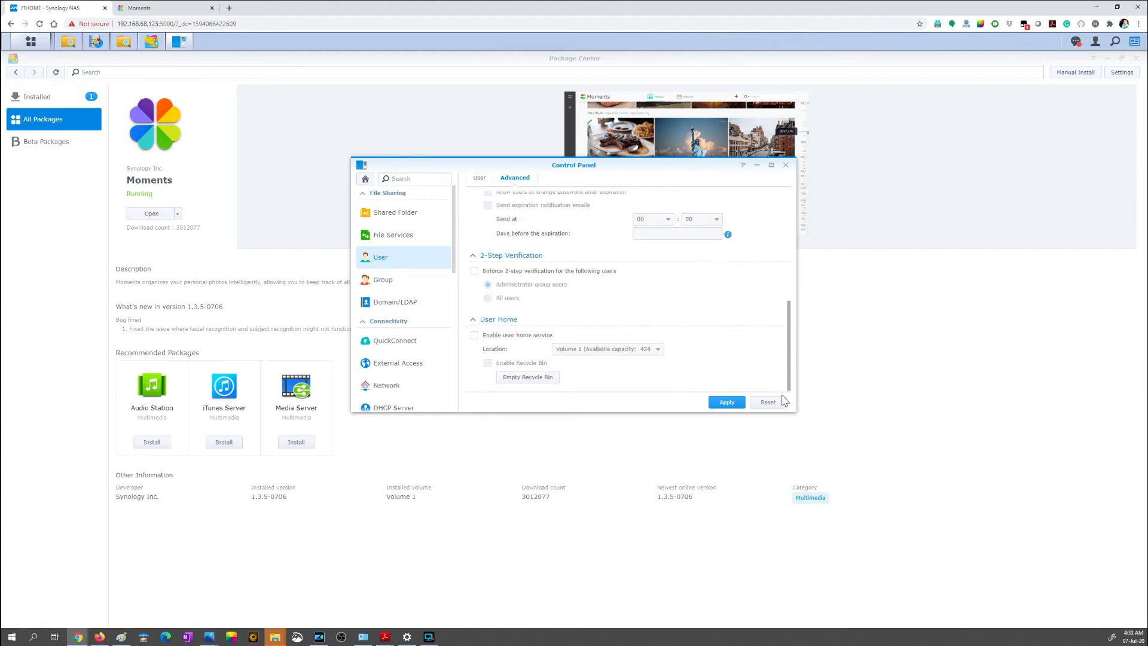
{"action": "left_click", "coordinate": [475, 336]}
{"action": "left_click", "coordinate": [488, 364]}
{"action": "left_click", "coordinate": [731, 403]}
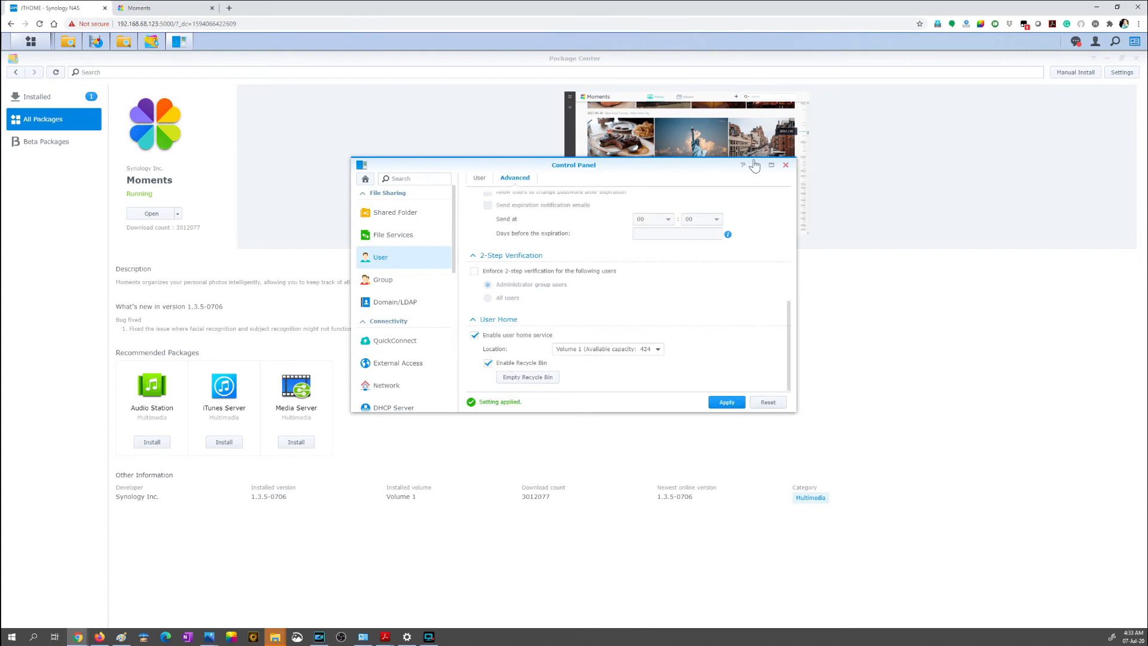
Step: Close the old Moments page and relaunch Moments from its Package Center page
{"action": "left_click", "coordinate": [164, 8]}
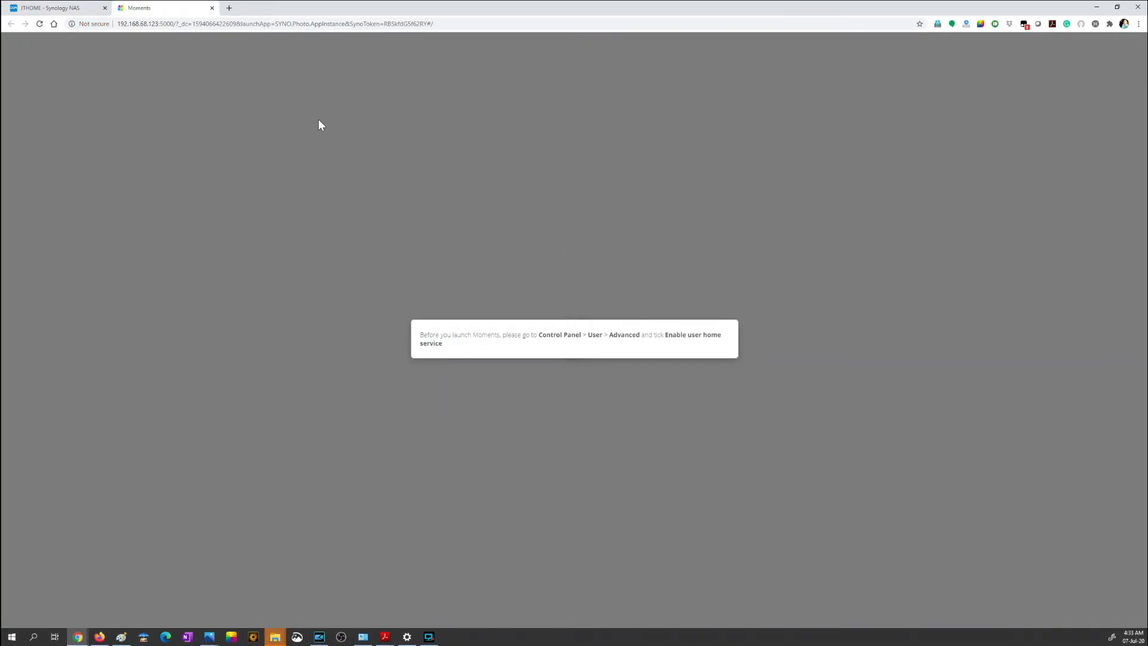
{"action": "left_click", "coordinate": [212, 8]}
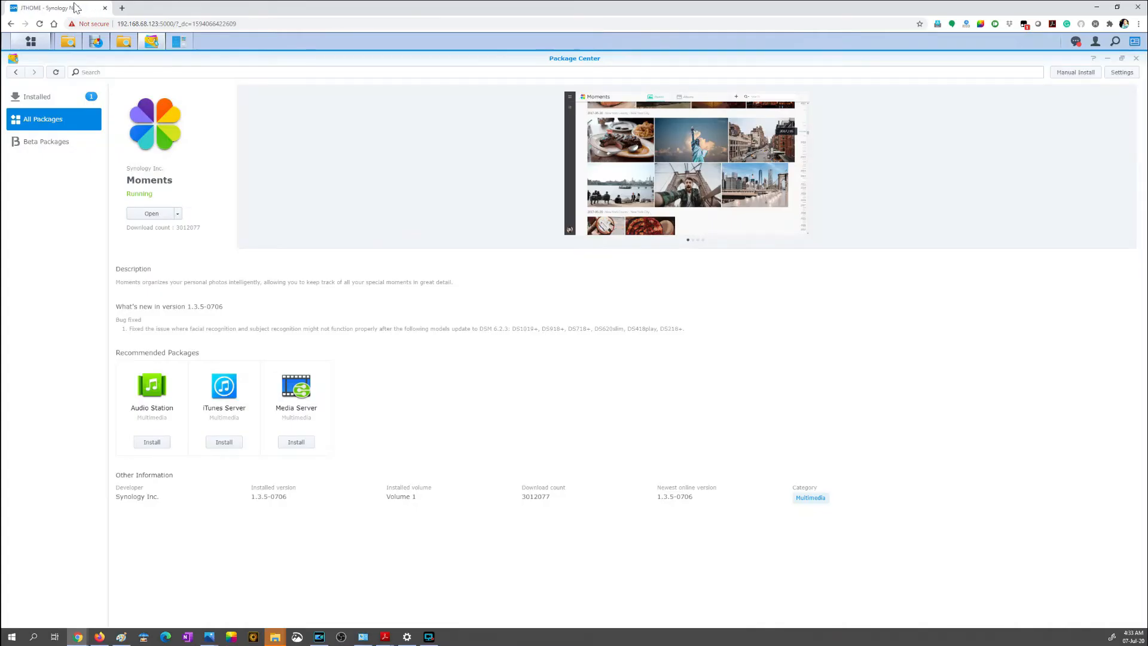
{"action": "left_click", "coordinate": [159, 216]}
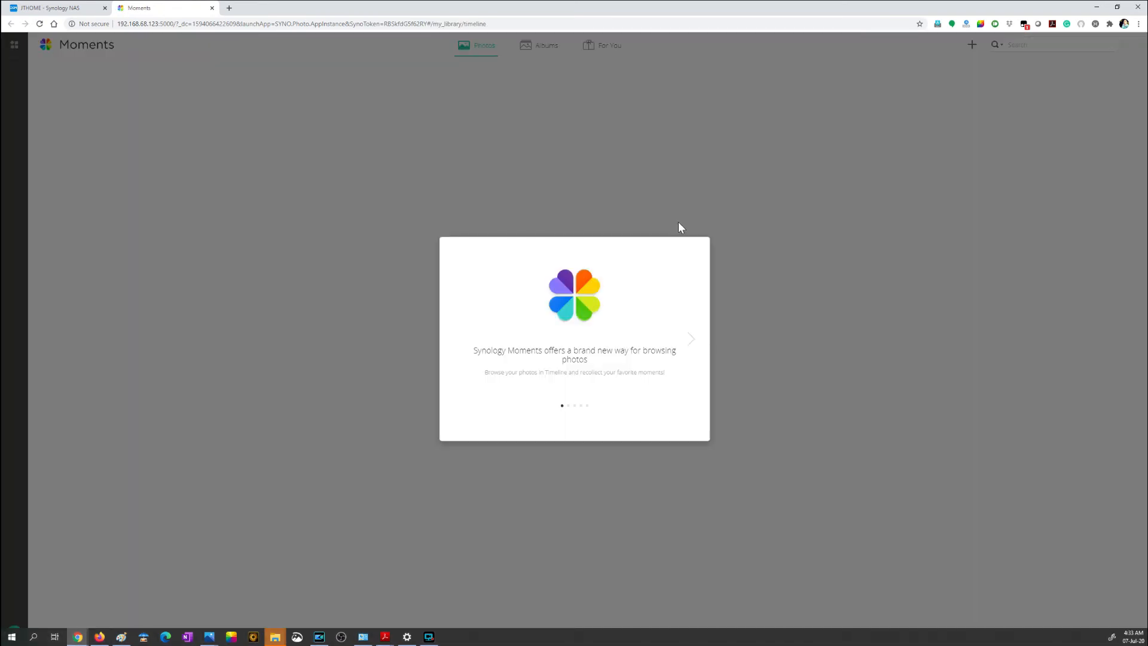
Step: Go through the Moments welcome tour, leaving autotagging enabled, and start using the app
{"action": "left_click", "coordinate": [691, 341]}
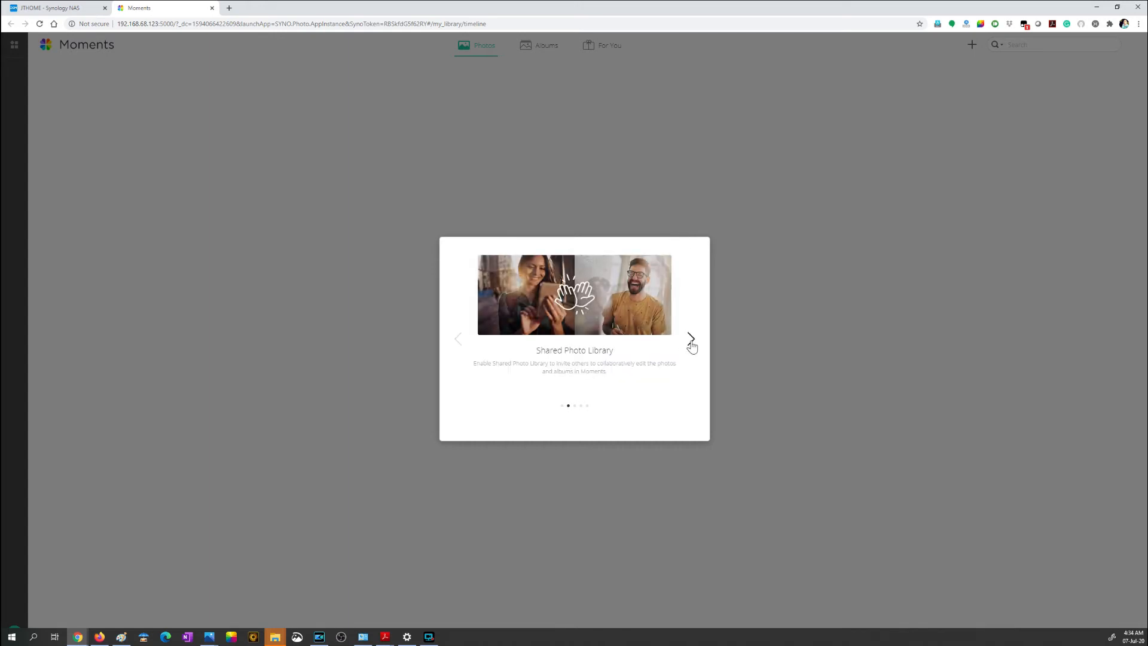
{"action": "left_click", "coordinate": [690, 341]}
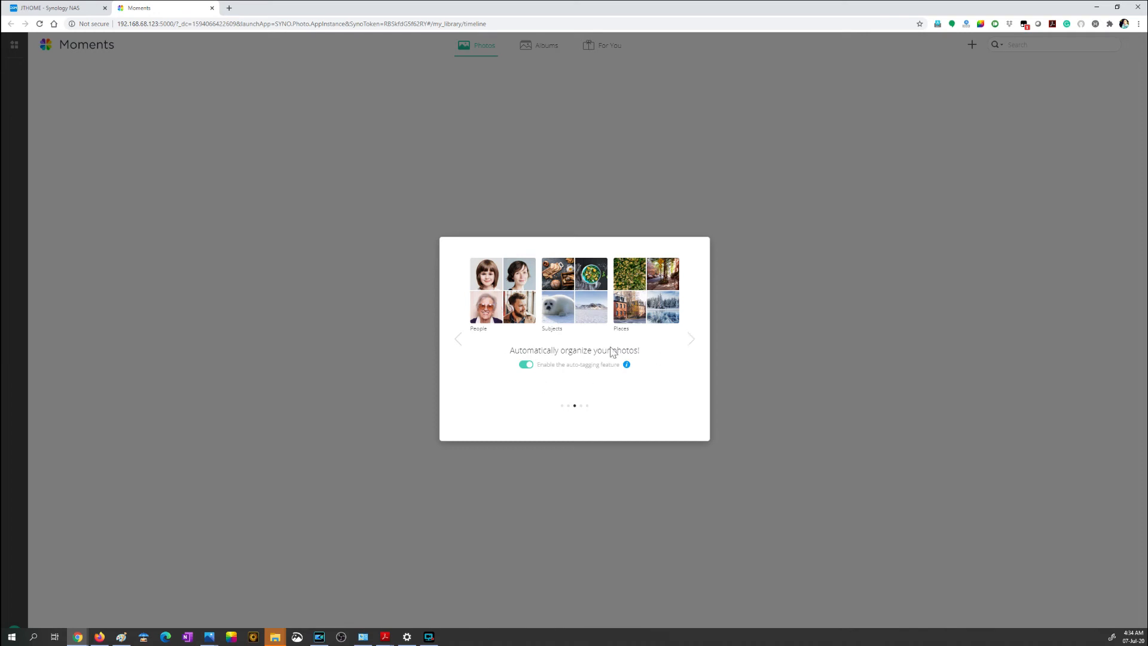
{"action": "left_click", "coordinate": [691, 340]}
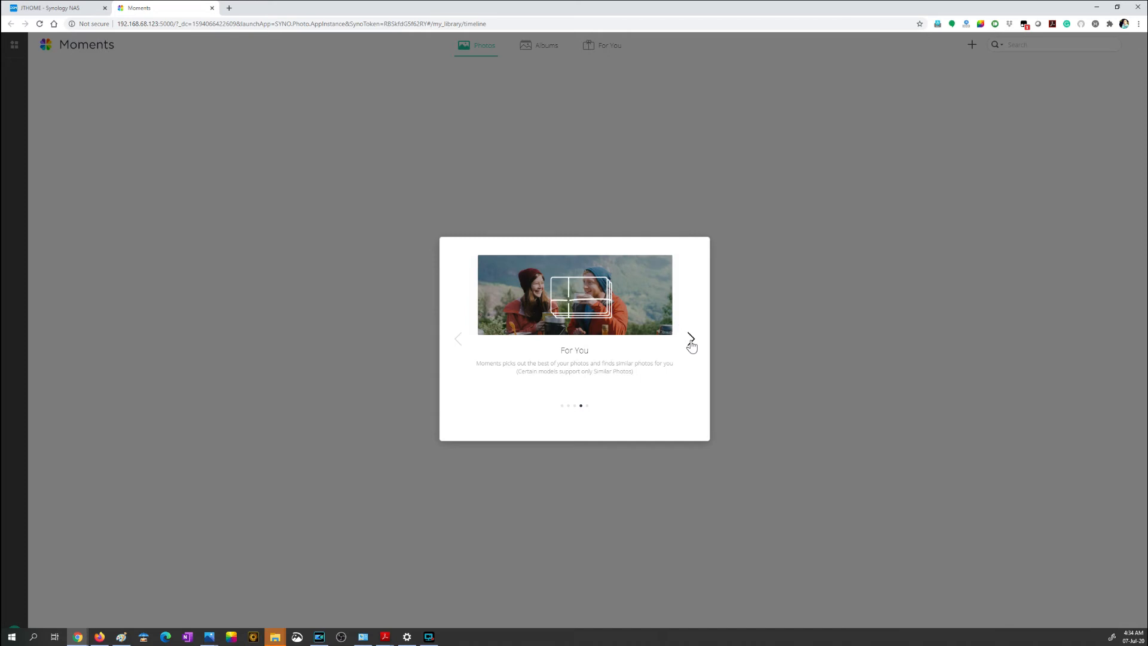
{"action": "left_click", "coordinate": [691, 342]}
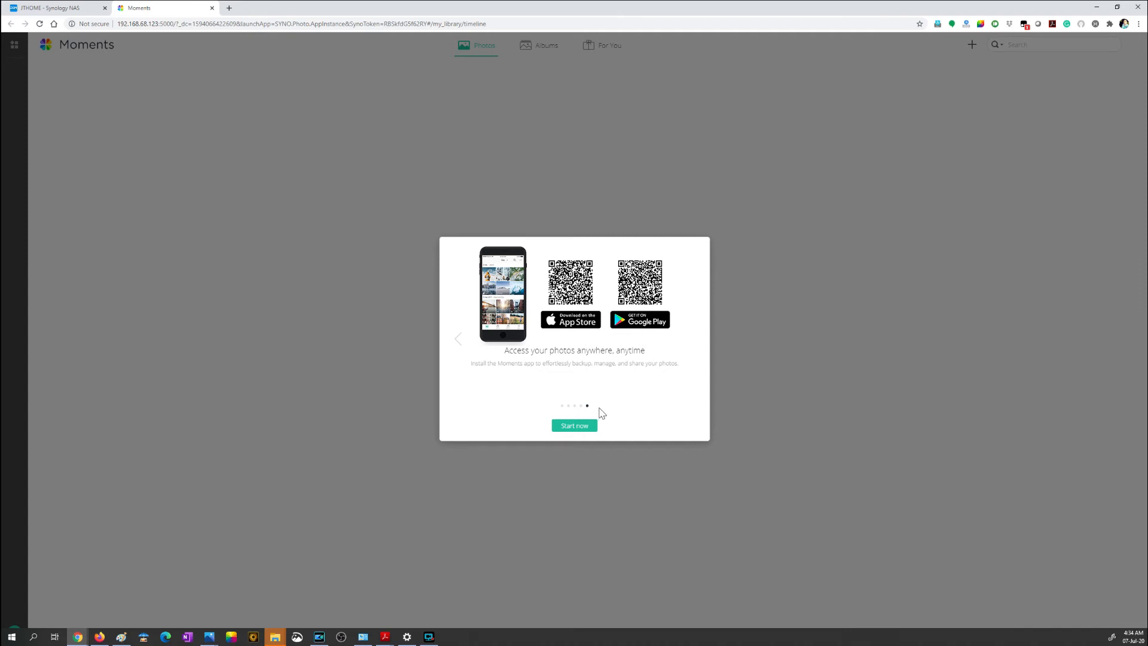
{"action": "left_click", "coordinate": [575, 426]}
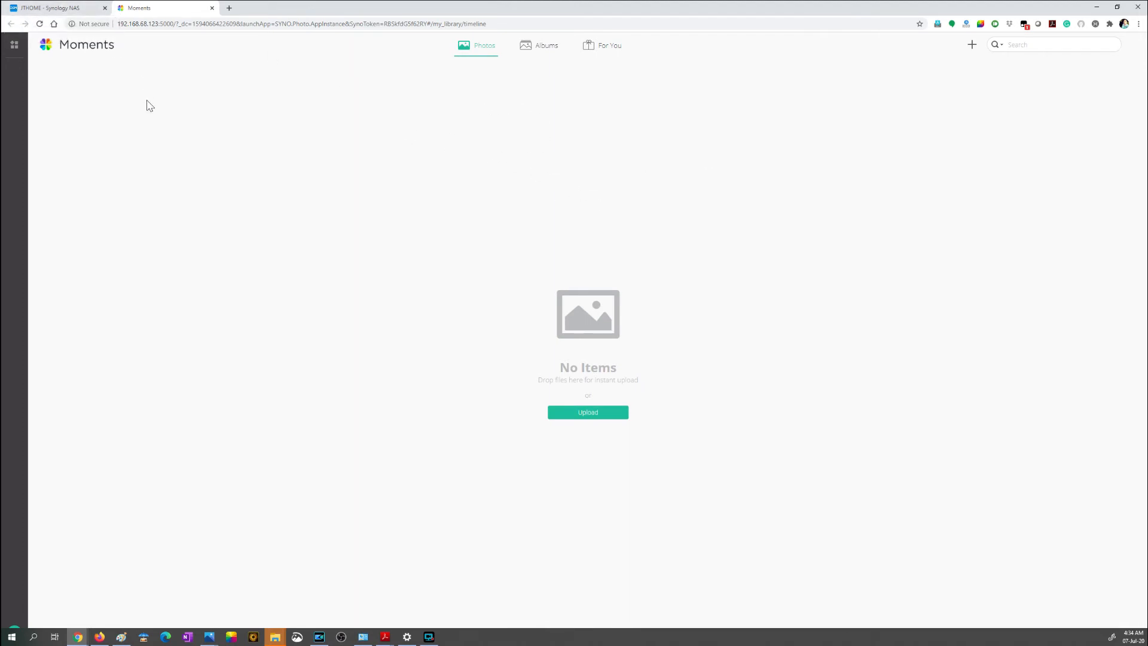
Step: Return to the DSM desktop and open the Moments folder under home > Drive in File Station
{"action": "left_click", "coordinate": [57, 12]}
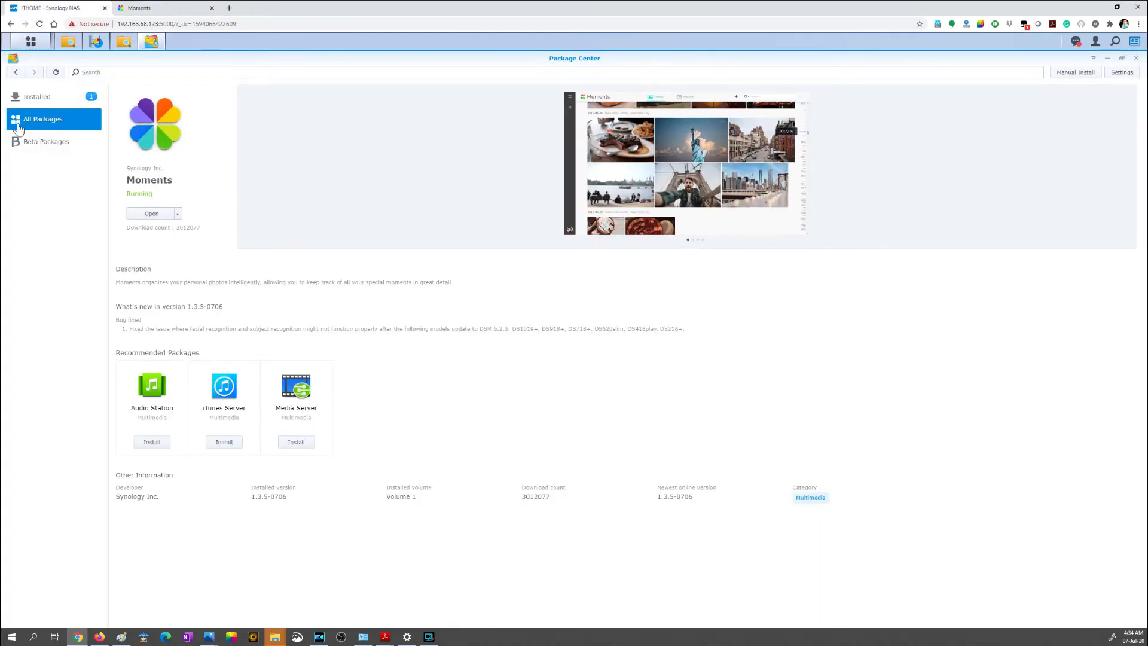
{"action": "left_click", "coordinate": [31, 45]}
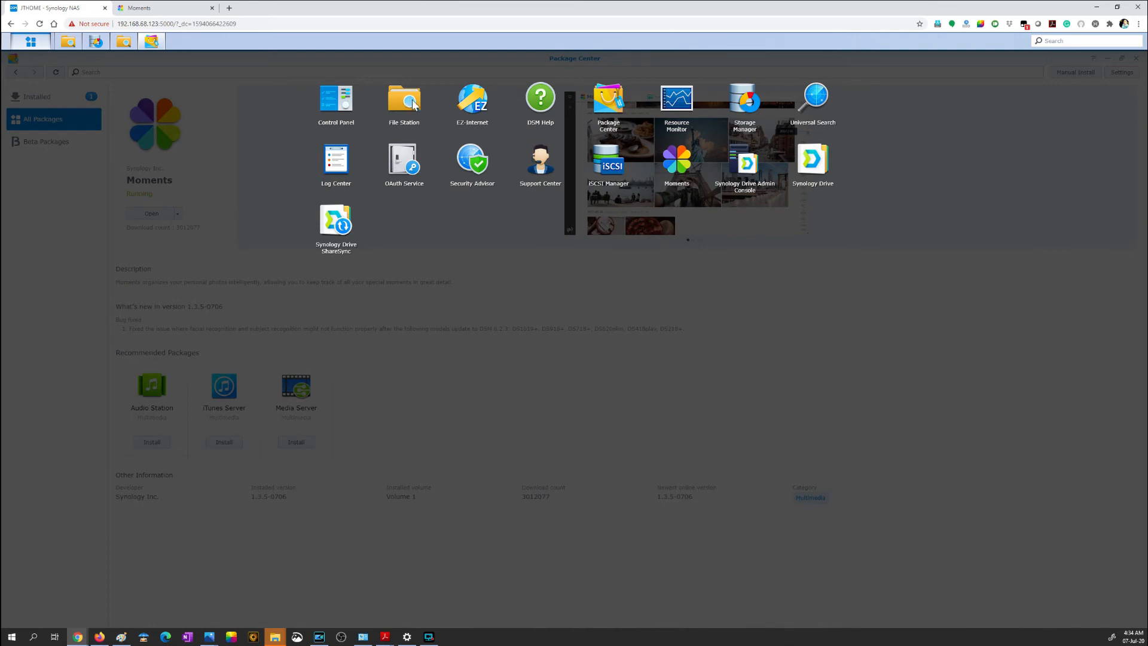
{"action": "left_click", "coordinate": [412, 101]}
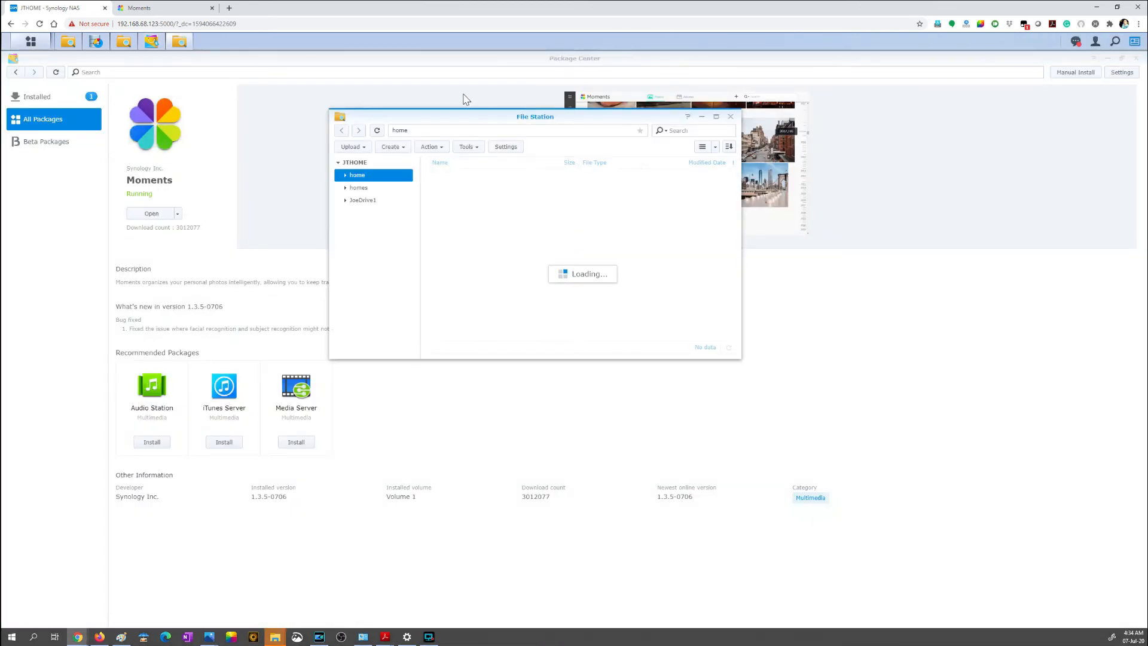
{"action": "double_click", "coordinate": [466, 175]}
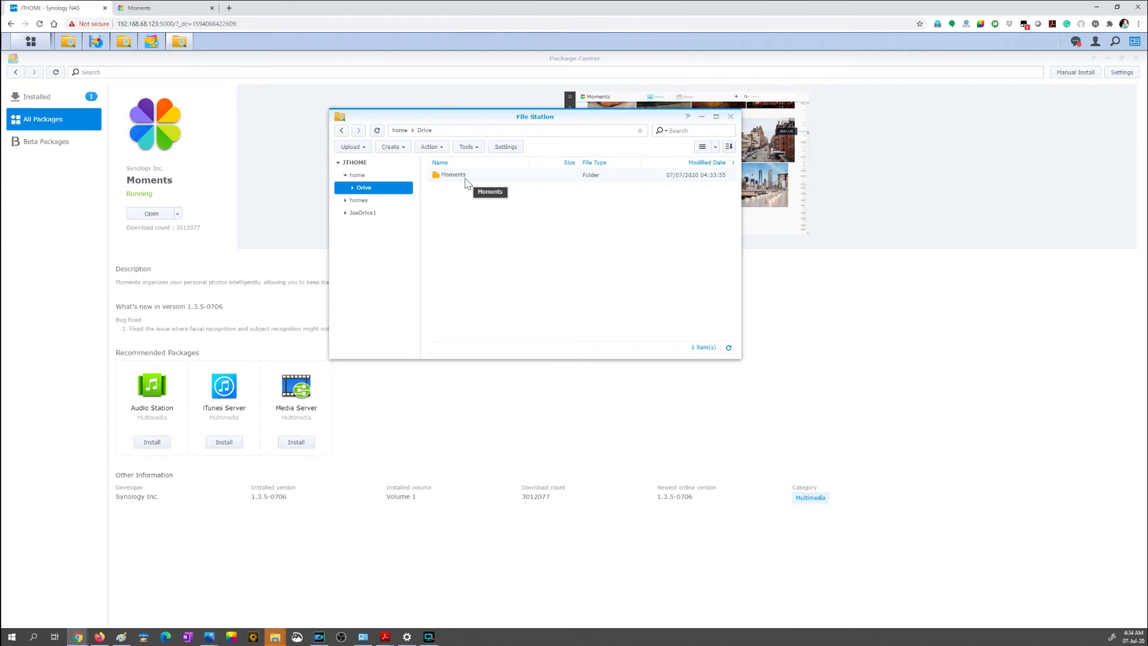
{"action": "double_click", "coordinate": [465, 177]}
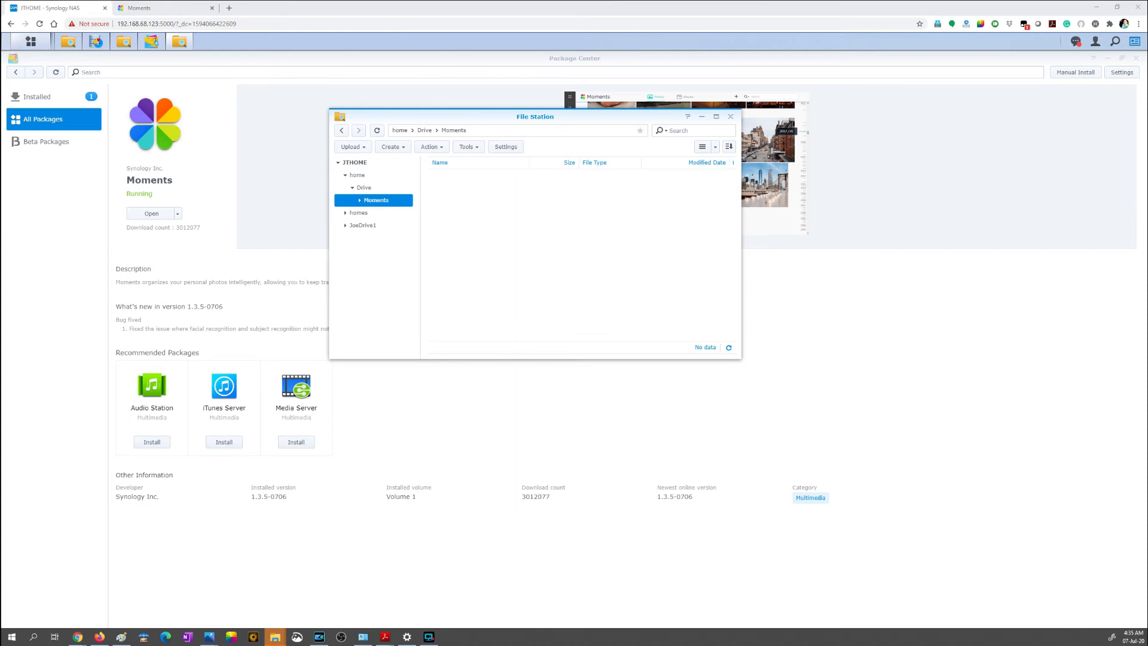
Step: Upload IMG_20200519_040743.jpg and a second JPG photo into the Moments folder, choosing to overwrite files of the same name
{"action": "left_click_drag", "start_coordinate": [323, 610], "coordinate": [546, 286]}
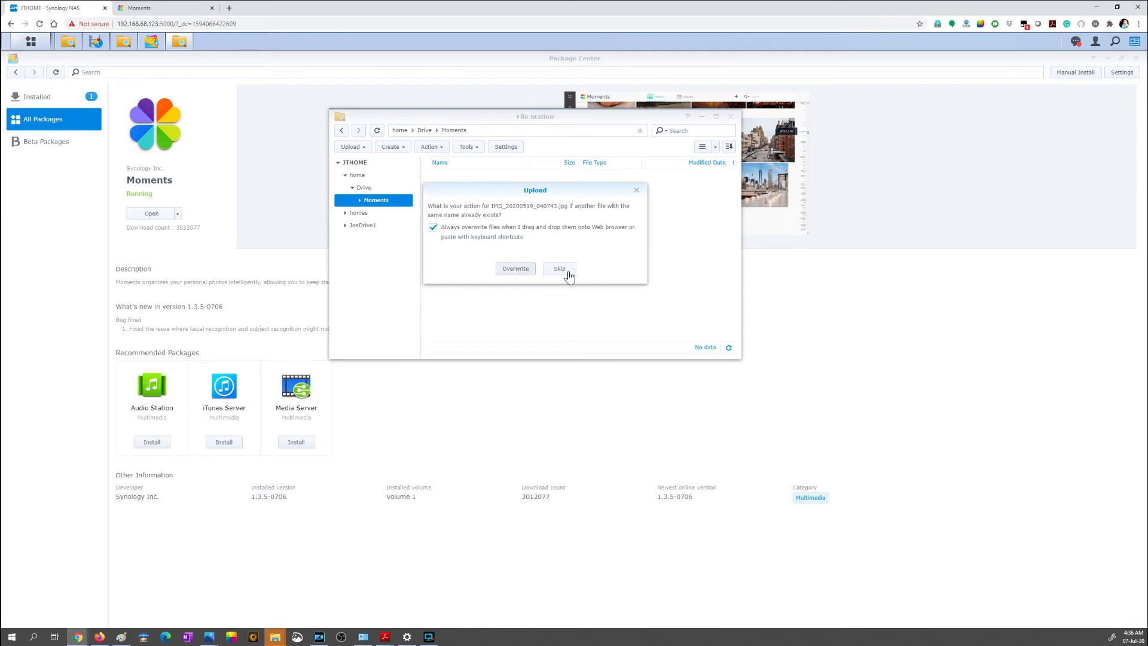
{"action": "left_click", "coordinate": [517, 269]}
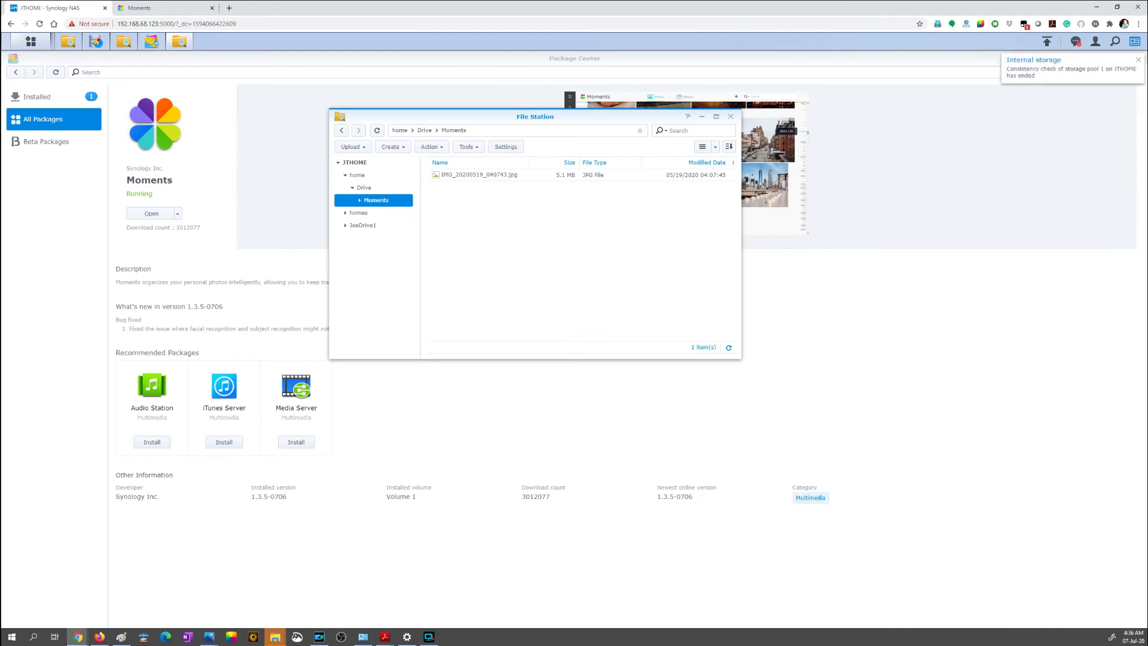
{"action": "left_click_drag", "start_coordinate": [498, 457], "coordinate": [560, 301]}
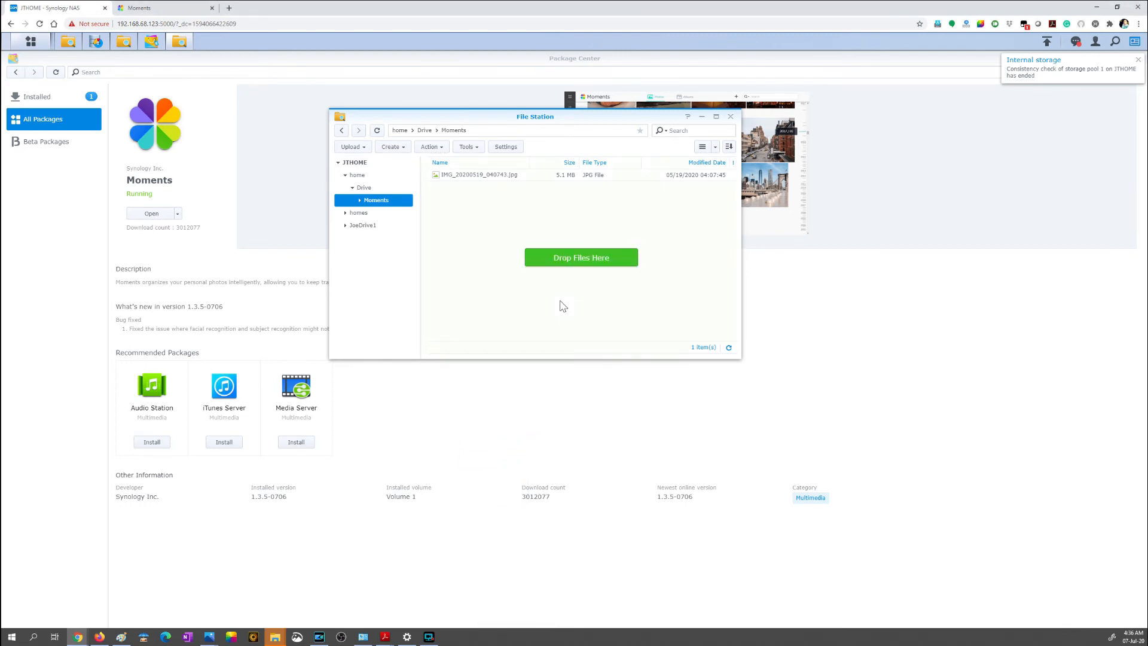
{"action": "left_click_drag", "start_coordinate": [562, 306], "coordinate": [562, 306]}
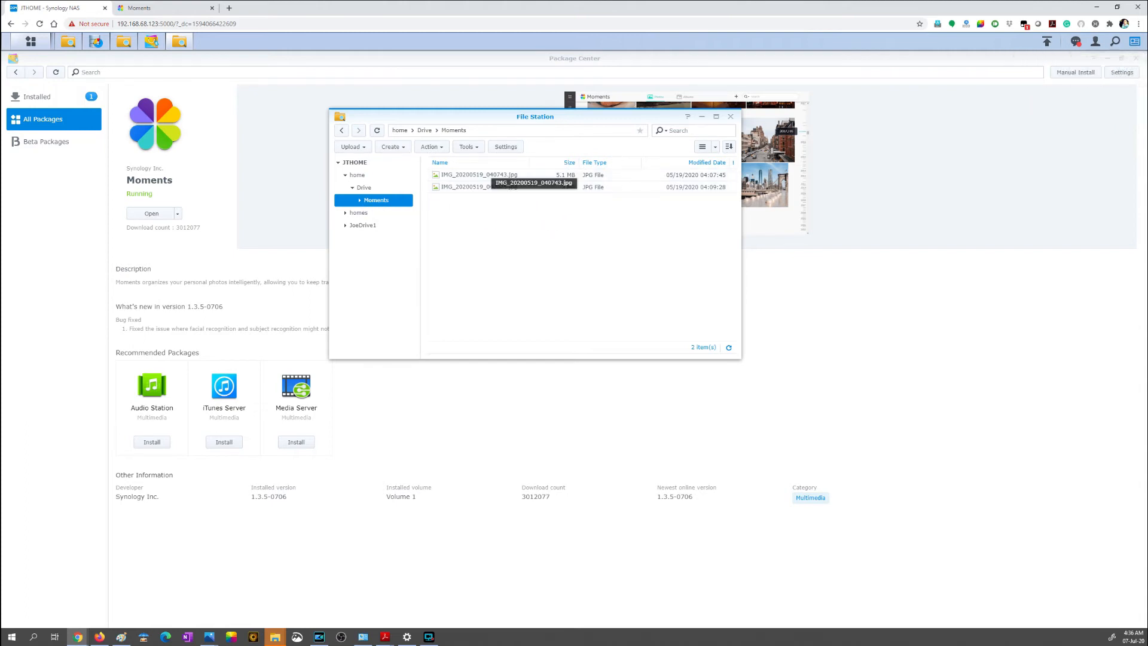
Step: Switch to Moments and check its Photos and Albums views for the uploaded pictures
{"action": "left_click", "coordinate": [175, 9]}
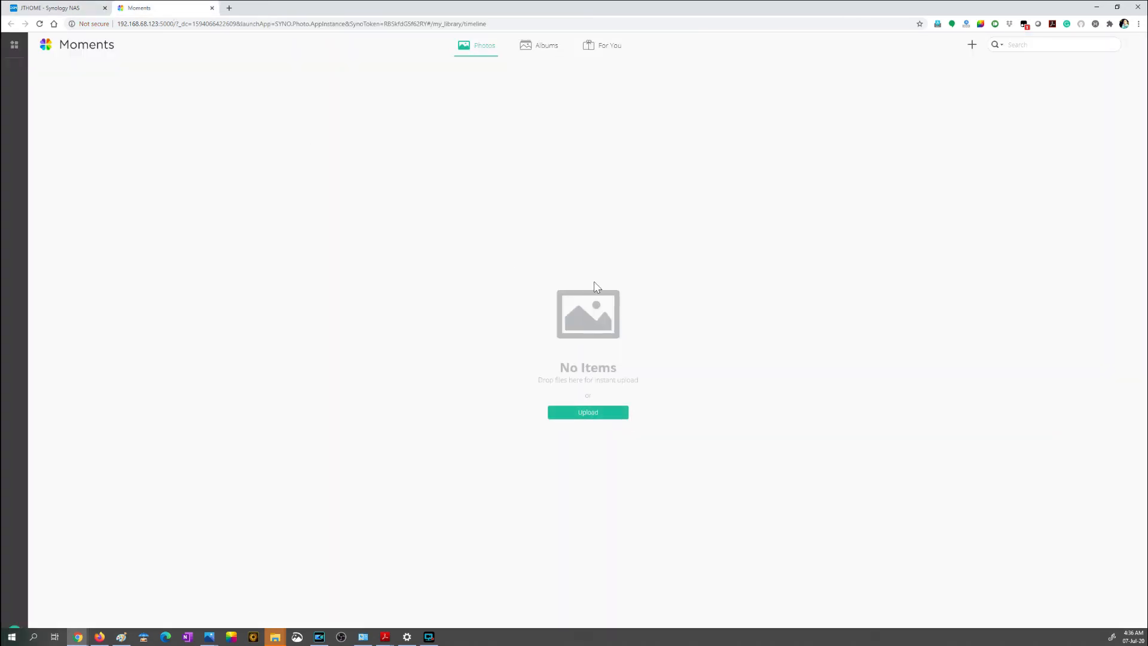
{"action": "left_click", "coordinate": [541, 46]}
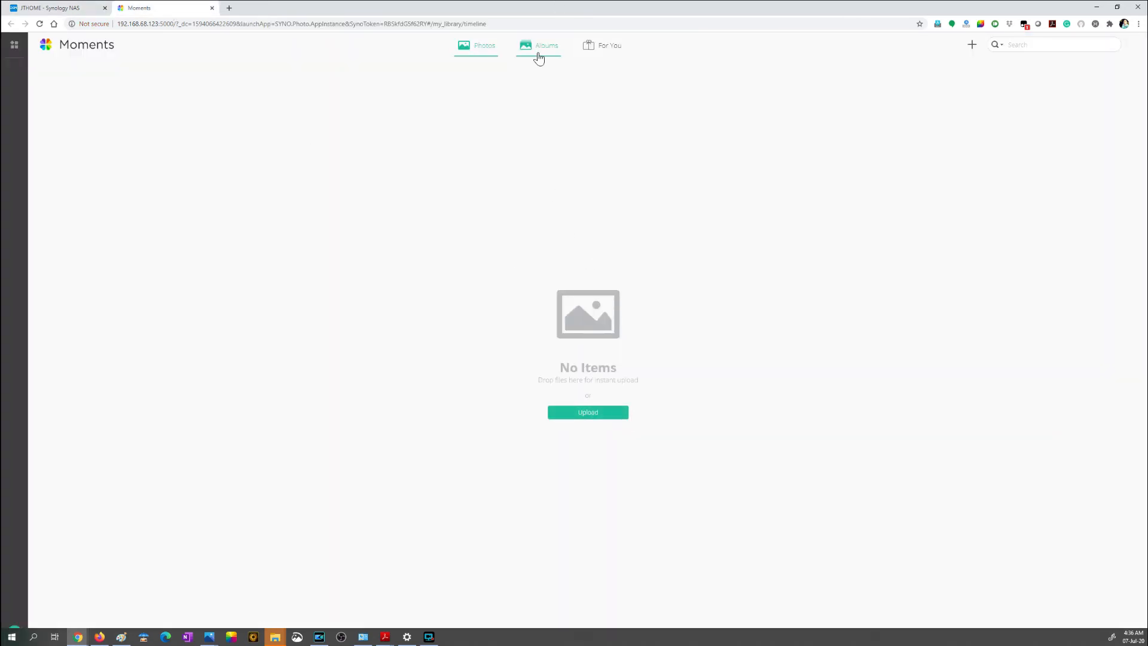
{"action": "left_click", "coordinate": [482, 51]}
{"action": "left_click", "coordinate": [538, 49]}
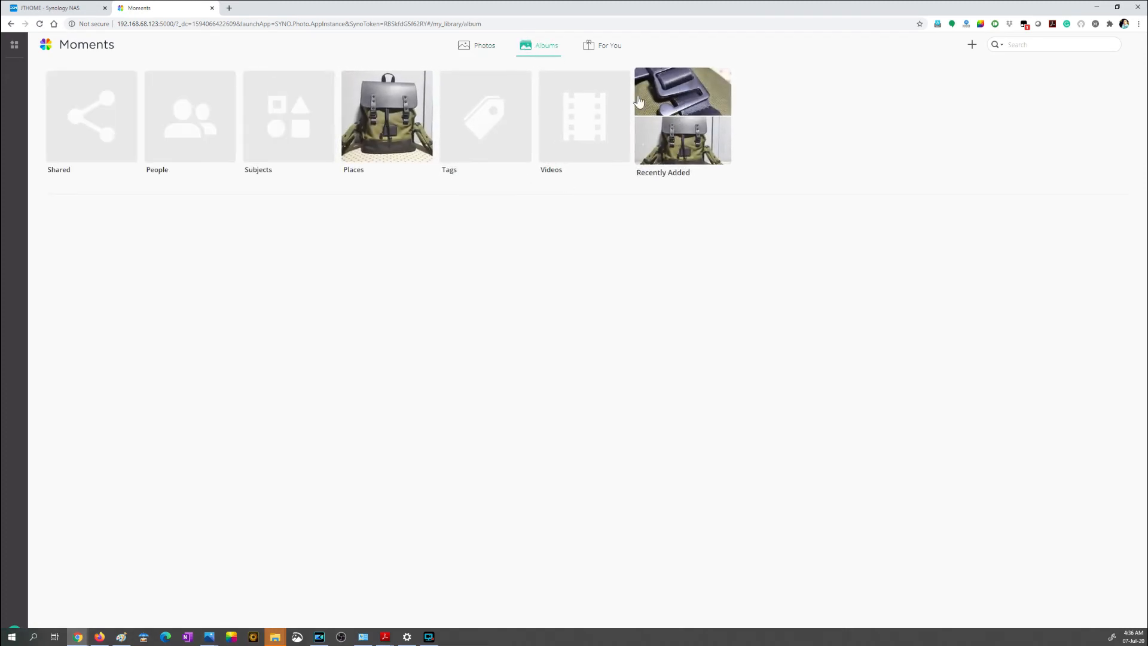
Step: Browse the Places album down to its Seng Kang, Central photos, and return to the Photos timeline
{"action": "left_click", "coordinate": [389, 130]}
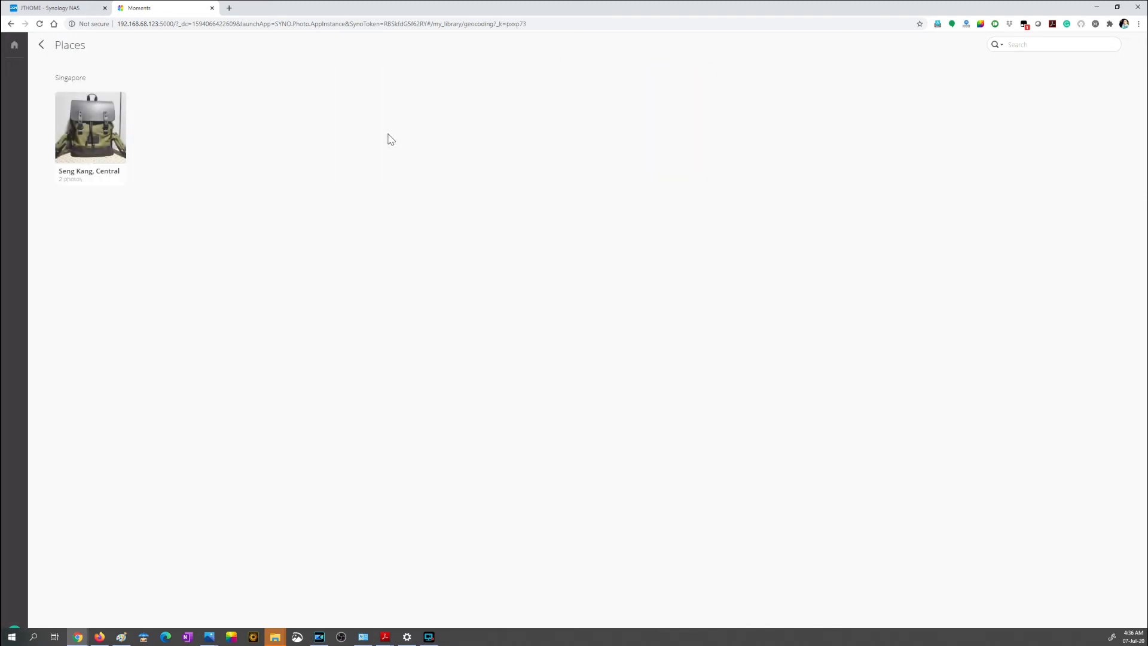
{"action": "left_click", "coordinate": [78, 148]}
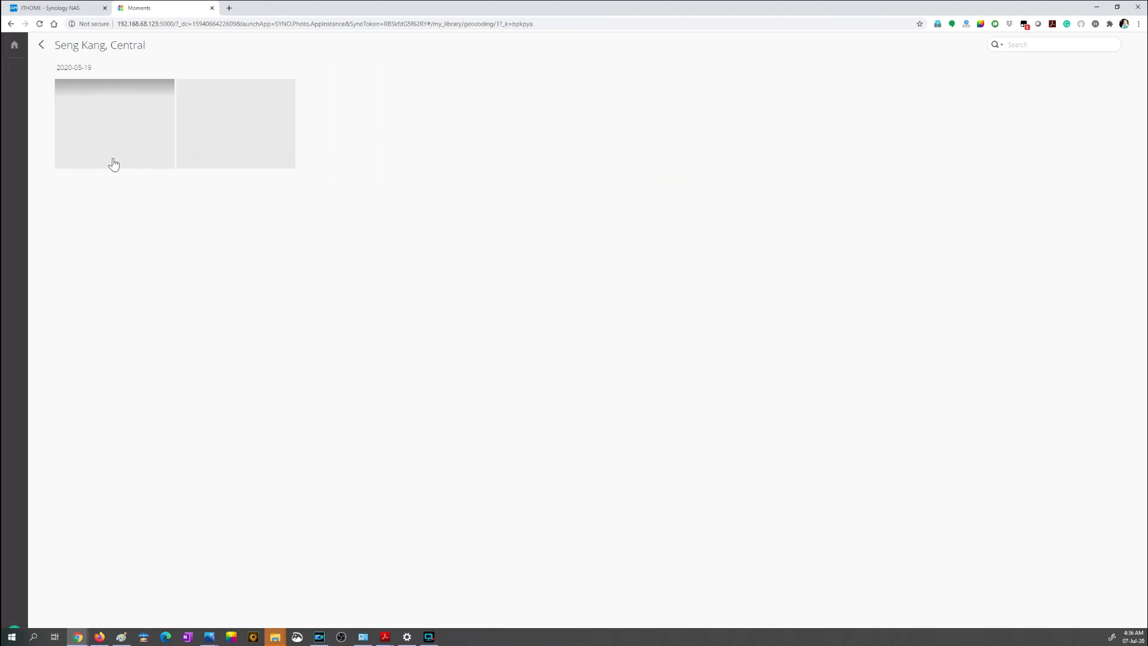
{"action": "left_click", "coordinate": [12, 25]}
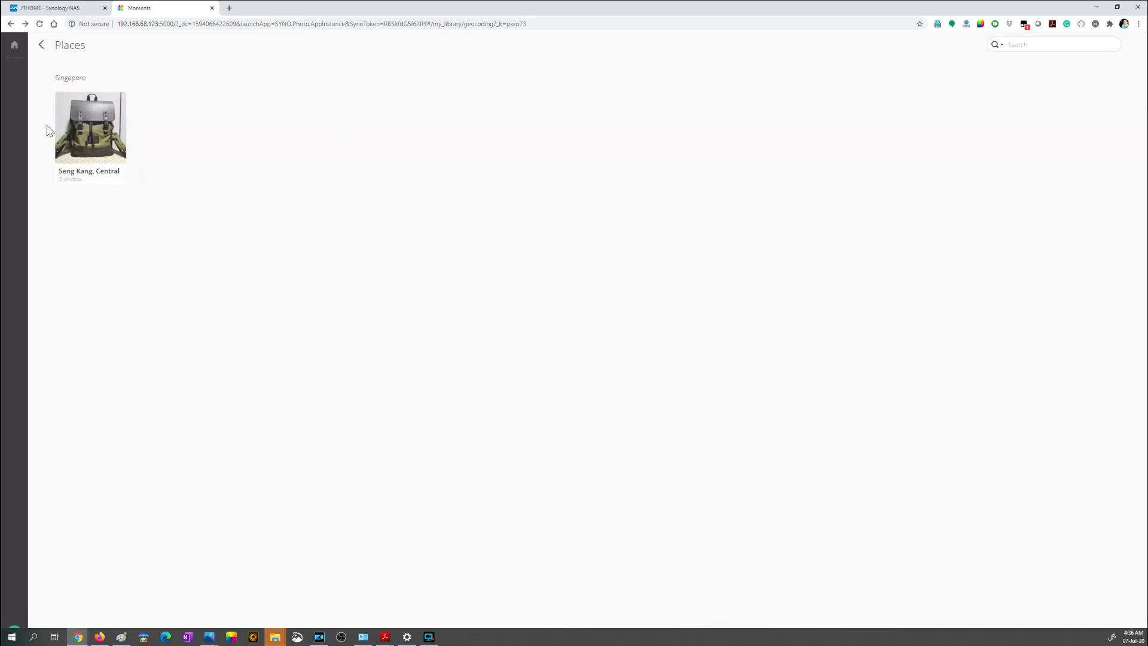
{"action": "left_click", "coordinate": [10, 25]}
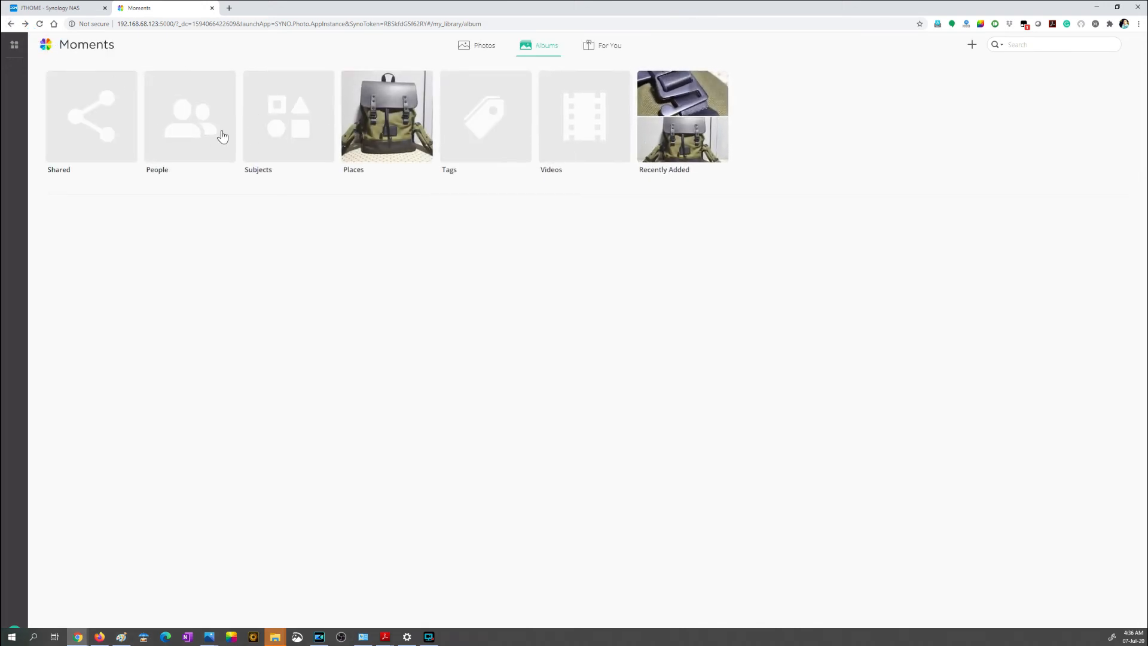
{"action": "left_click", "coordinate": [488, 50]}
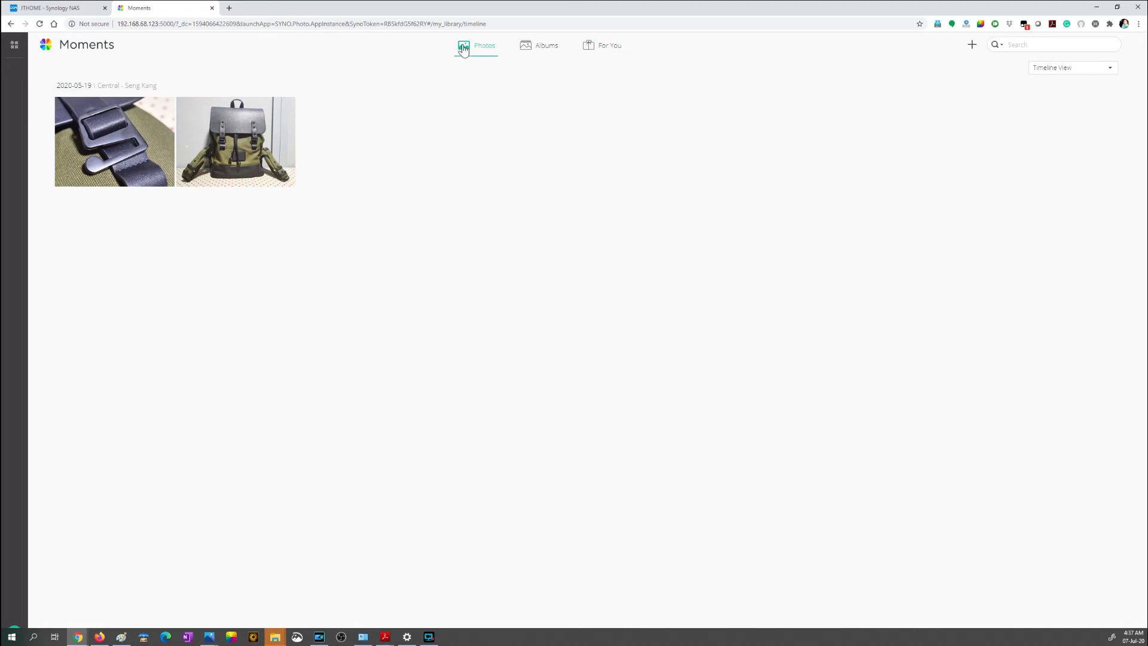
Step: Upload IMG_20200519_040750.jpg from the TechieLobang_2020 > 024_Gaston_Luga_Backpack_19May20 folder into Moments
{"action": "left_click", "coordinate": [974, 52]}
{"action": "left_click", "coordinate": [948, 67]}
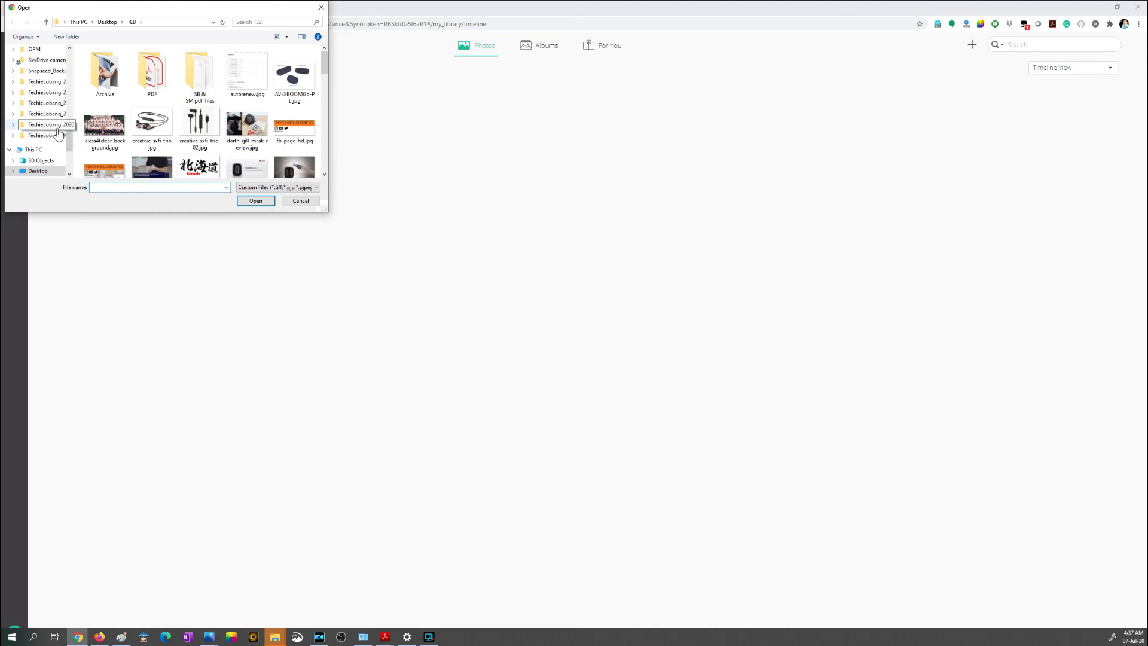
{"action": "left_click", "coordinate": [58, 127]}
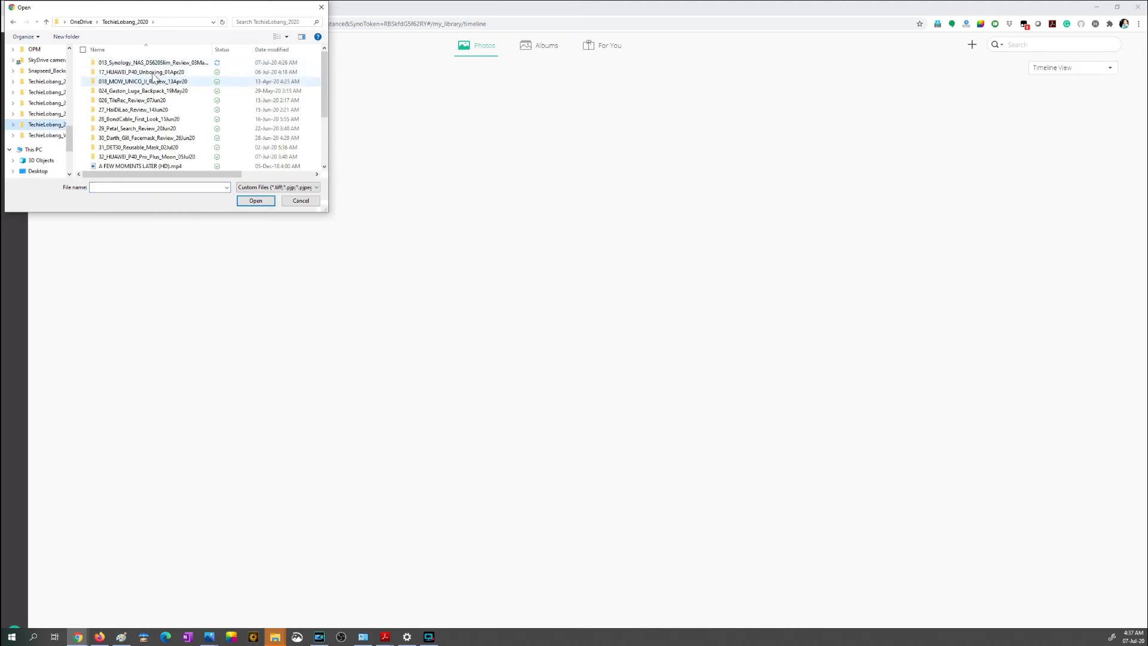
{"action": "left_click", "coordinate": [180, 91]}
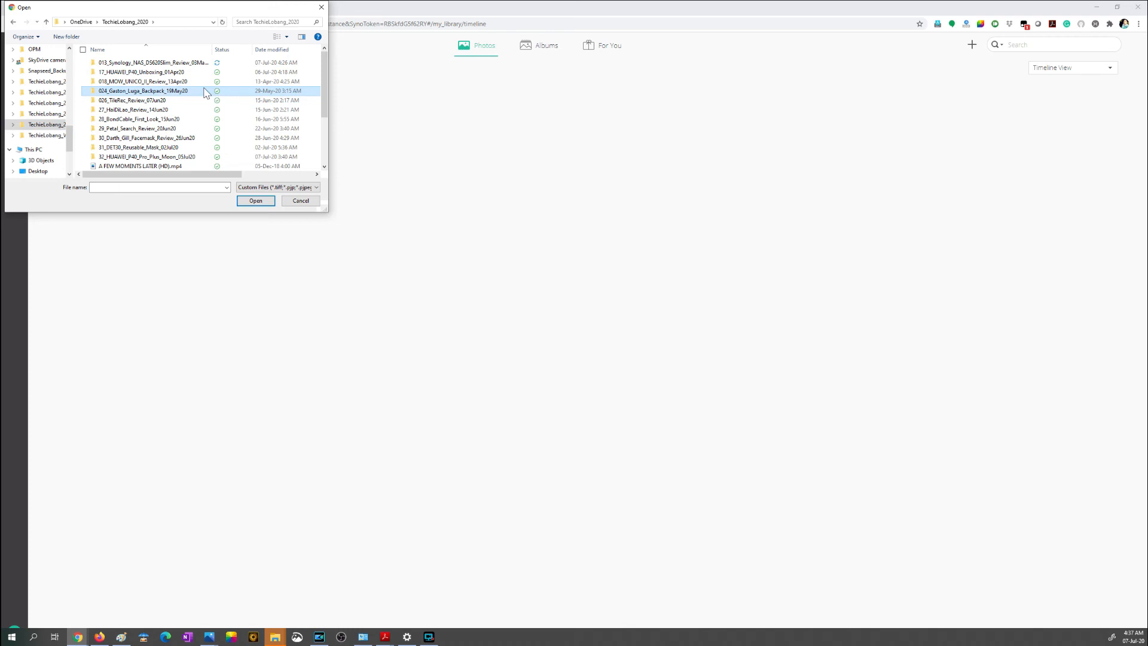
{"action": "double_click", "coordinate": [203, 91]}
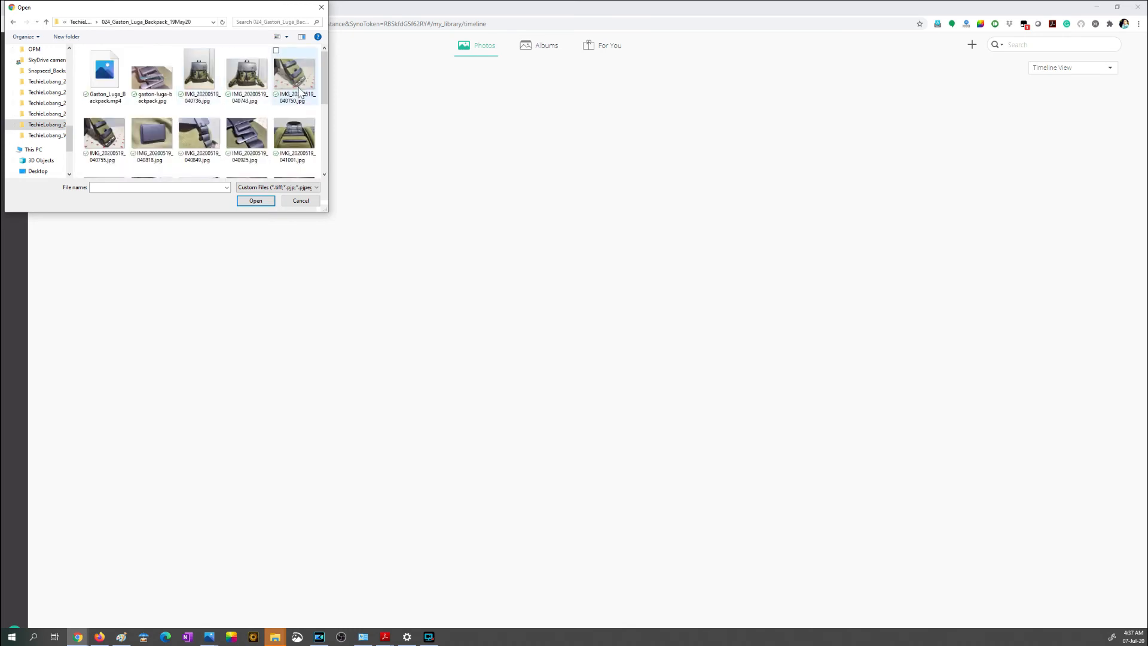
{"action": "left_click_drag", "start_coordinate": [247, 8], "coordinate": [593, 139]}
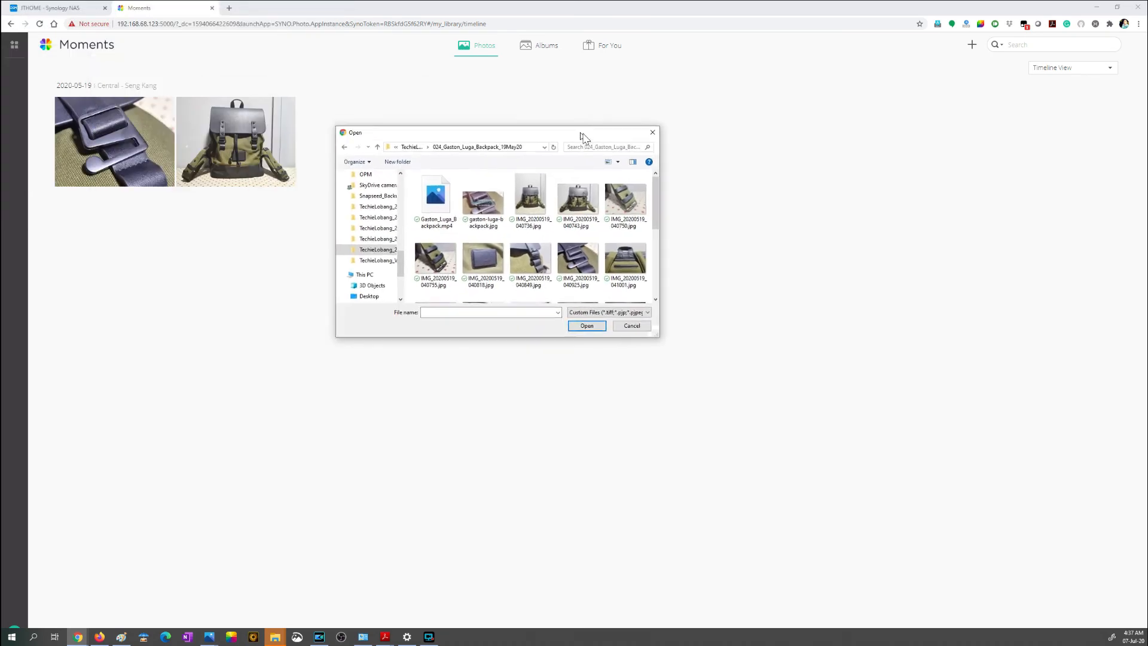
{"action": "double_click", "coordinate": [635, 208]}
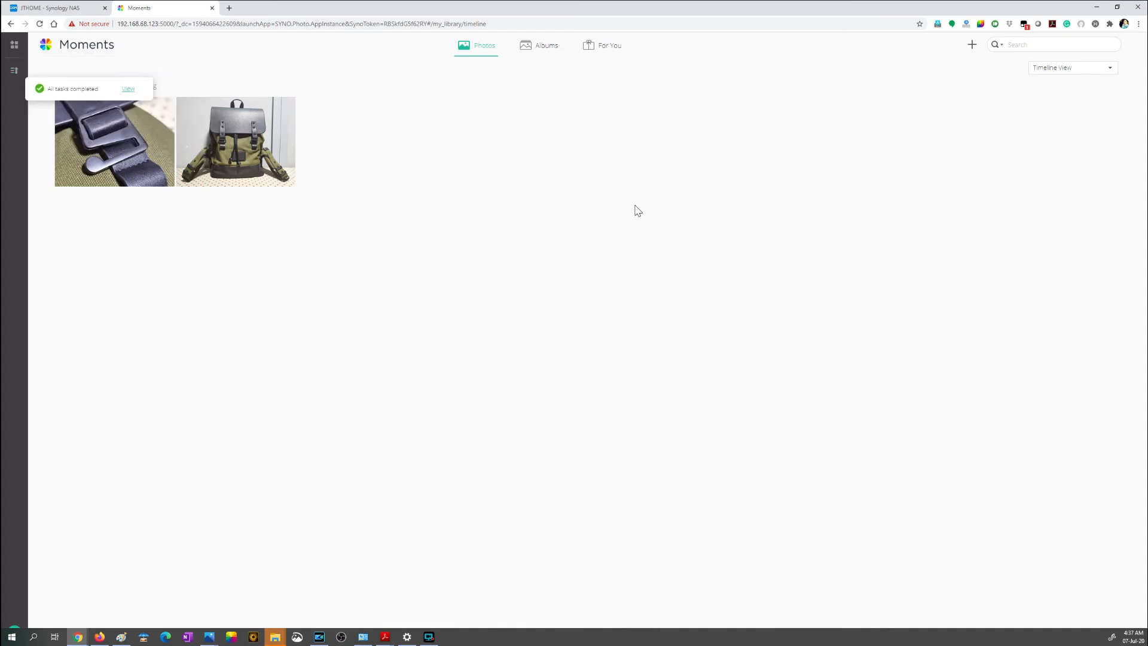
Step: Check the Albums view, then view the timeline photos one by one at full size and close the viewer
{"action": "left_click", "coordinate": [543, 52]}
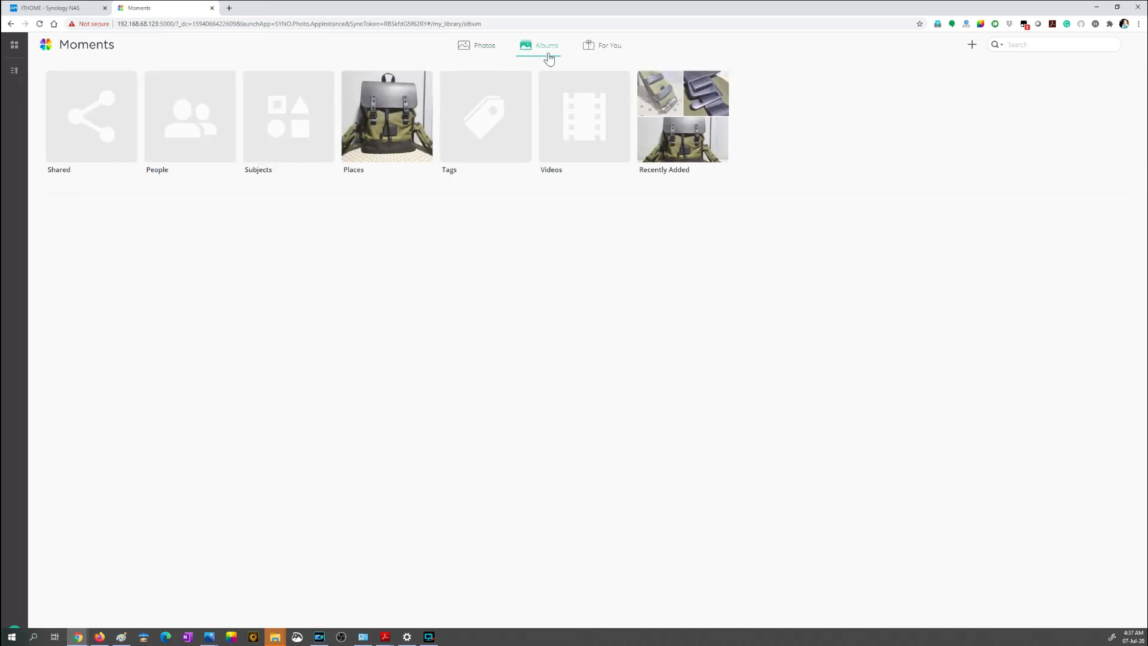
{"action": "left_click", "coordinate": [478, 53]}
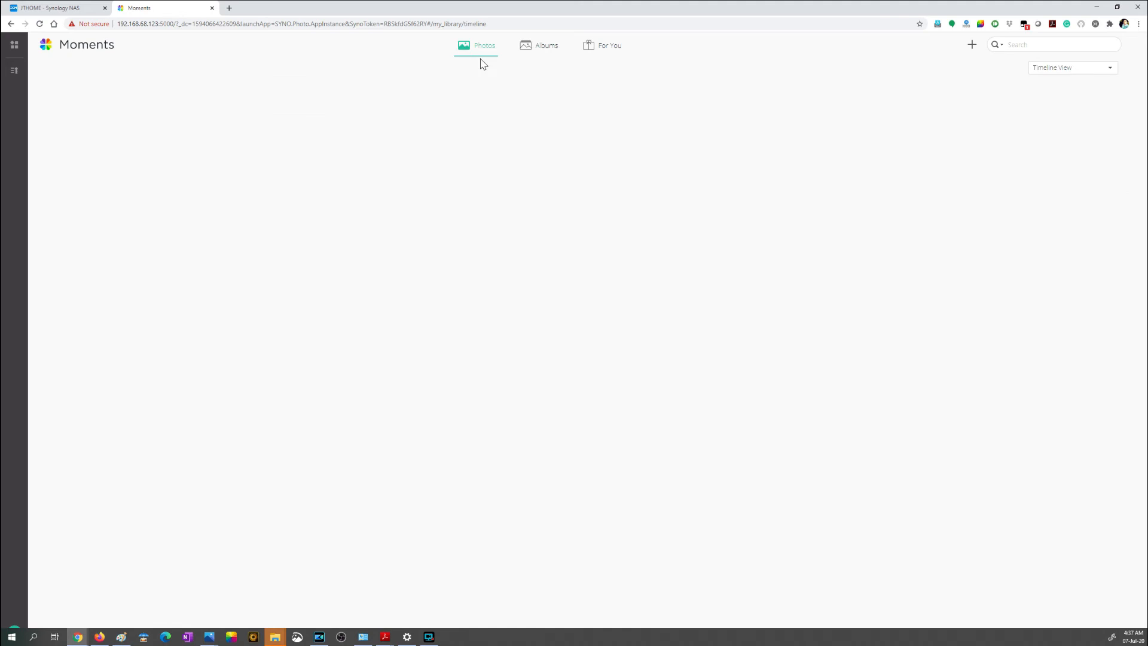
{"action": "left_click", "coordinate": [113, 165]}
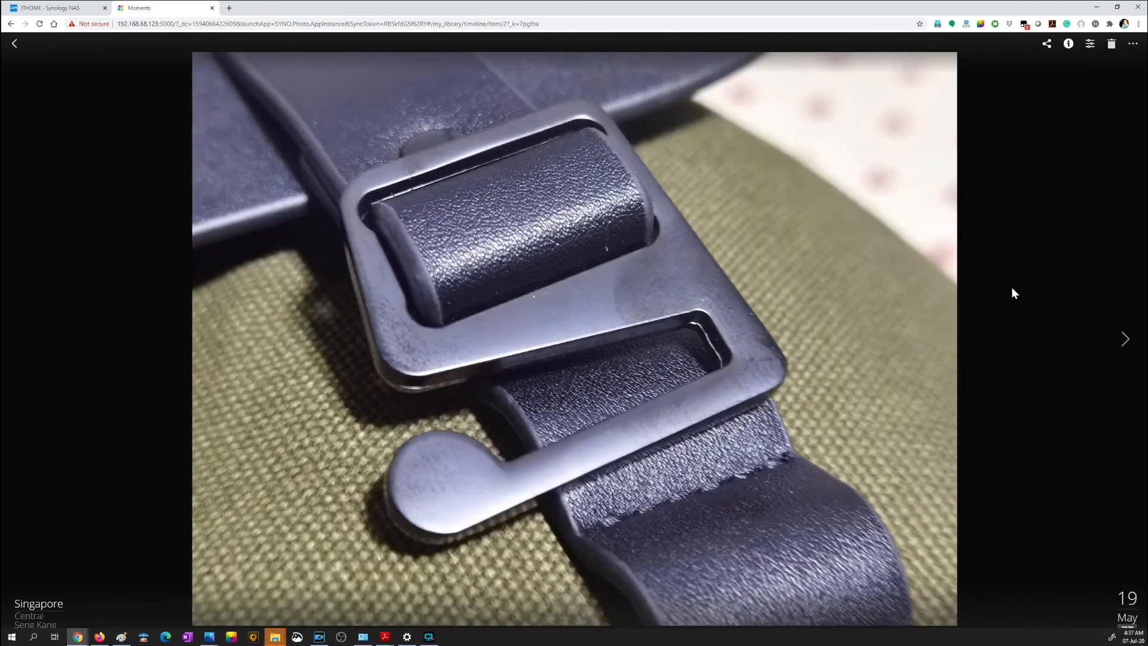
{"action": "left_click", "coordinate": [1129, 344]}
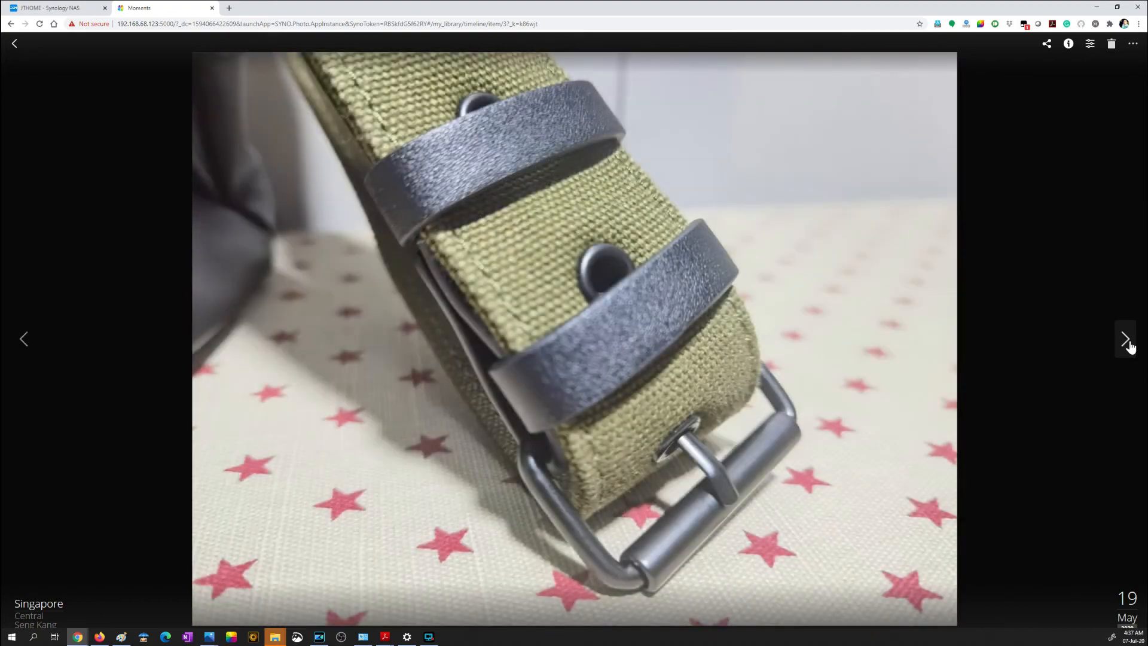
{"action": "left_click", "coordinate": [1128, 340]}
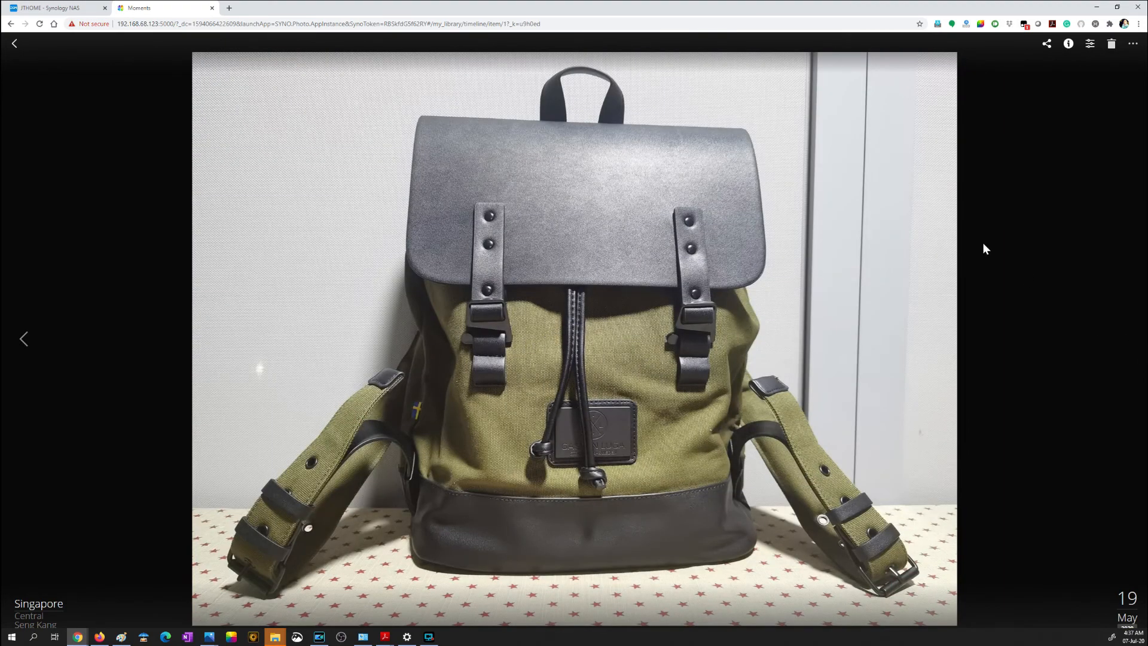
{"action": "left_click", "coordinate": [14, 43]}
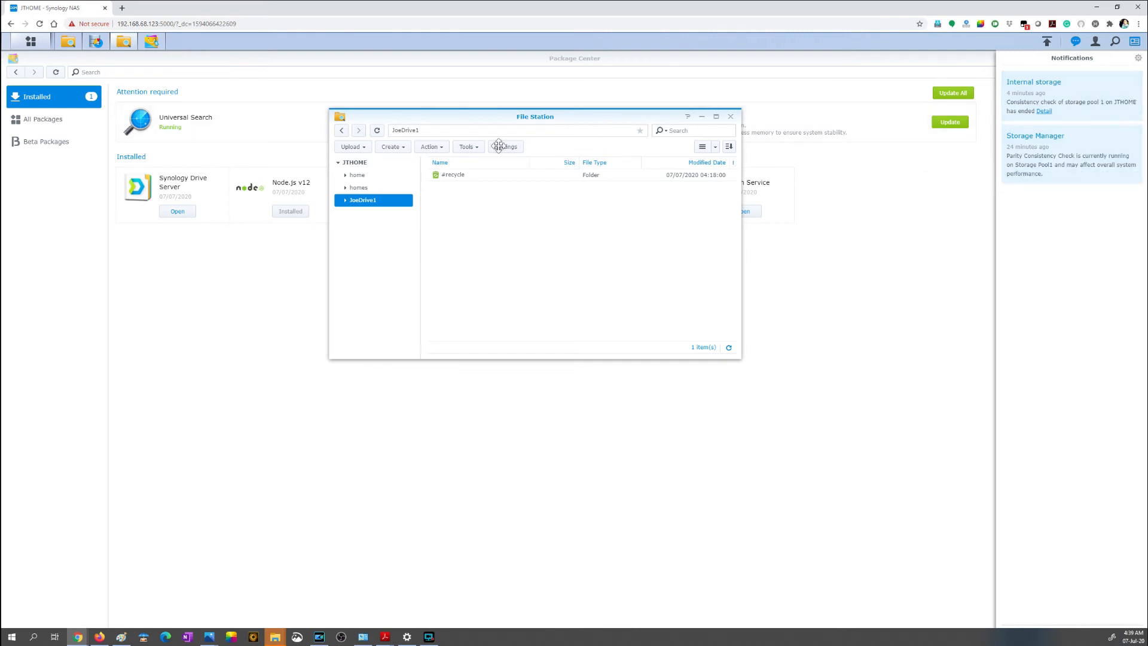
Step: Upload the 024_Gaston_Luga_Backpack_19May20 folder from the computer into the JoeDrive1 shared folder in File Station
{"action": "left_click", "coordinate": [468, 196]}
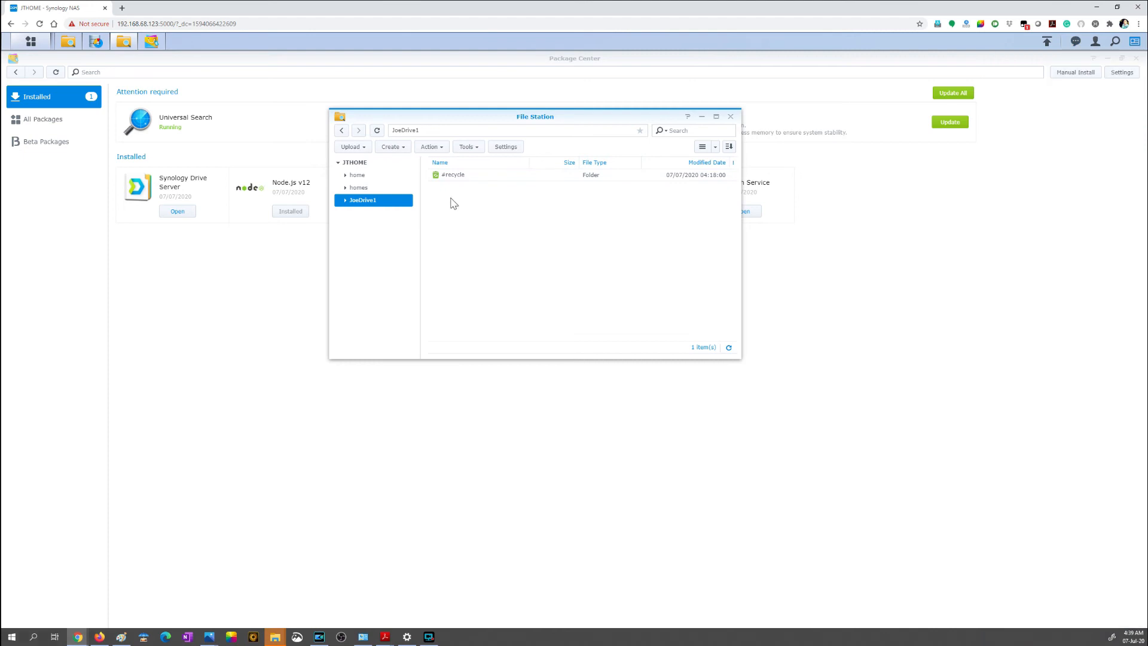
{"action": "left_click_drag", "start_coordinate": [549, 118], "coordinate": [569, 152]}
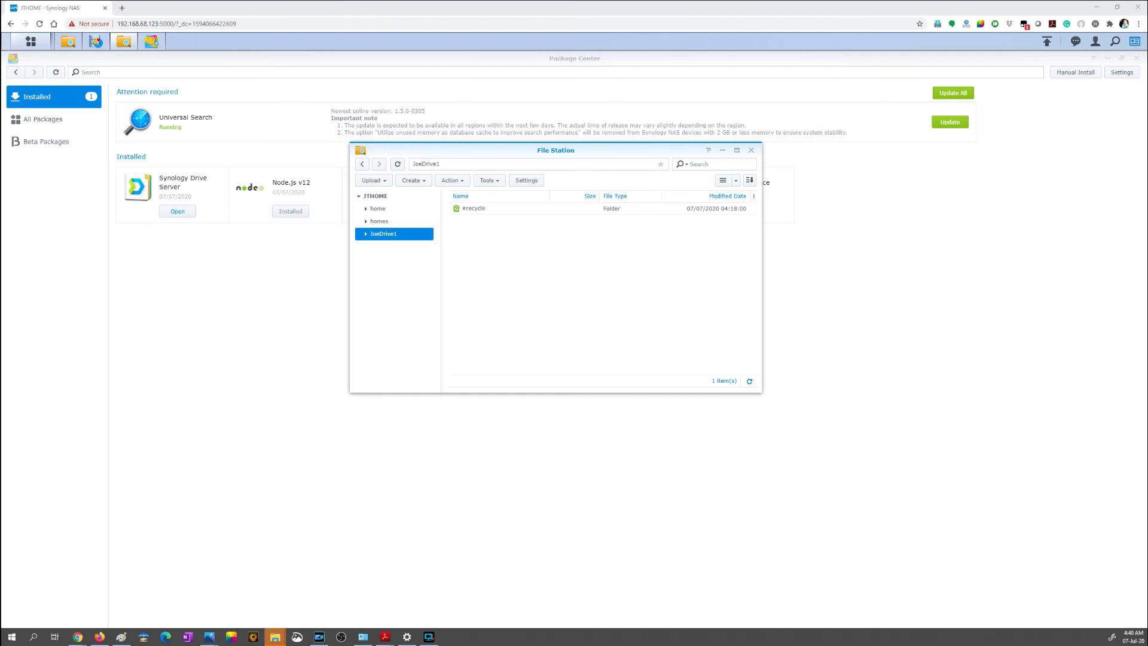
{"action": "left_click_drag", "start_coordinate": [636, 503], "coordinate": [529, 289]}
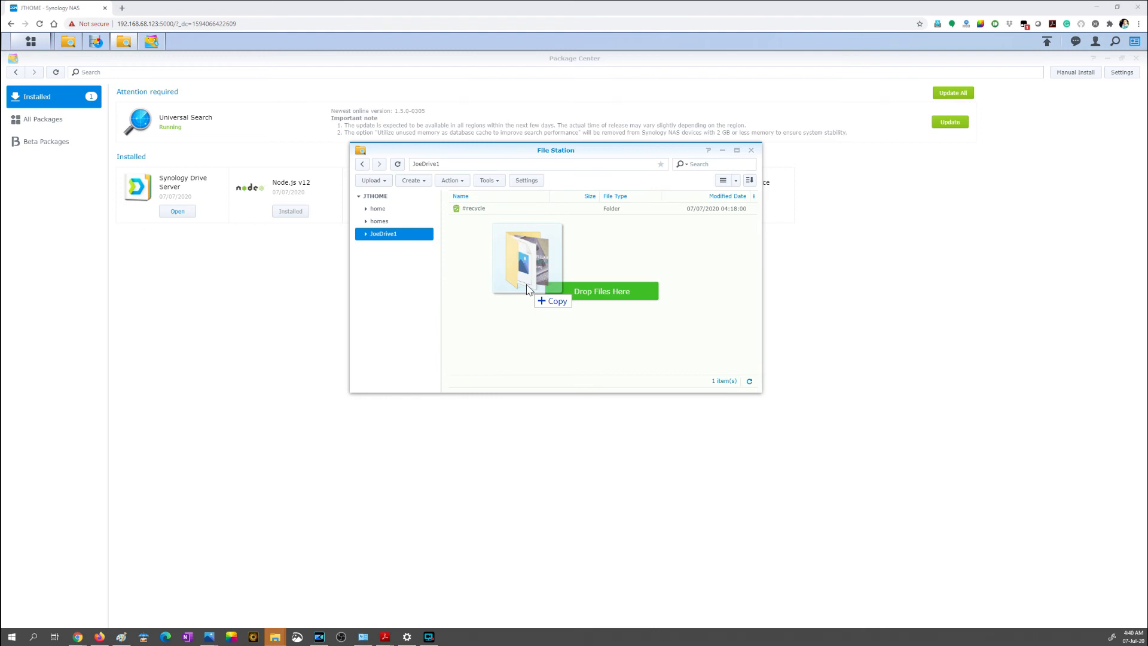
{"action": "left_click_drag", "start_coordinate": [528, 289], "coordinate": [528, 289]}
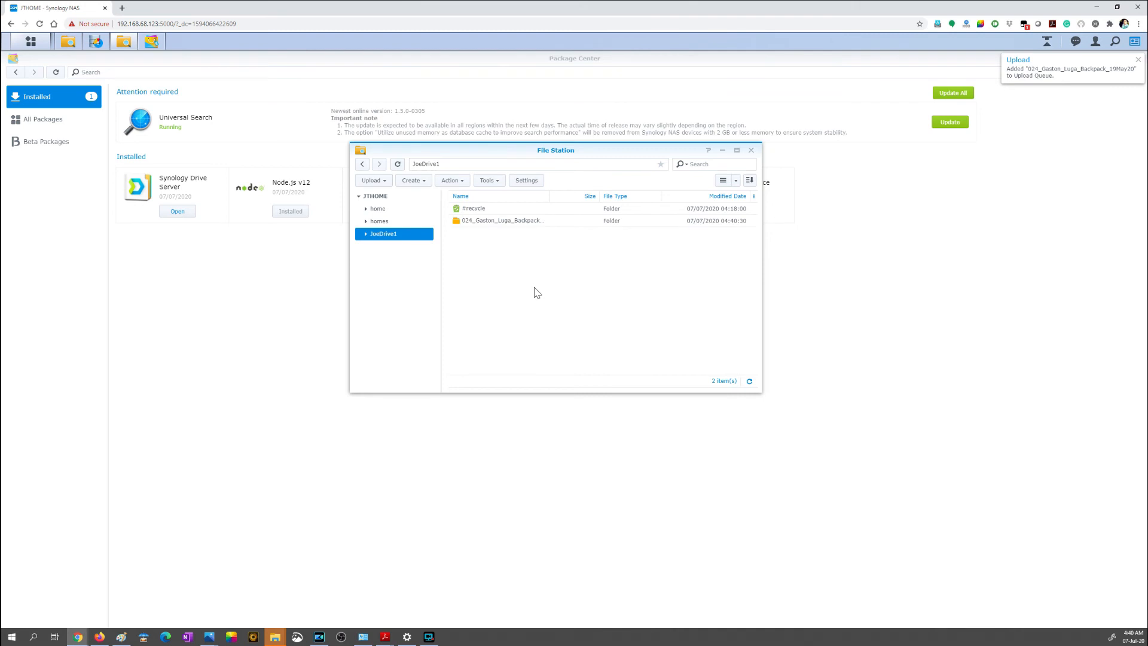
Step: Check the folder upload's progress in the upload queue and close the File Task Monitor
{"action": "left_click", "coordinate": [1048, 44]}
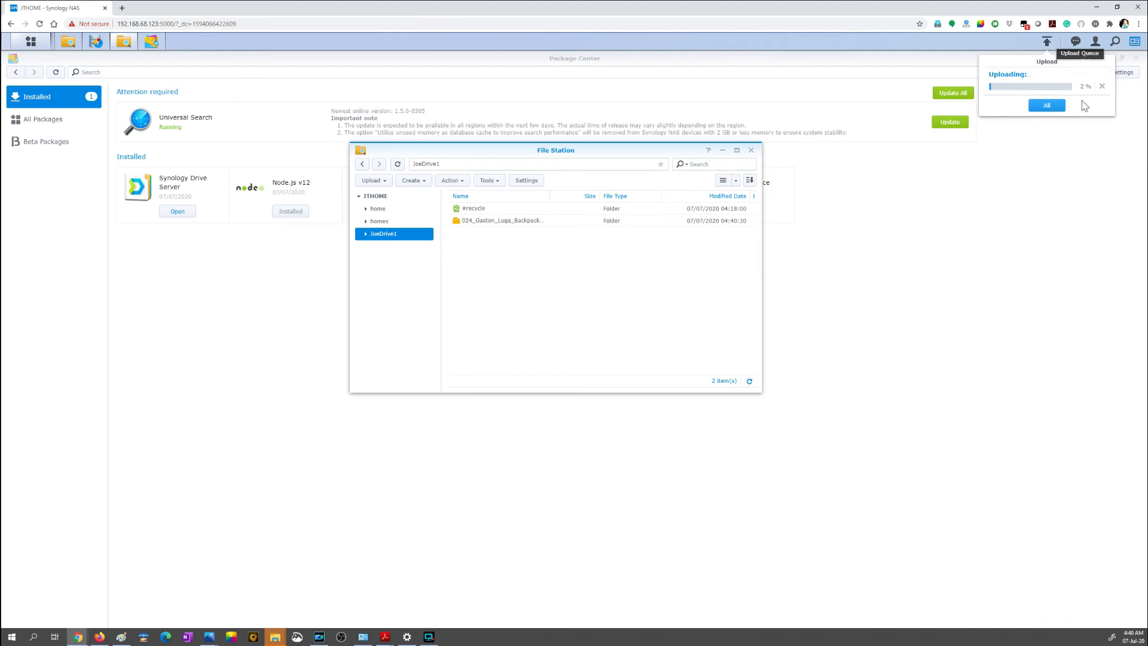
{"action": "mouse_move", "coordinate": [1079, 98]}
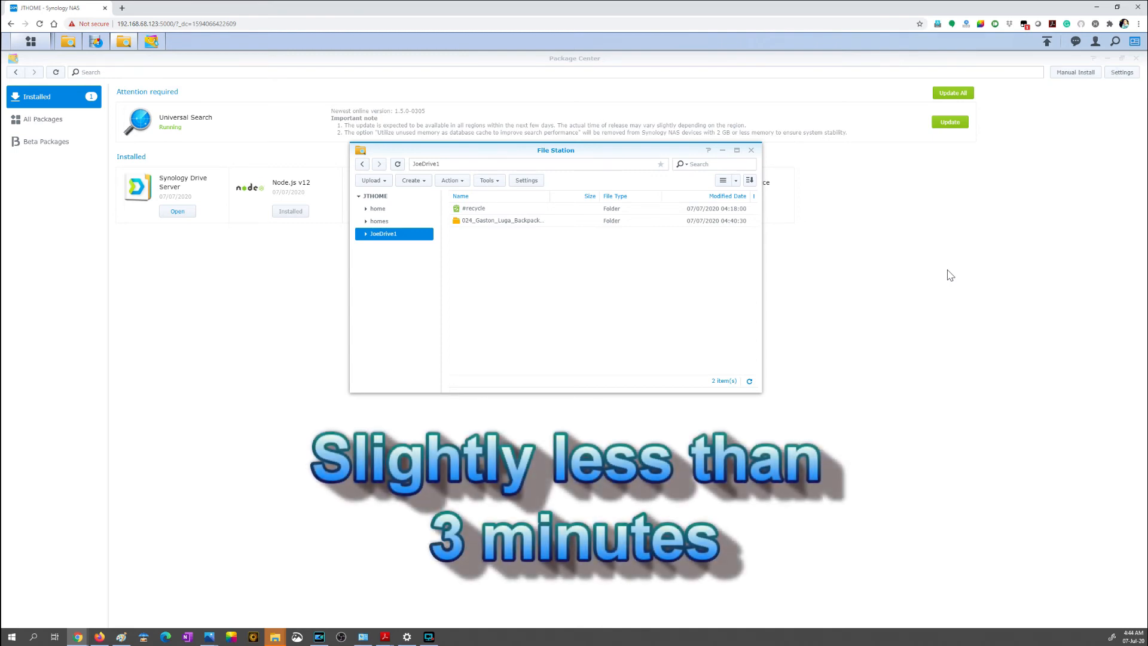
{"action": "left_click", "coordinate": [1047, 41]}
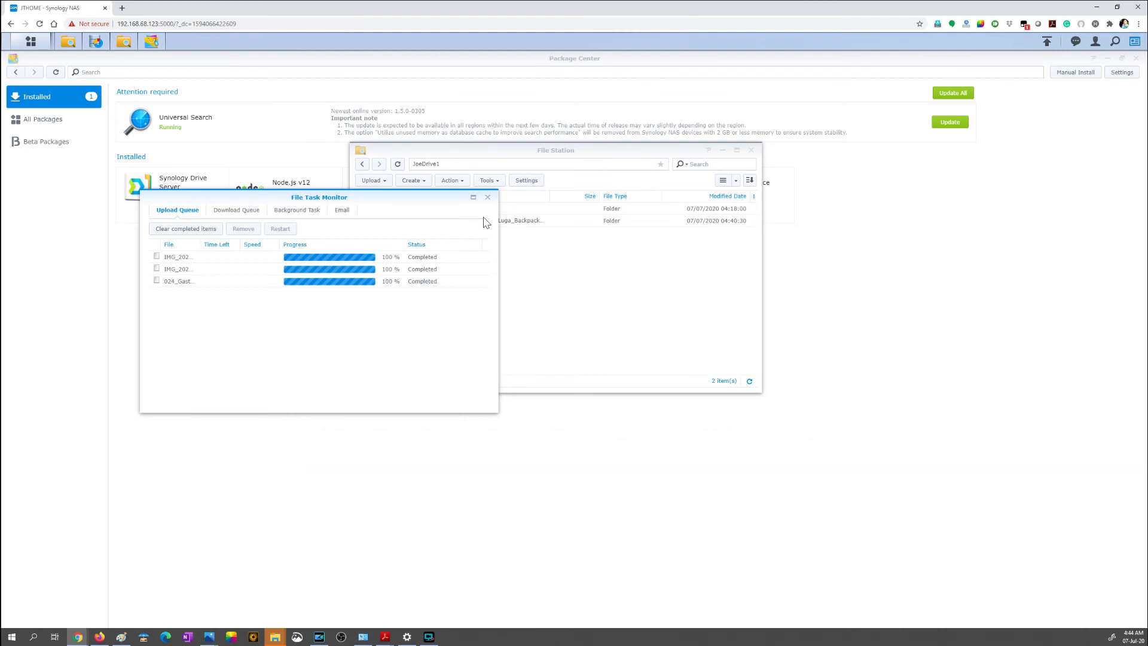
{"action": "left_click", "coordinate": [488, 198]}
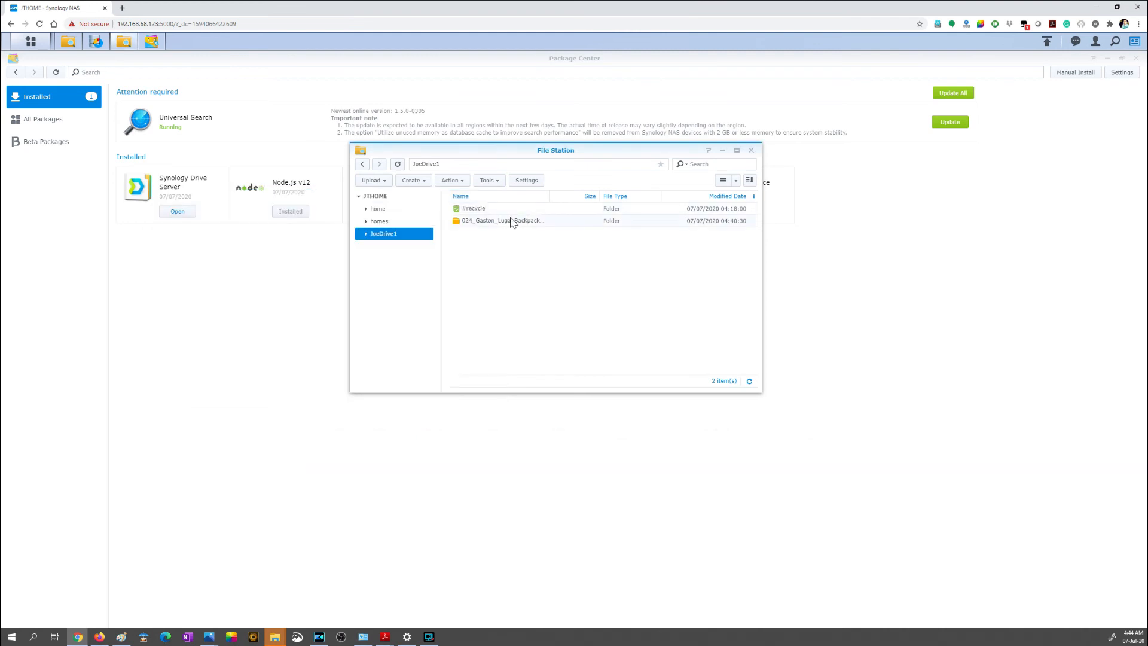
Step: Open the uploaded 024_Gaston_Luga_Backpack_19May20 folder in a maximized File Station window and show its files as medium icons
{"action": "double_click", "coordinate": [511, 221]}
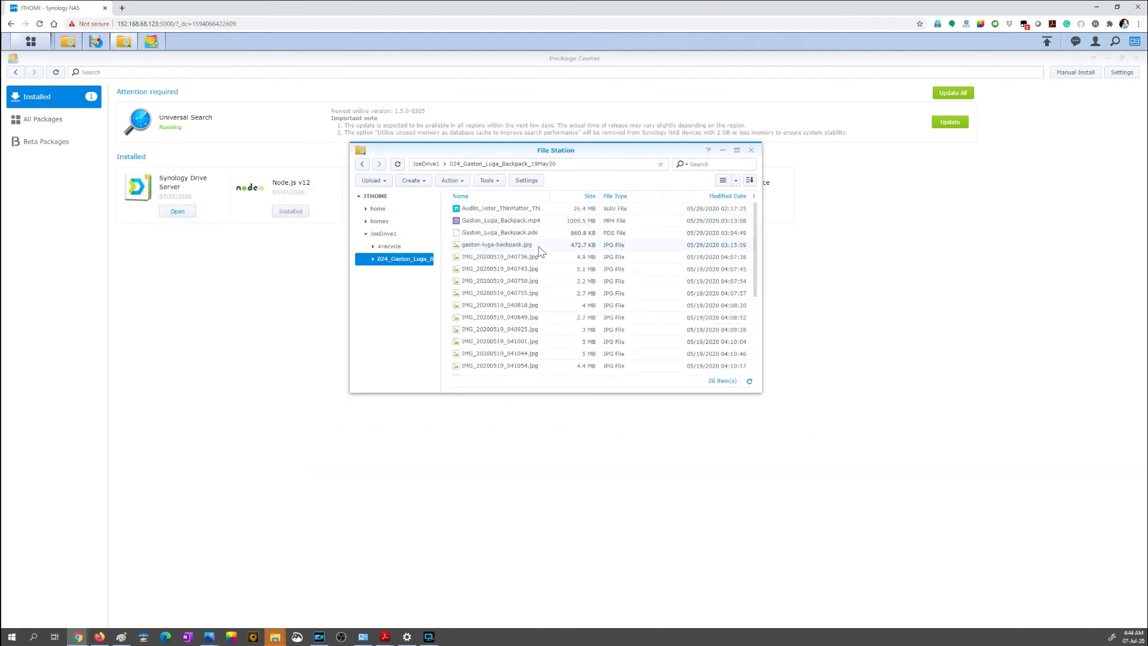
{"action": "left_click", "coordinate": [736, 150]}
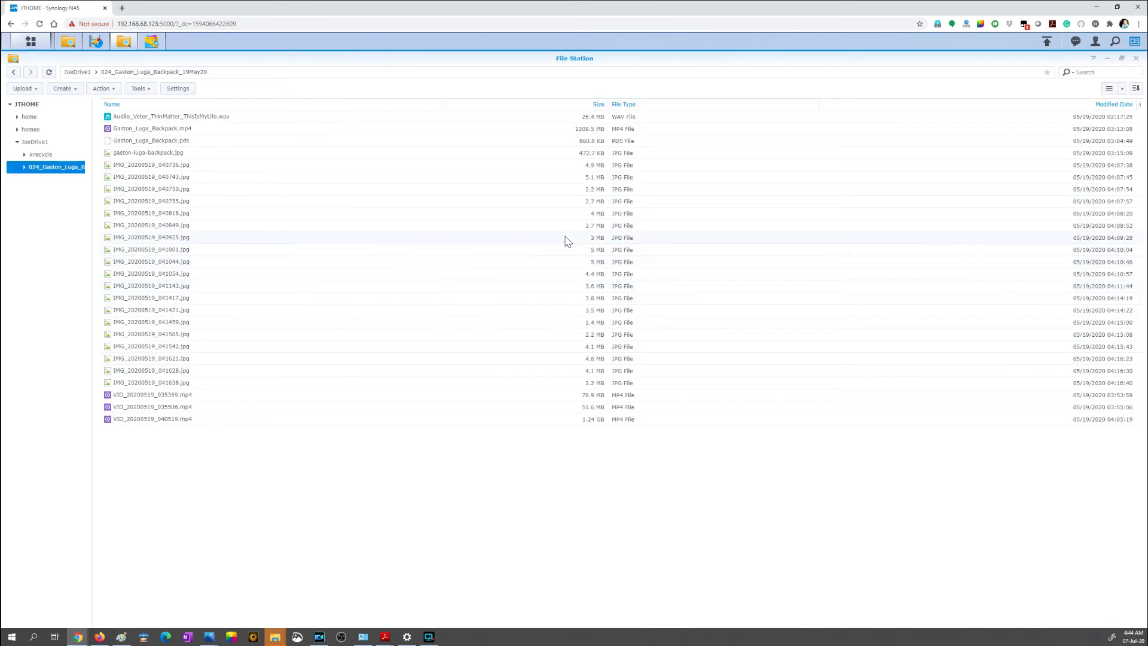
{"action": "right_click", "coordinate": [545, 429]}
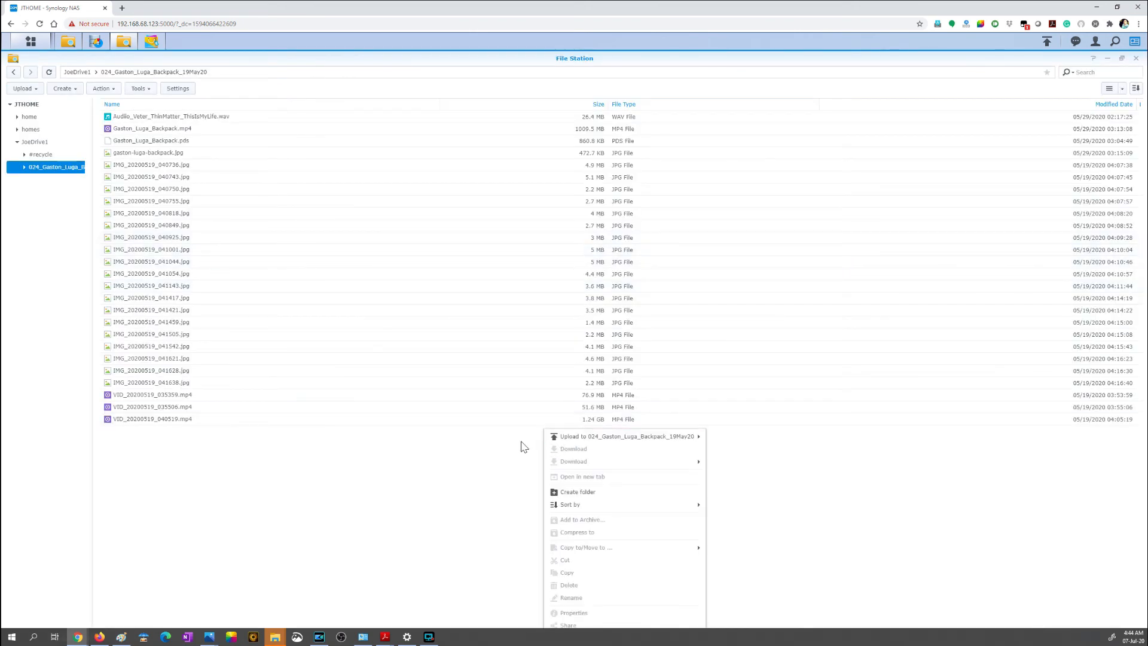
{"action": "left_click", "coordinate": [485, 448]}
{"action": "left_click", "coordinate": [1123, 90]}
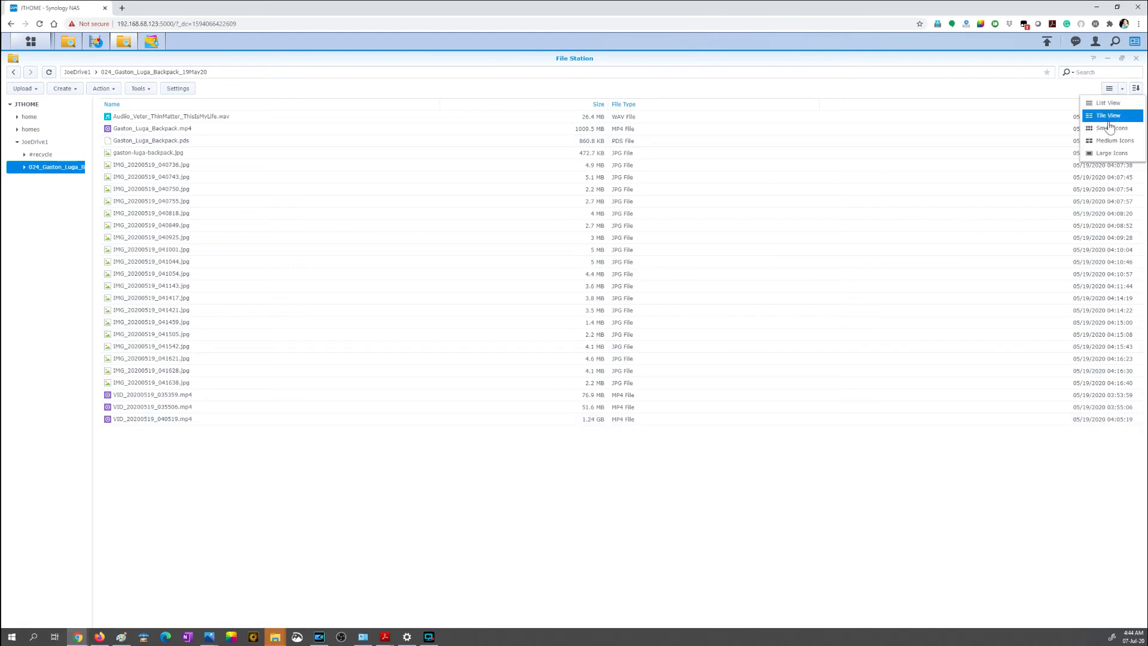
{"action": "left_click", "coordinate": [1112, 140]}
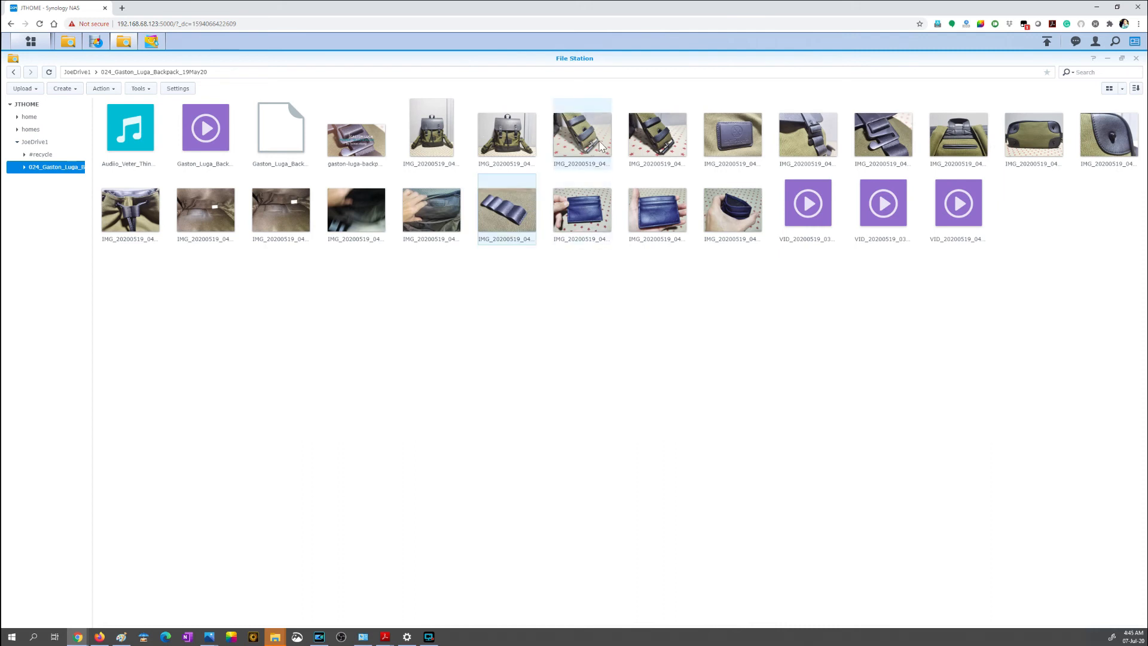
Step: Open IMG_20200519_040750.jpg in a maximized photo viewer and page forward through the following backpack photos
{"action": "double_click", "coordinate": [602, 144]}
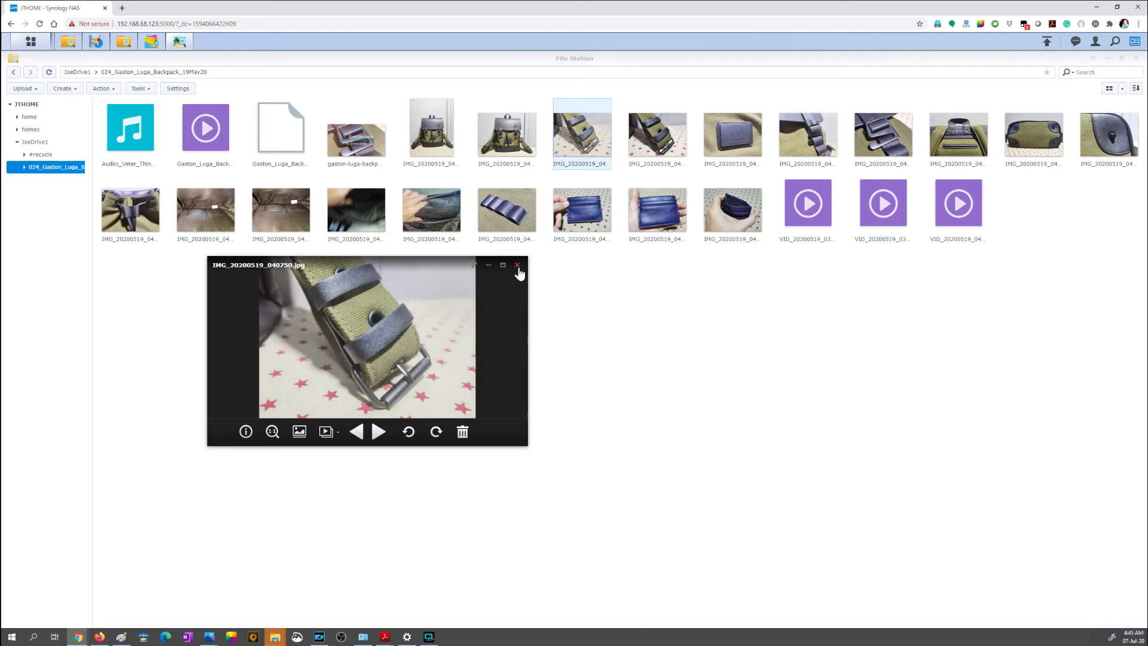
{"action": "left_click", "coordinate": [503, 265]}
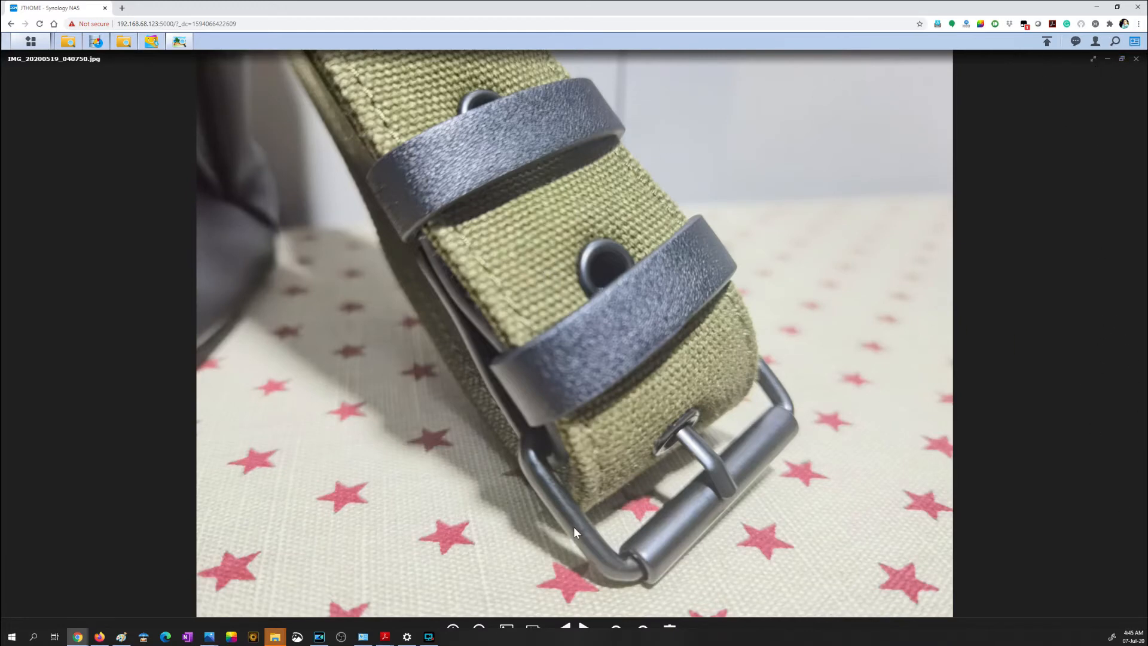
{"action": "left_click", "coordinate": [584, 626]}
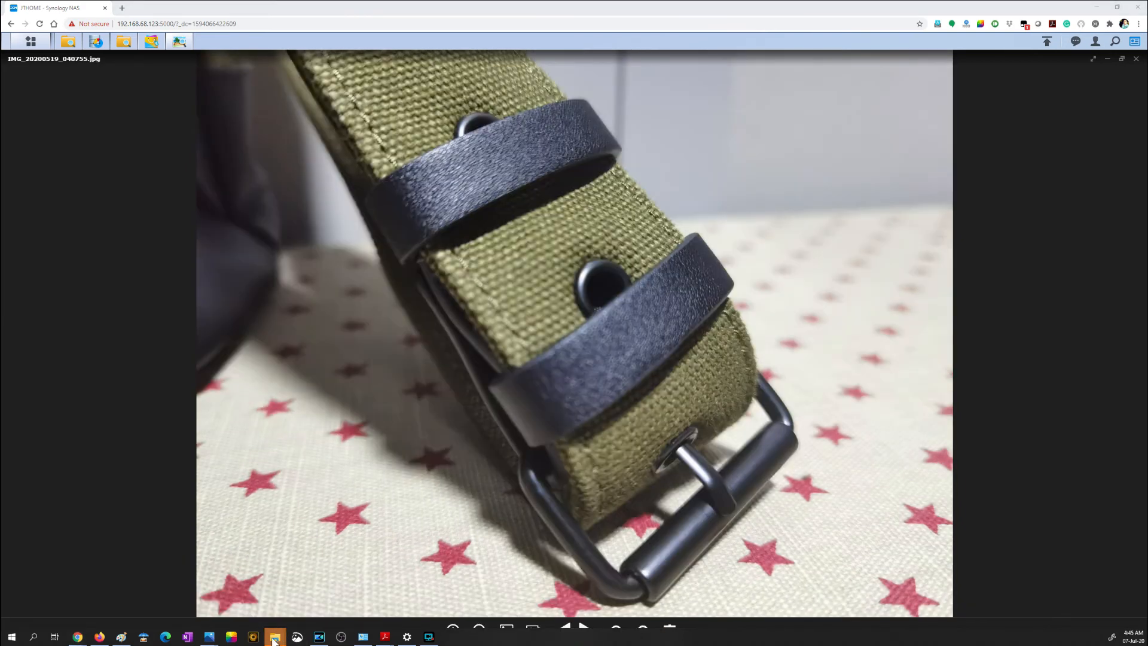
{"action": "right_click", "coordinate": [275, 636]}
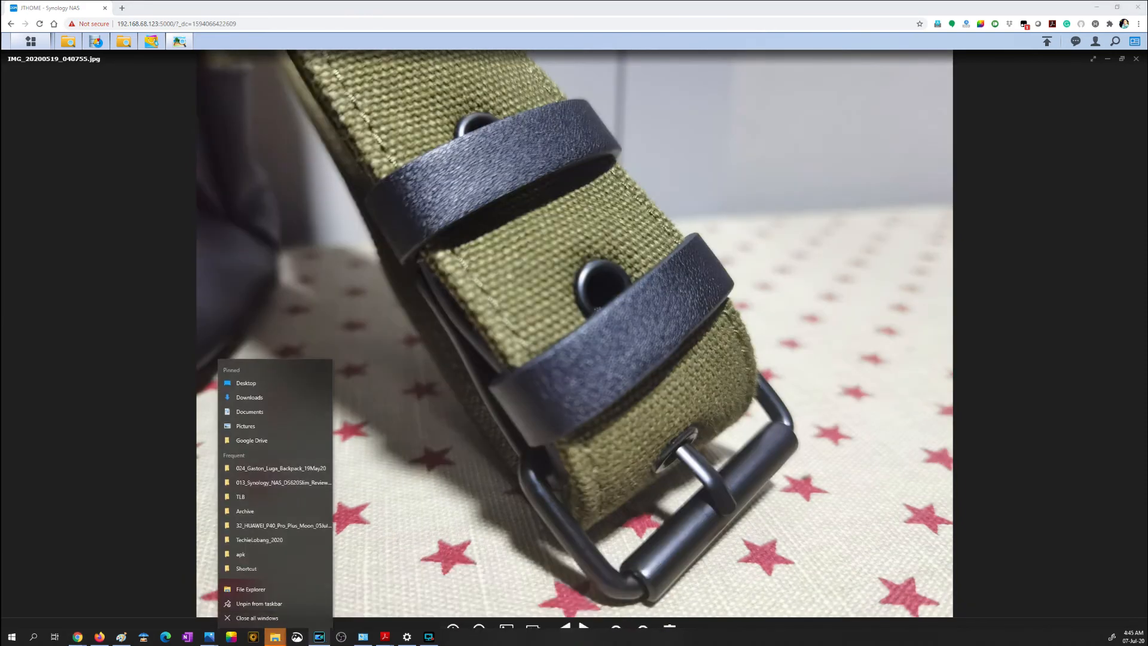
{"action": "key", "text": "Escape"}
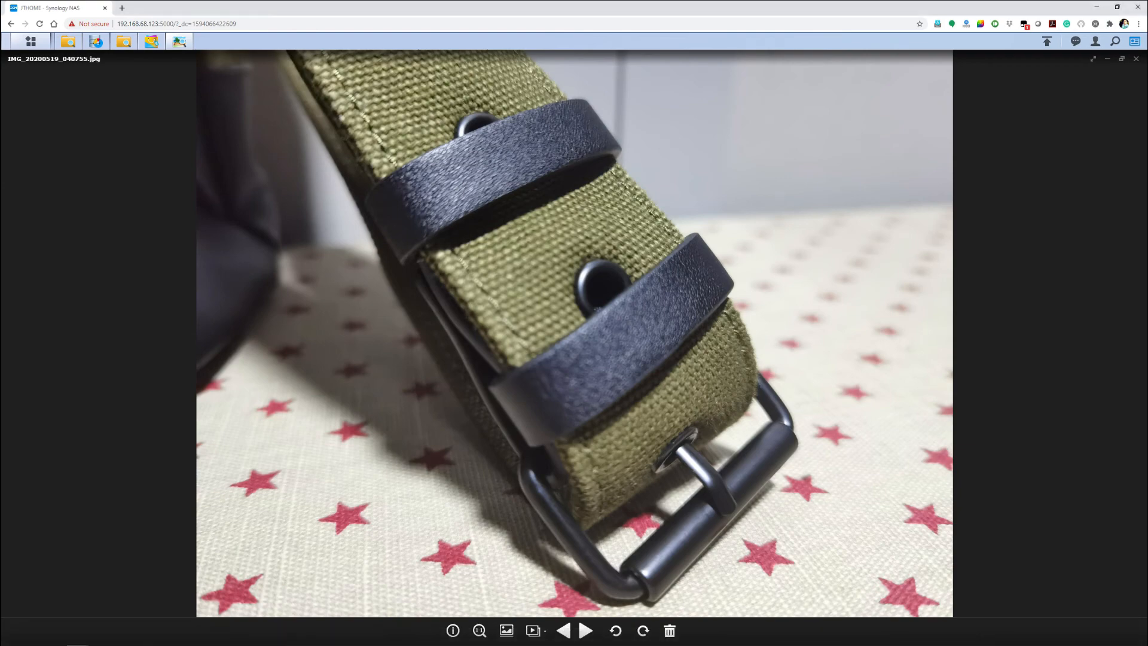
{"action": "left_click", "coordinate": [586, 631]}
{"action": "left_click", "coordinate": [586, 631]}
{"action": "left_click", "coordinate": [585, 631]}
{"action": "left_click", "coordinate": [585, 631]}
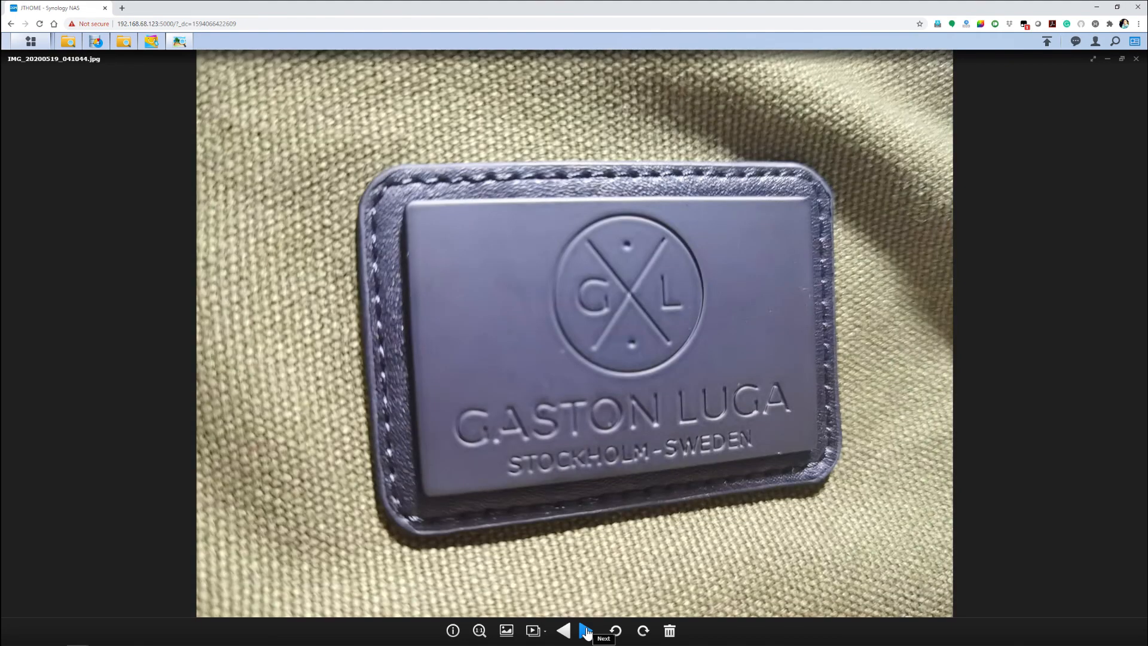
{"action": "left_click", "coordinate": [586, 631]}
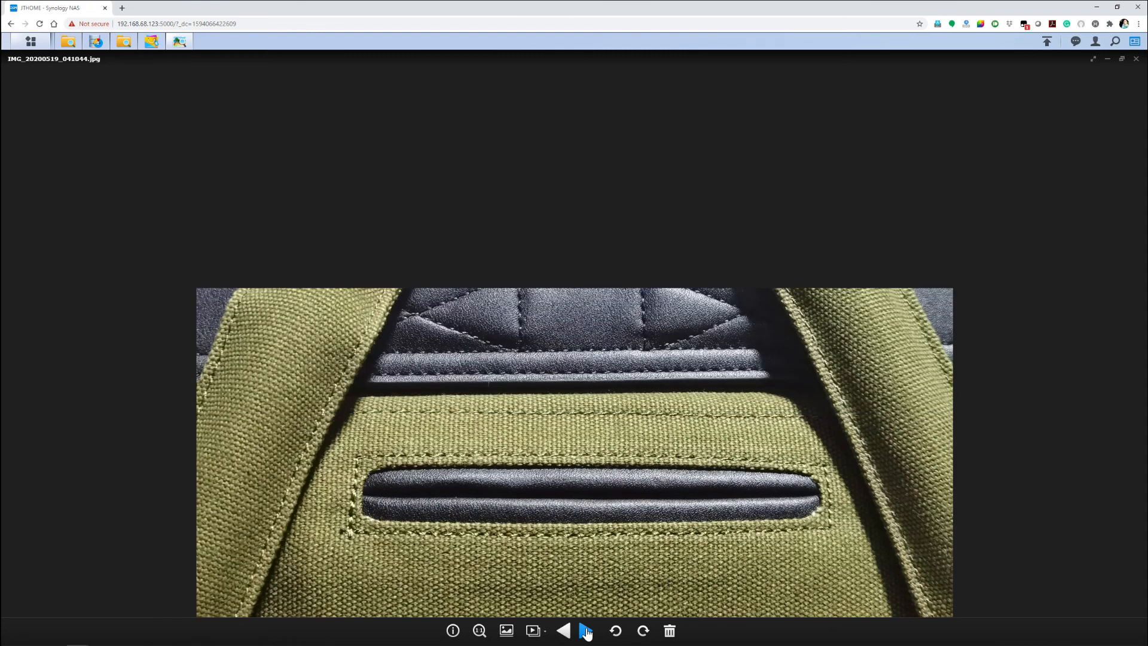
{"action": "left_click", "coordinate": [586, 630]}
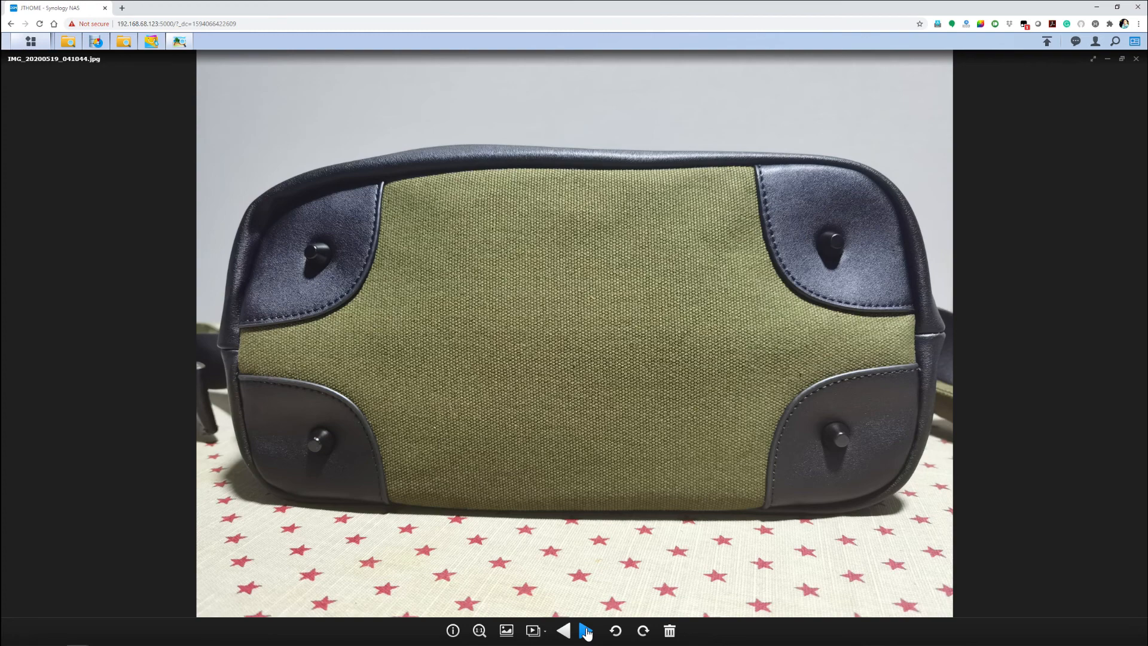
{"action": "left_click", "coordinate": [586, 632]}
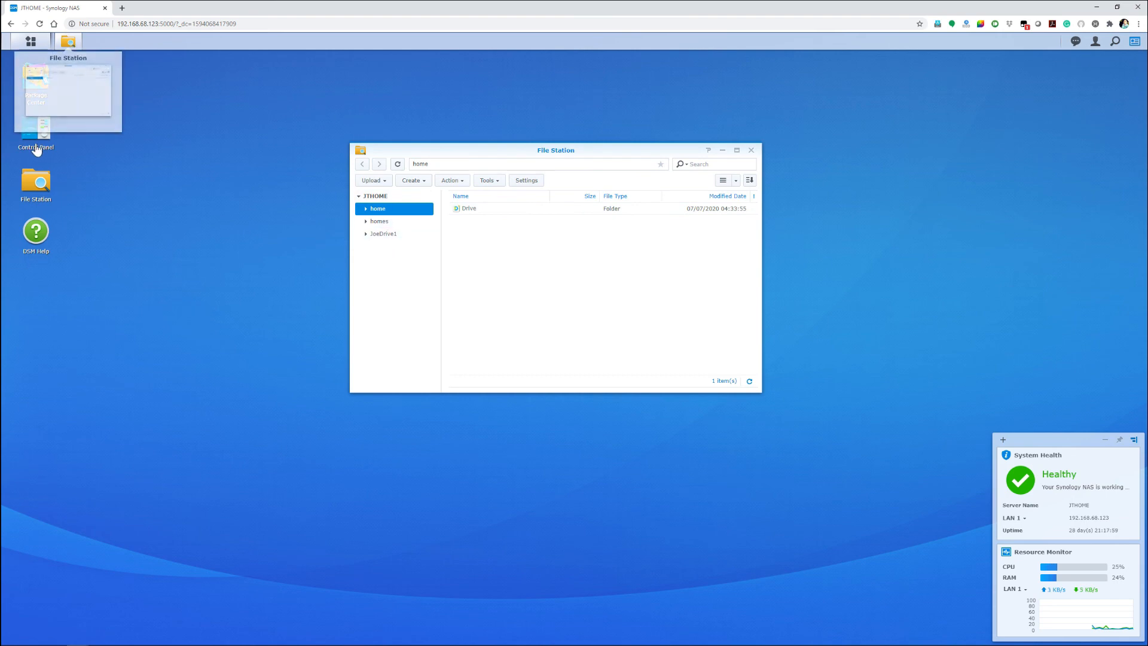
{"action": "left_click", "coordinate": [36, 129]}
{"action": "mouse_move", "coordinate": [93, 44]}
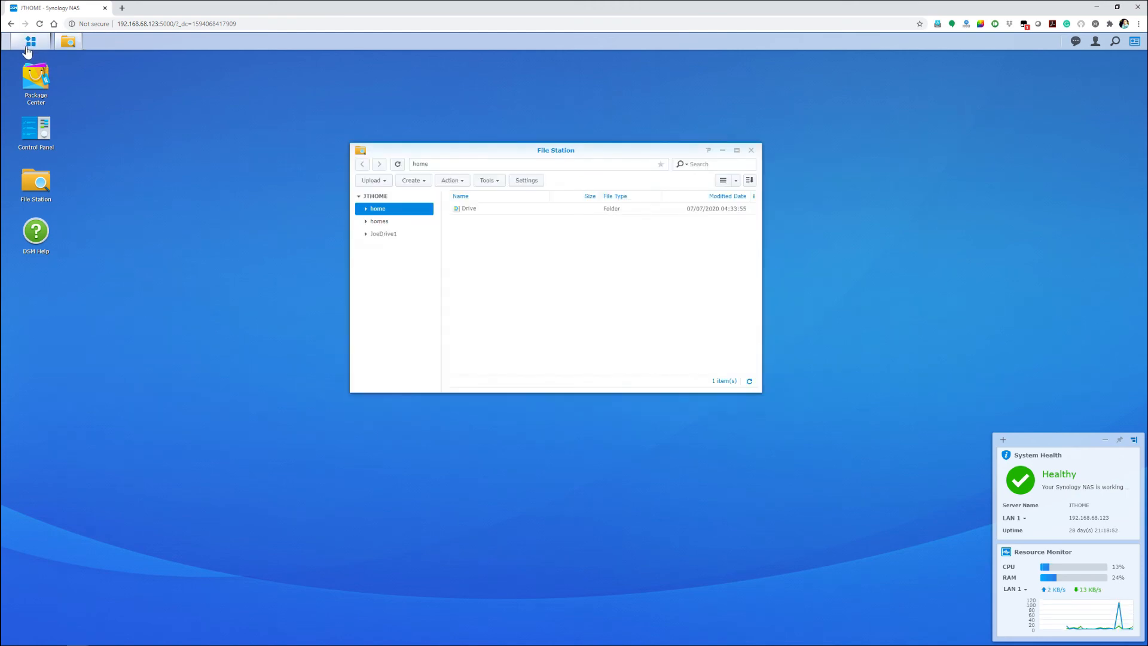
Step: Open Moments and look through its For You and Albums pages before returning to the photo timeline
{"action": "left_click", "coordinate": [28, 43]}
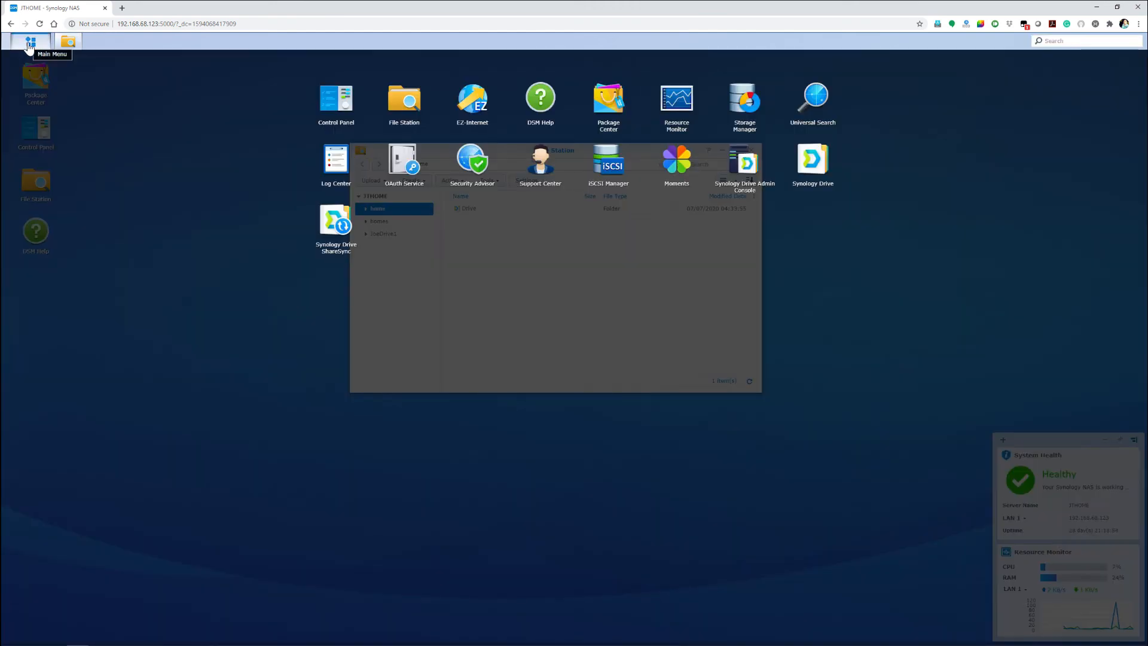
{"action": "left_click", "coordinate": [28, 43]}
{"action": "left_click", "coordinate": [28, 43]}
{"action": "left_click", "coordinate": [677, 165]}
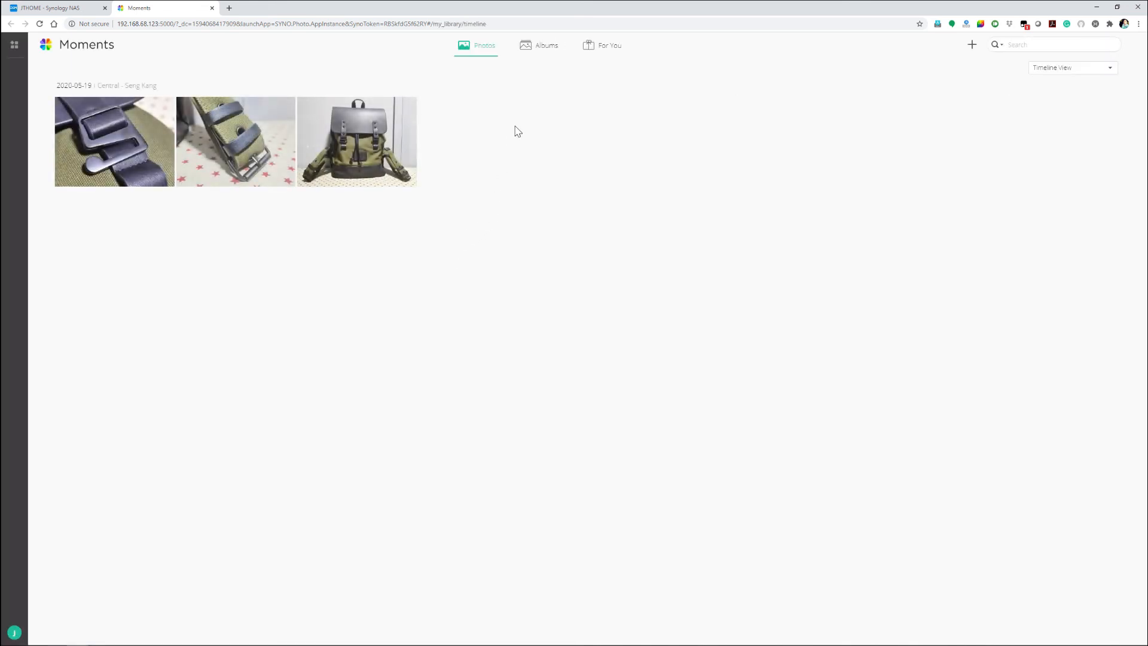
{"action": "left_click", "coordinate": [609, 49]}
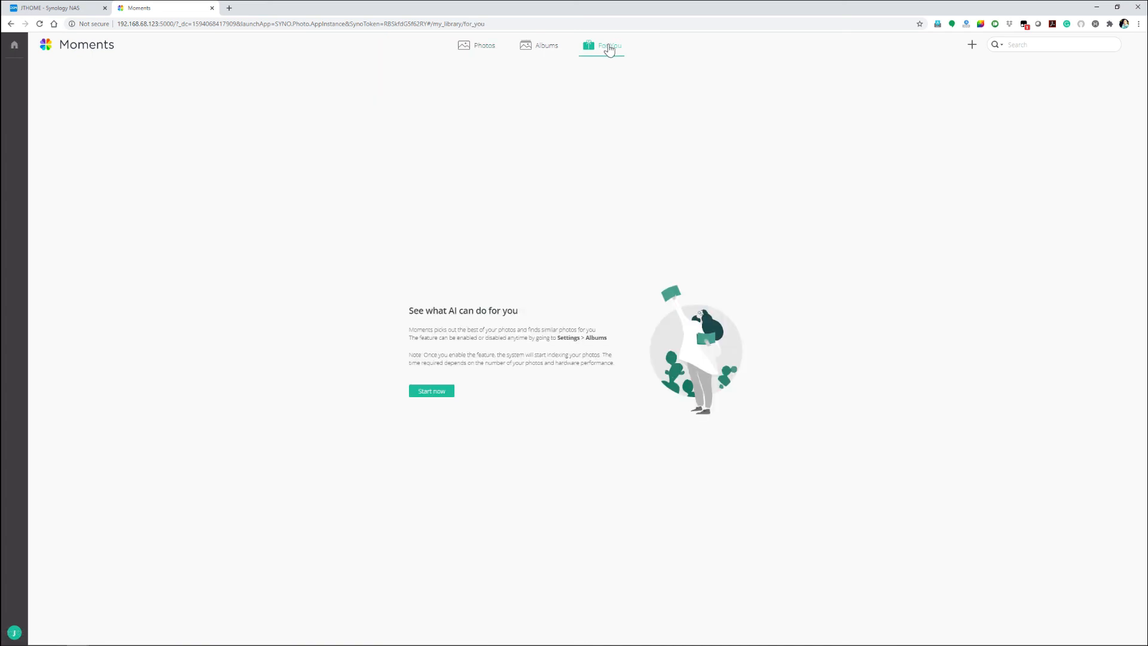
{"action": "left_click", "coordinate": [544, 50]}
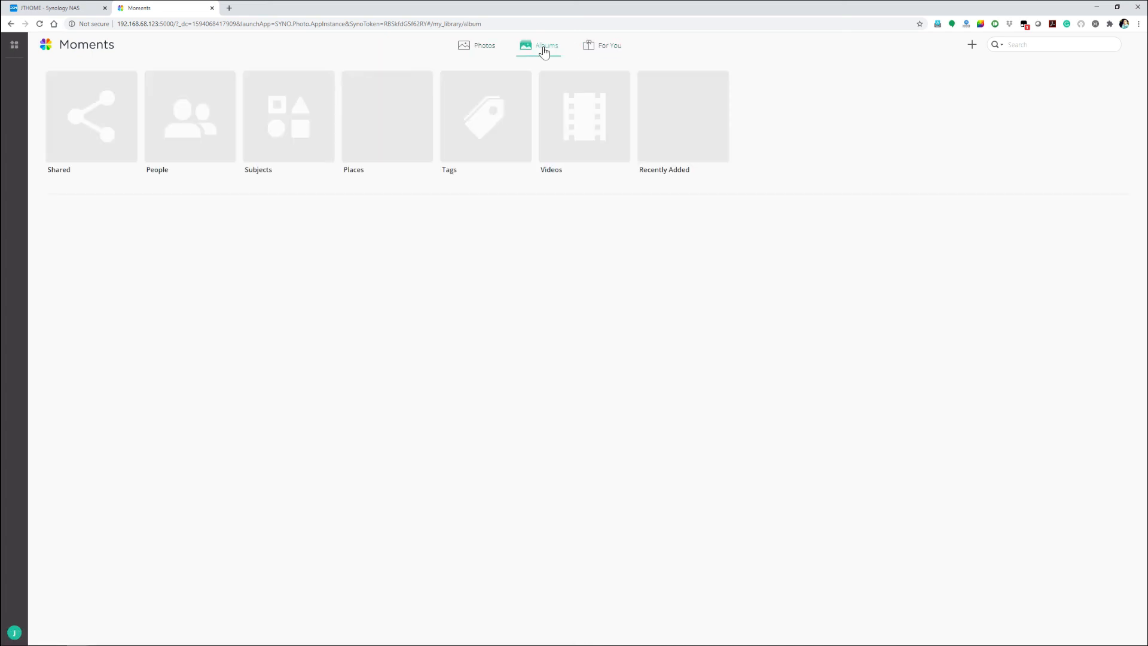
{"action": "left_click", "coordinate": [475, 50]}
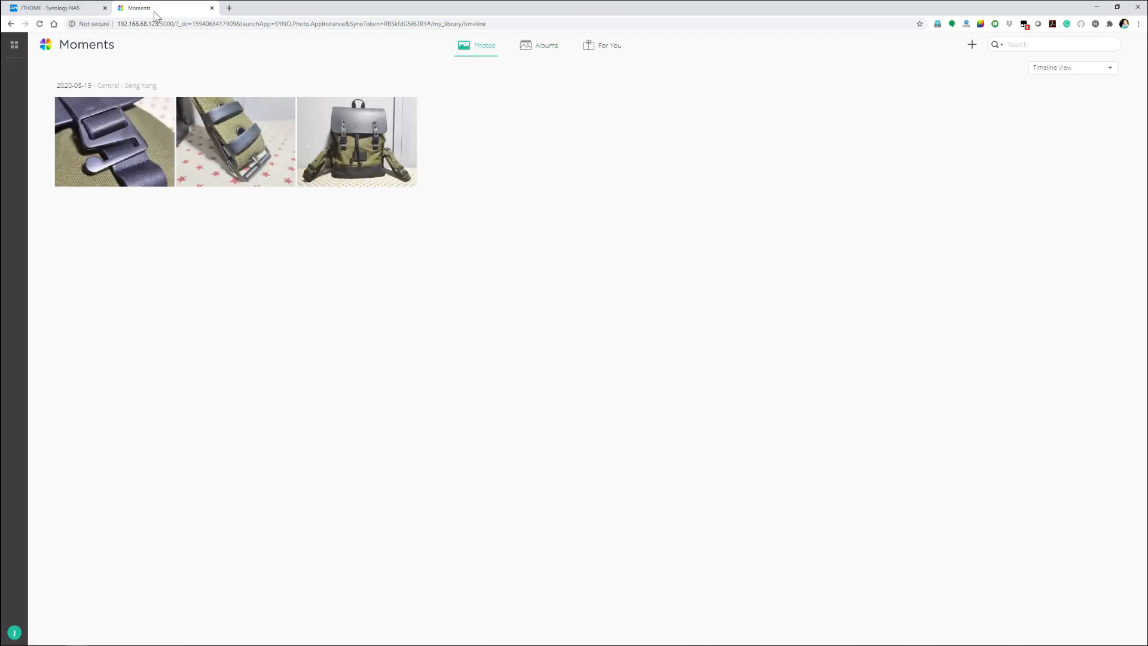
Step: Close Moments, leave the application overview and close the File Station window
{"action": "left_click", "coordinate": [211, 7]}
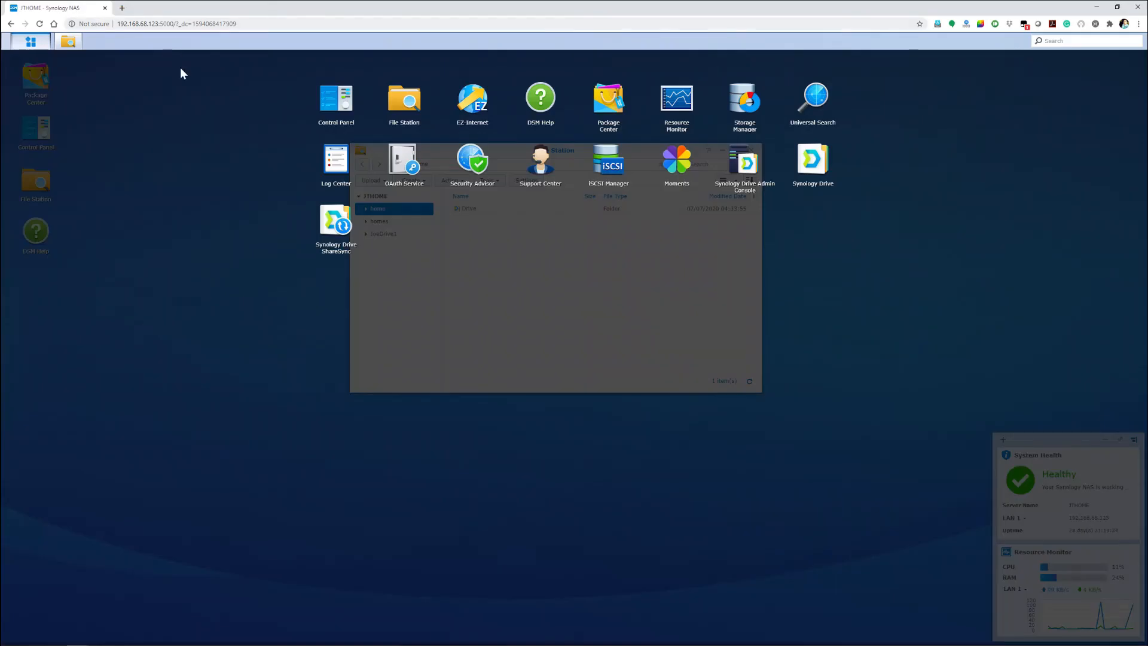
{"action": "left_click", "coordinate": [255, 171]}
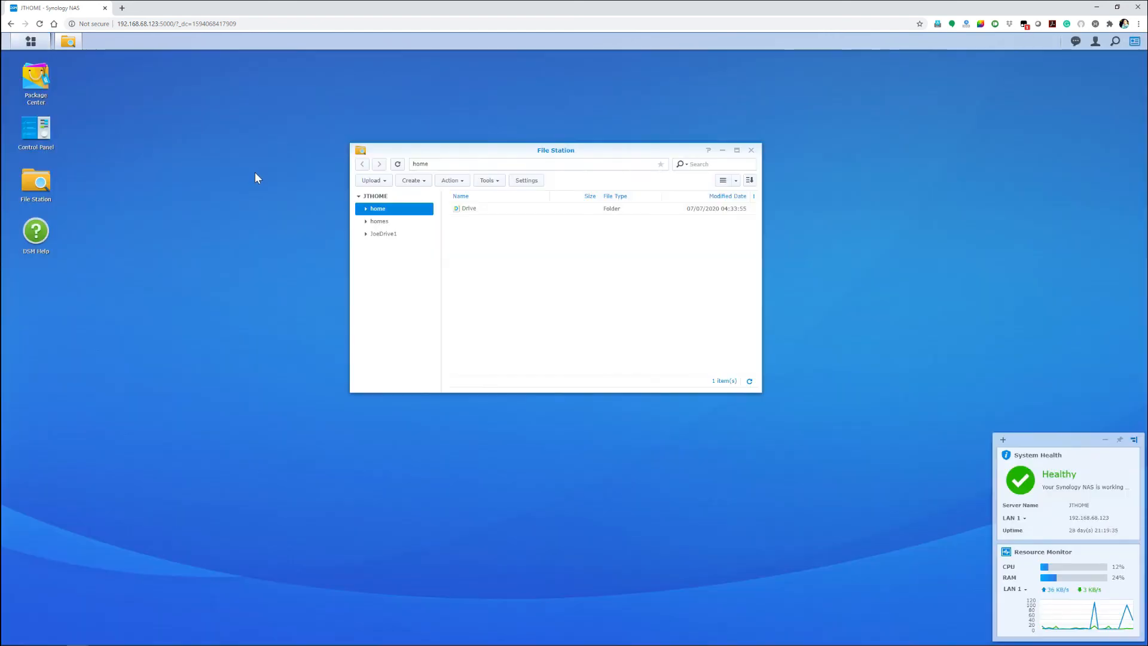
{"action": "left_click", "coordinate": [751, 151]}
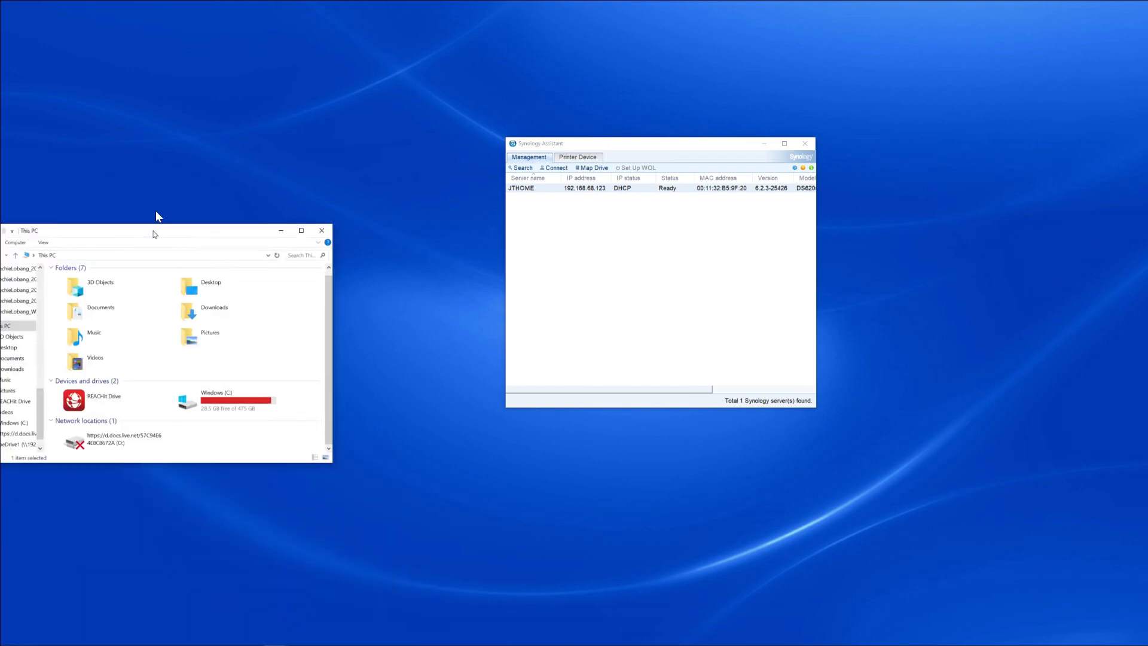
Step: Arrange the This PC window of File Explorer beside the Synology Assistant window
{"action": "left_click_drag", "start_coordinate": [154, 213], "coordinate": [297, 167]}
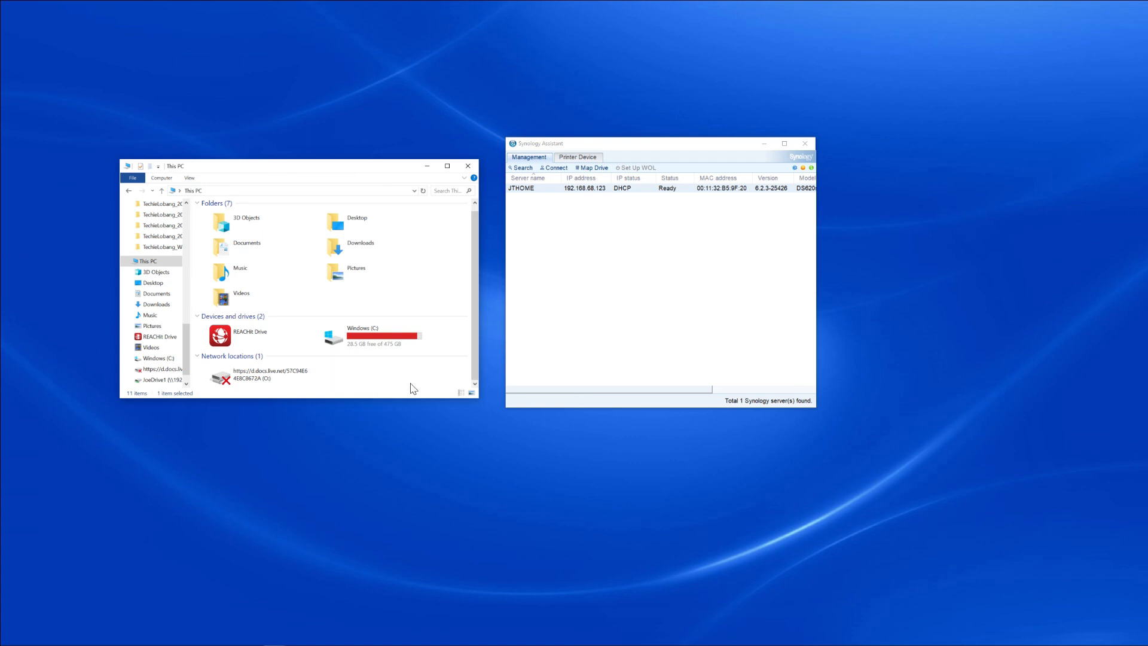
{"action": "left_click", "coordinate": [632, 258]}
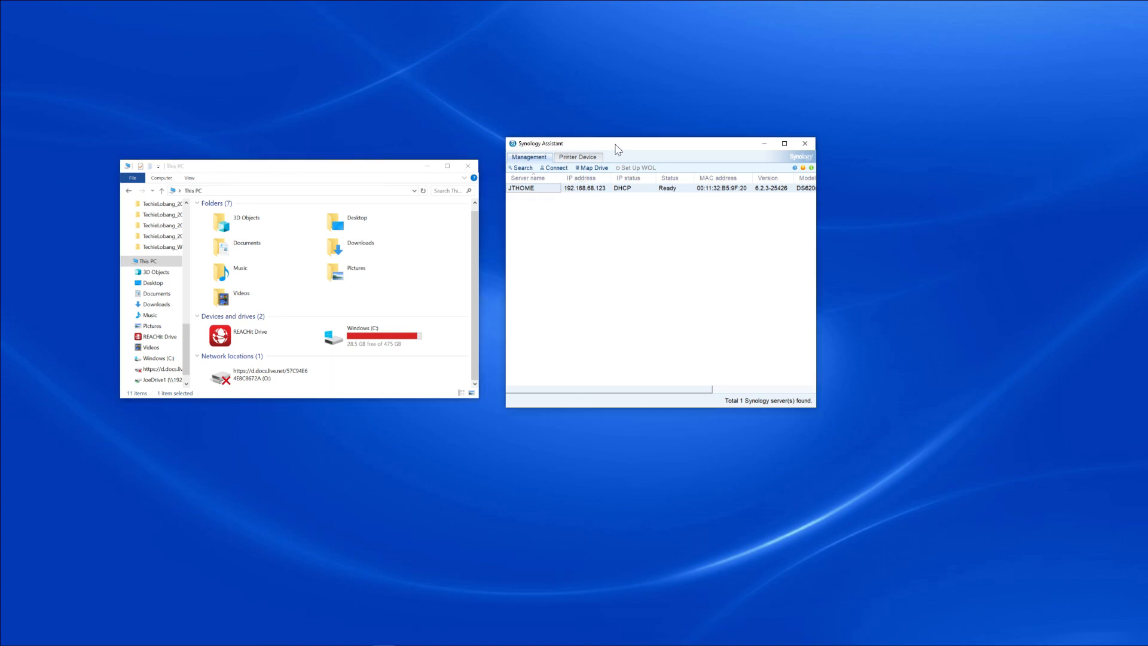
{"action": "left_click_drag", "start_coordinate": [615, 144], "coordinate": [644, 152]}
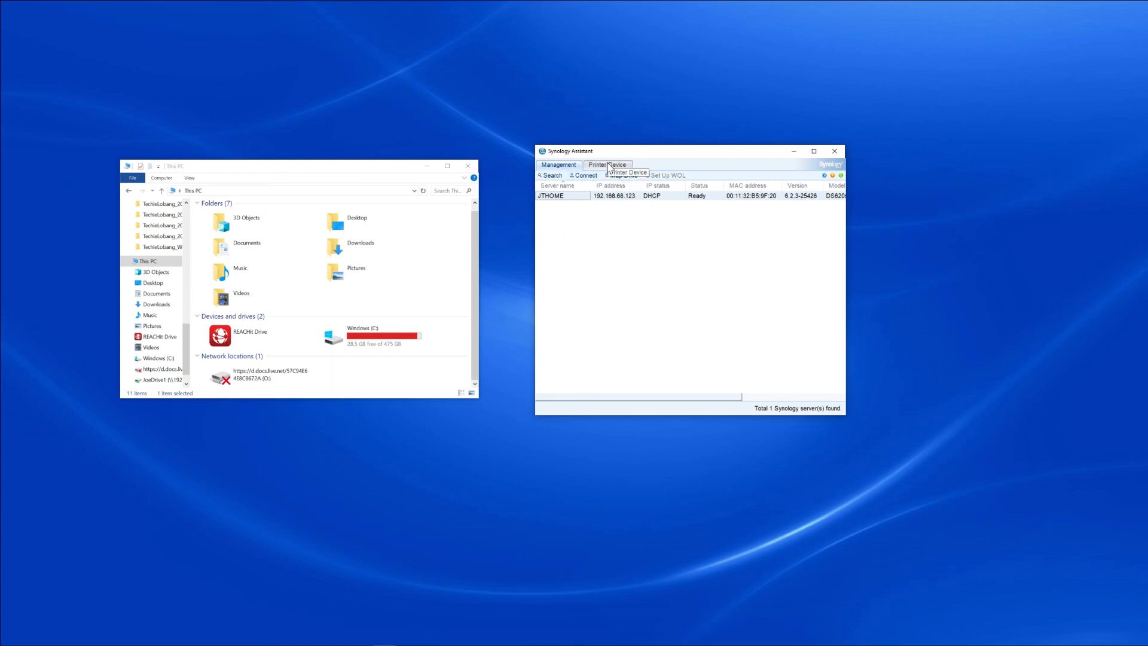
Step: Start mapping a network drive for JTHOME in Synology Assistant, signing in with the NAS user name and password
{"action": "left_click", "coordinate": [621, 176]}
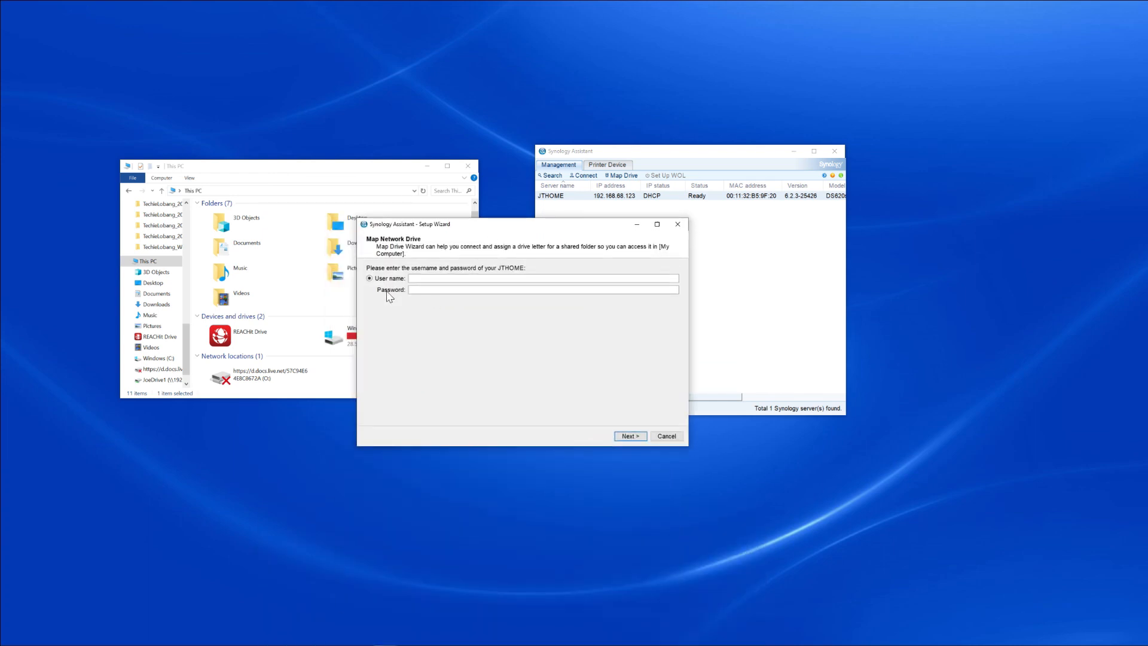
{"action": "left_click_drag", "start_coordinate": [504, 225], "coordinate": [565, 645]}
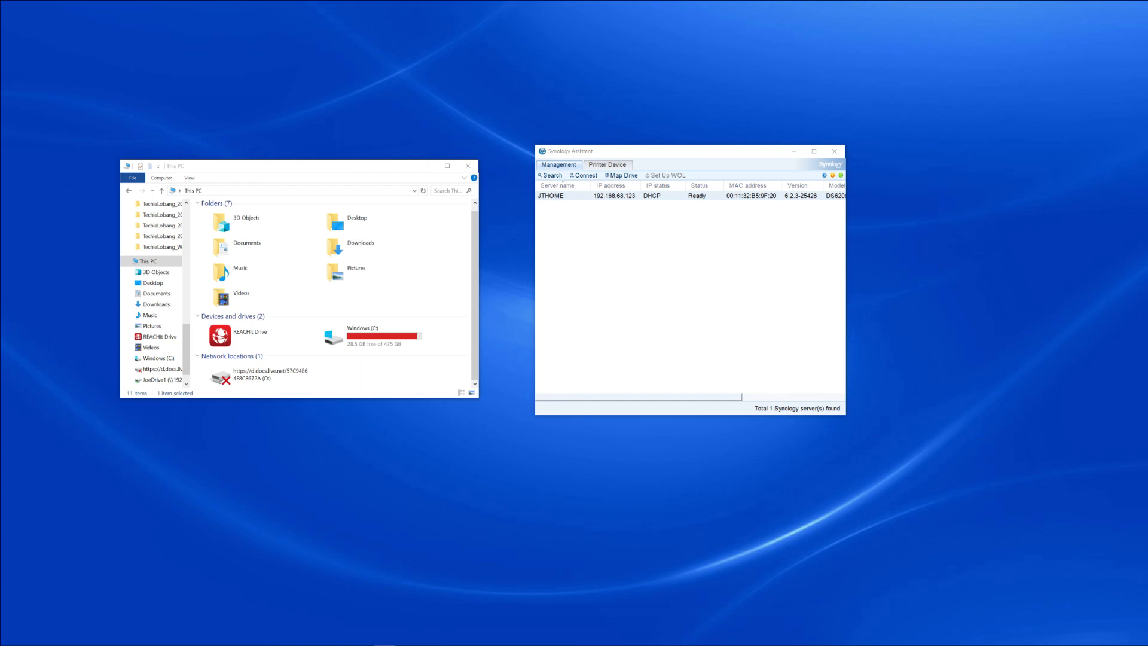
{"action": "left_click_drag", "start_coordinate": [554, 418], "coordinate": [626, 188]}
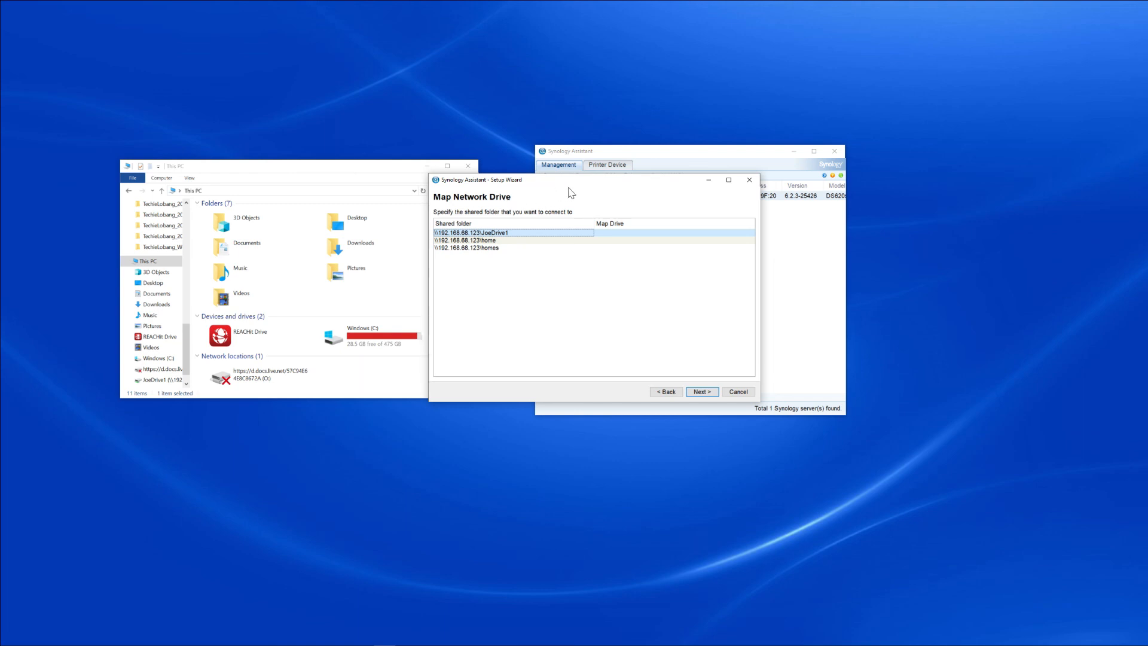
{"action": "left_click_drag", "start_coordinate": [639, 183], "coordinate": [694, 169]}
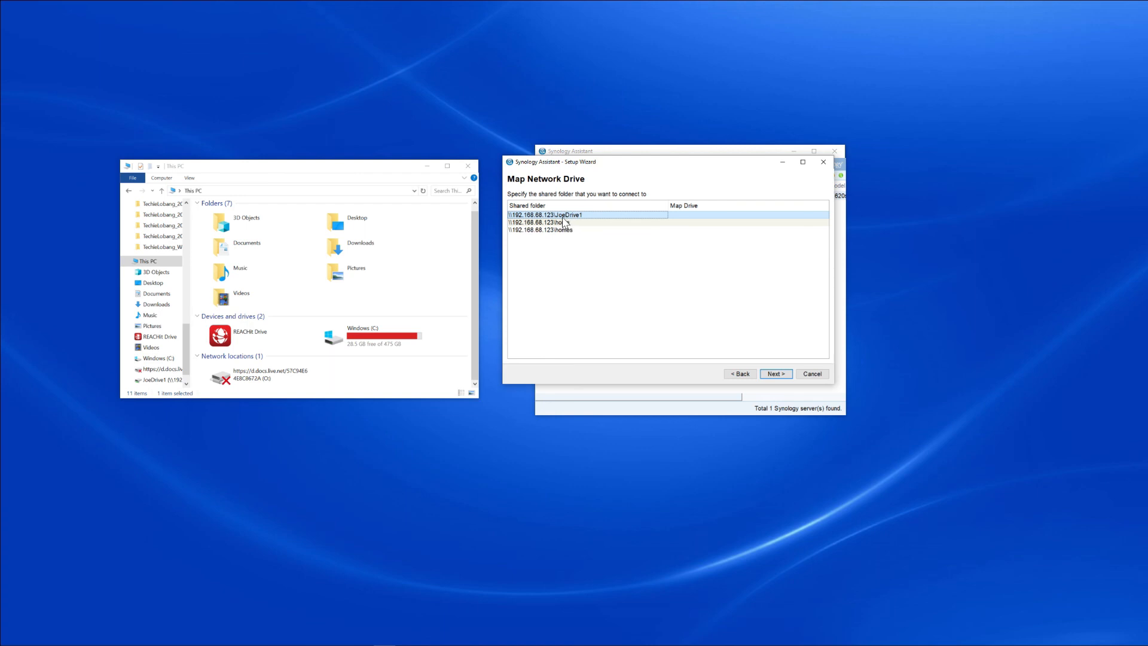
Step: Map the JoeDrive1 shared folder to drive letter T: and finish the wizard
{"action": "left_click", "coordinate": [590, 223]}
{"action": "key", "text": "Up"}
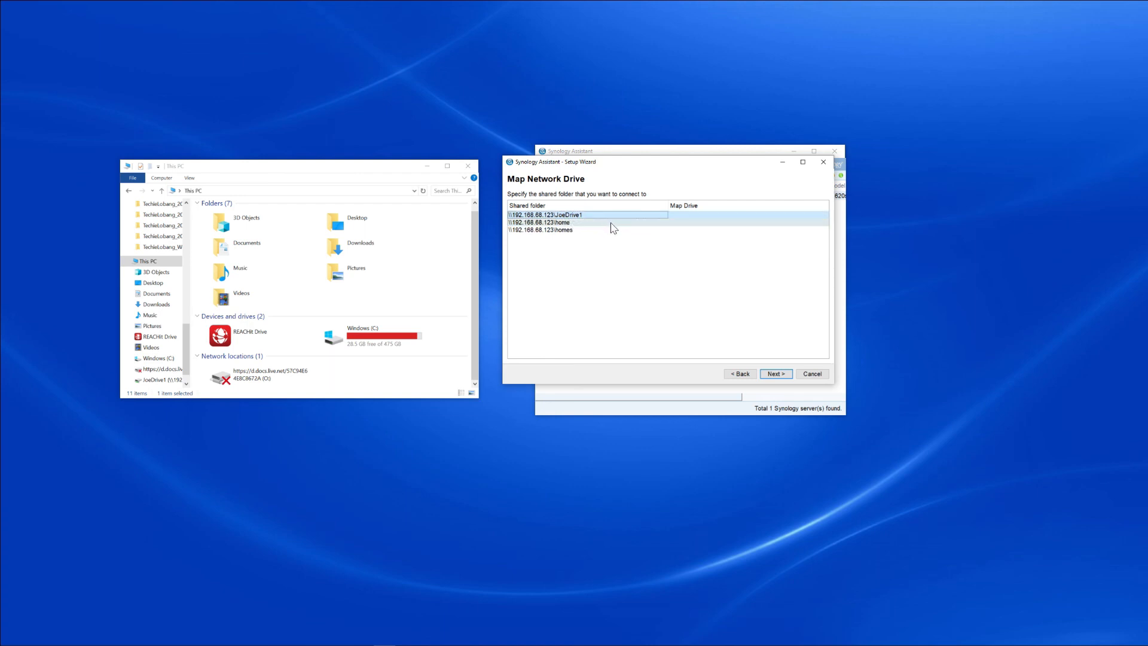
{"action": "left_click", "coordinate": [779, 375]}
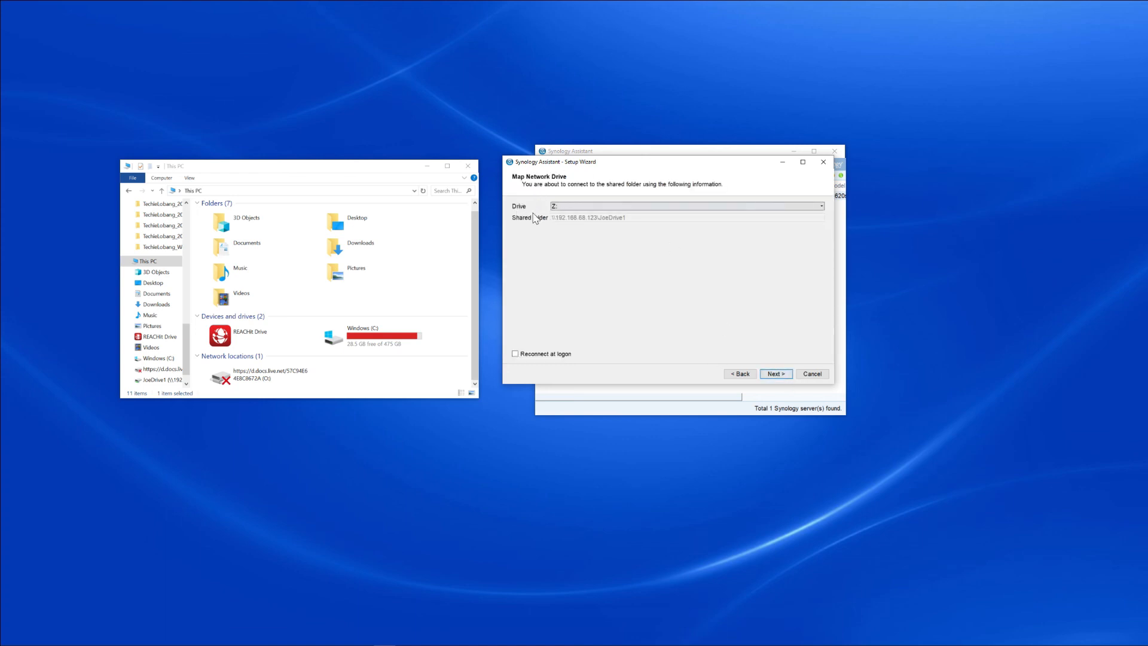
{"action": "left_click", "coordinate": [561, 207]}
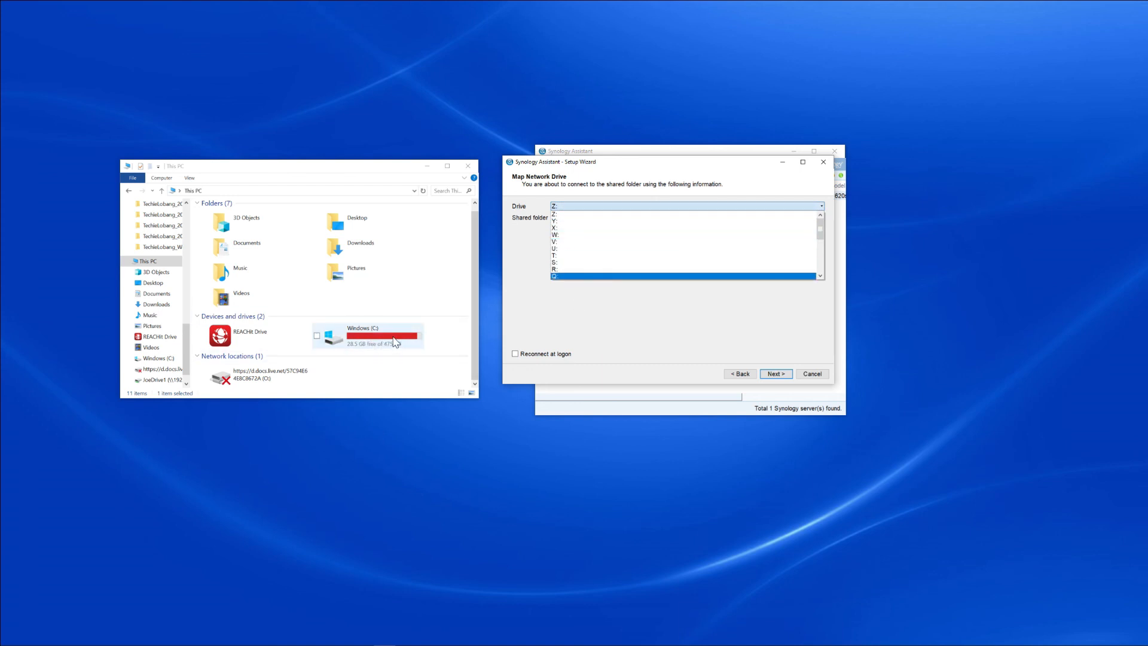
{"action": "left_click", "coordinate": [575, 261]}
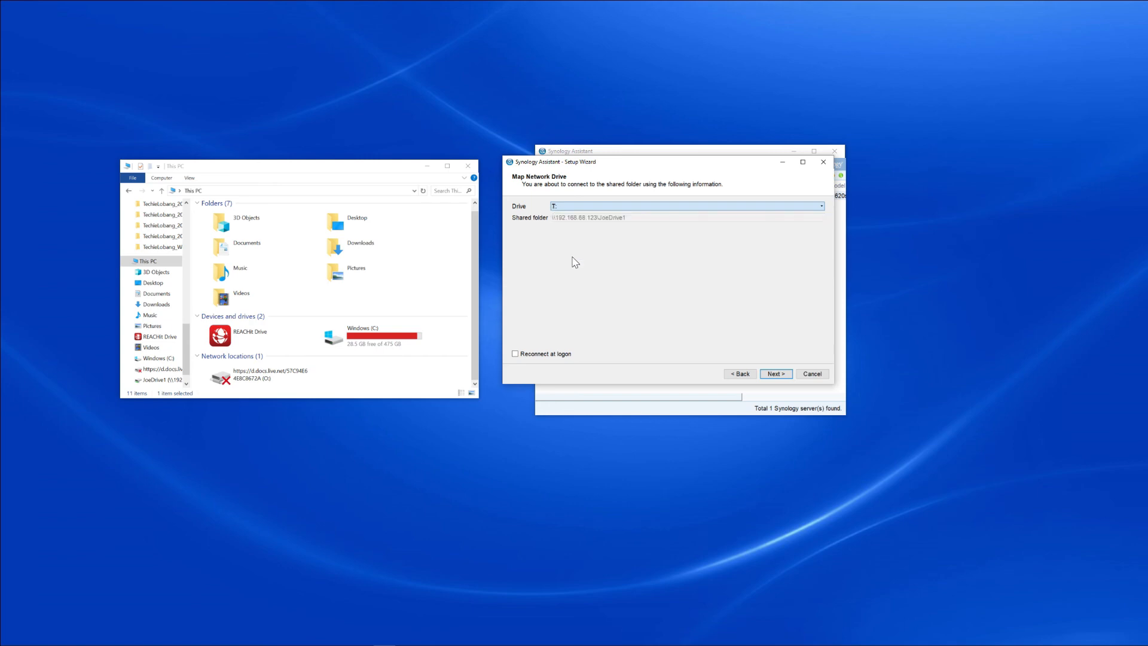
{"action": "left_click", "coordinate": [776, 373]}
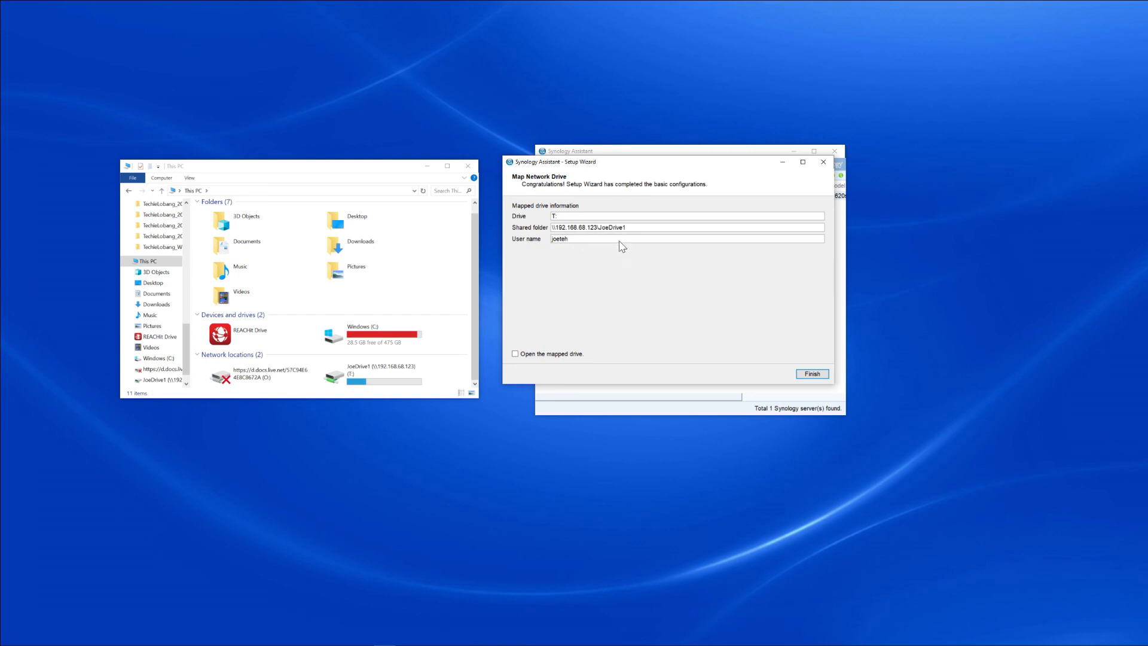
{"action": "left_click", "coordinate": [818, 376]}
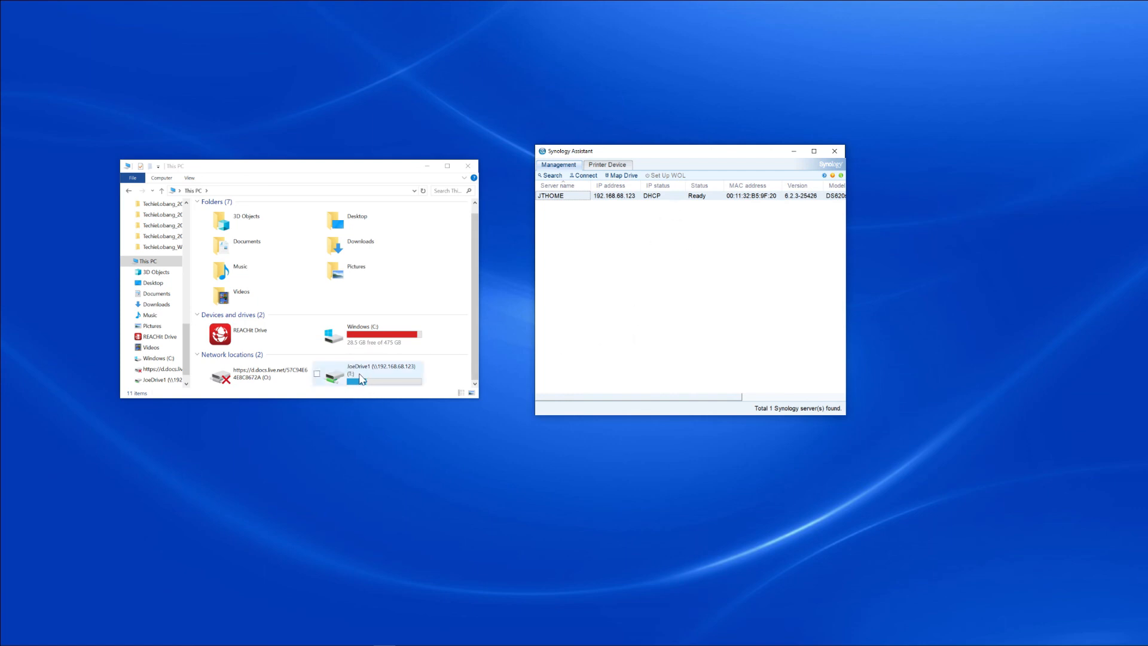
Step: Make the This PC window taller and open the mapped JoeDrive1 (T:) drive
{"action": "left_click", "coordinate": [478, 380]}
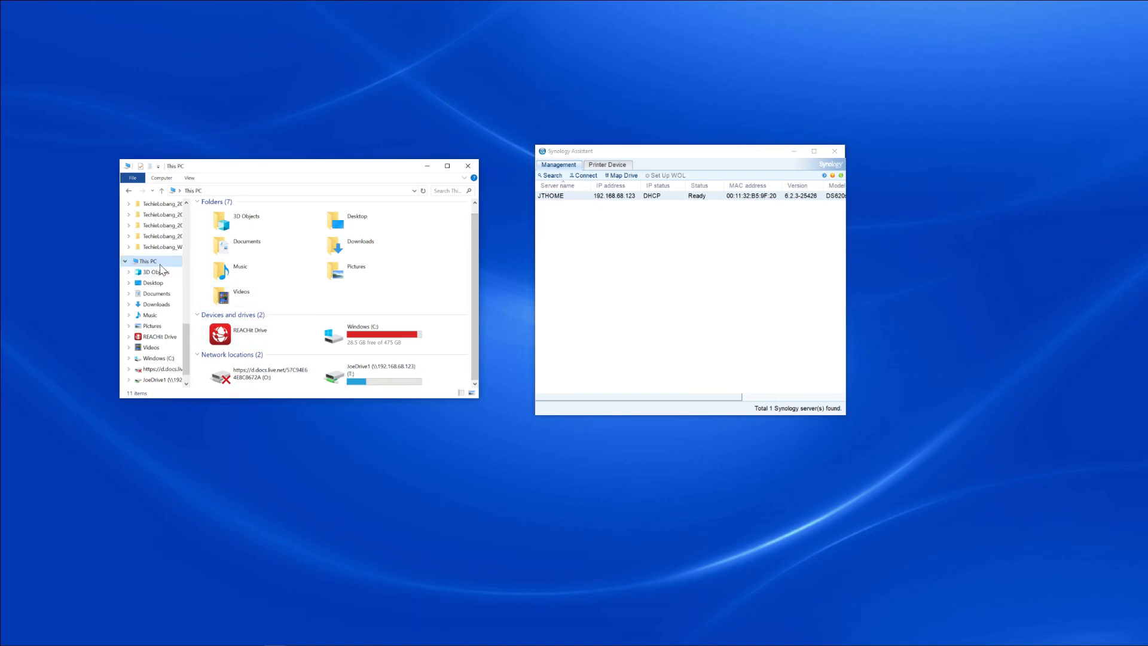
{"action": "left_click_drag", "start_coordinate": [385, 399], "coordinate": [393, 458]}
{"action": "double_click", "coordinate": [390, 379]}
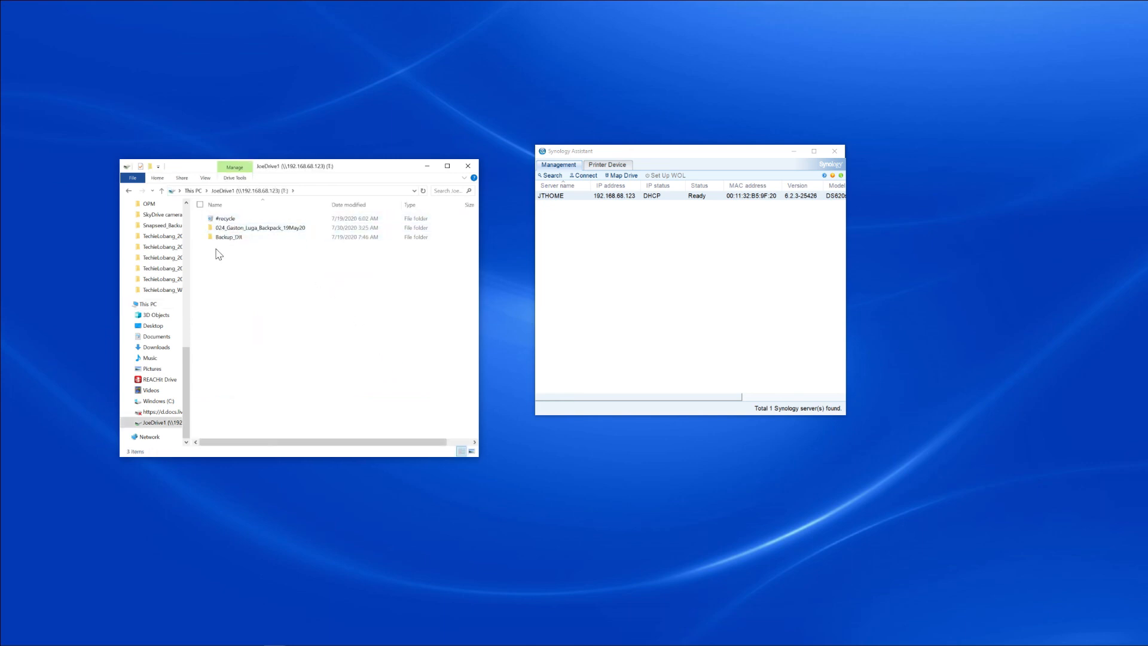
Step: Look through the files in the 024_Gaston_Luga_Backpack_19May20 folder and return to the JoeDrive1 root
{"action": "double_click", "coordinate": [278, 228]}
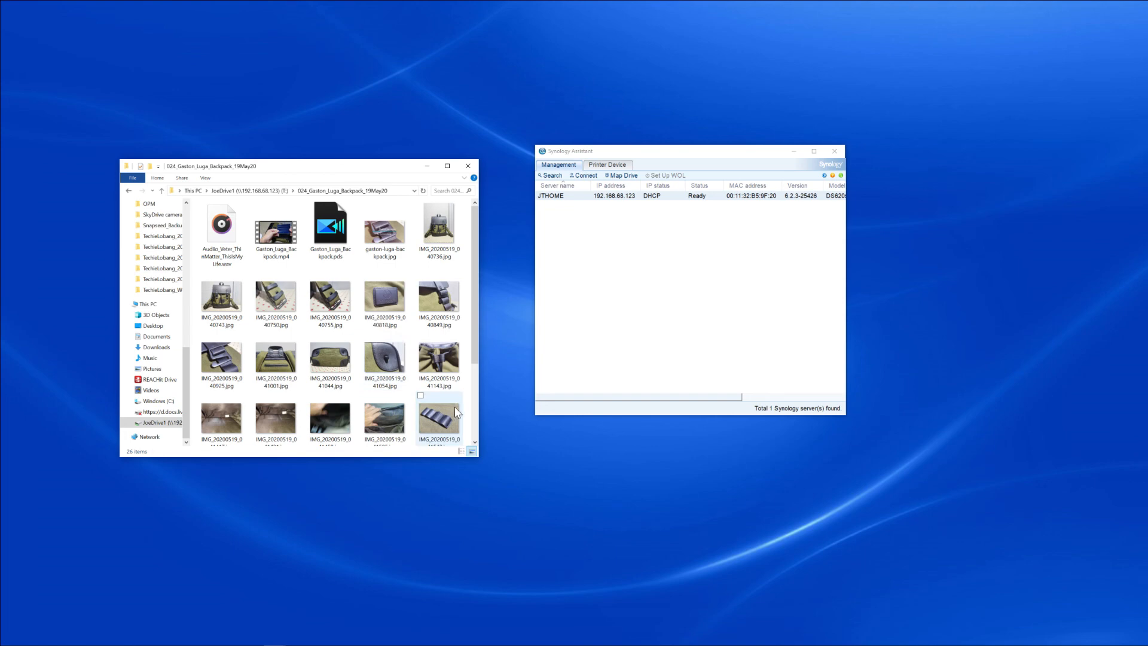
{"action": "left_click", "coordinate": [475, 411]}
{"action": "left_click", "coordinate": [284, 192]}
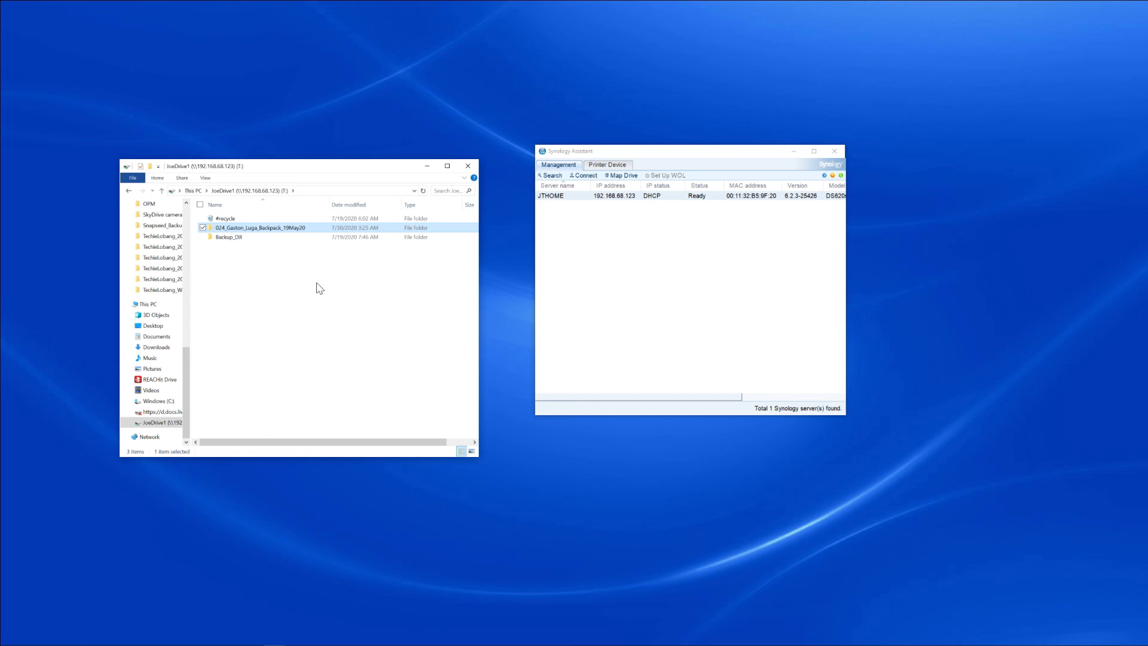
Step: Widen File Explorer's navigation pane and bring its Quick access folders into view
{"action": "scroll", "coordinate": [188, 292], "scroll_direction": "up", "scroll_amount": 7}
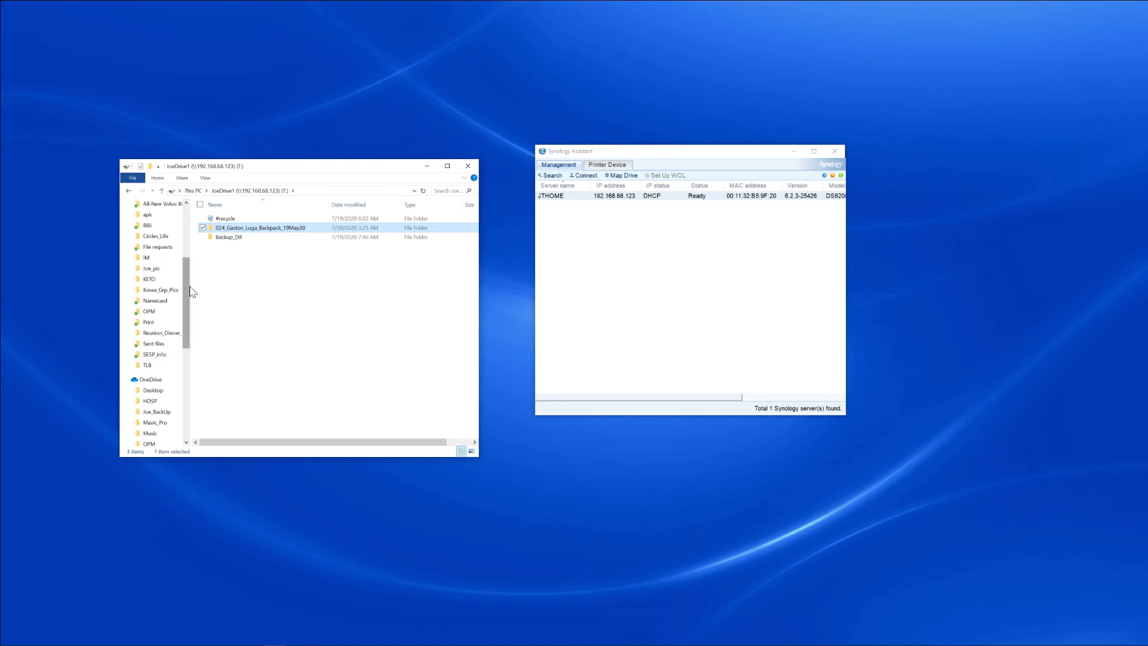
{"action": "left_click_drag", "start_coordinate": [190, 293], "coordinate": [227, 293]}
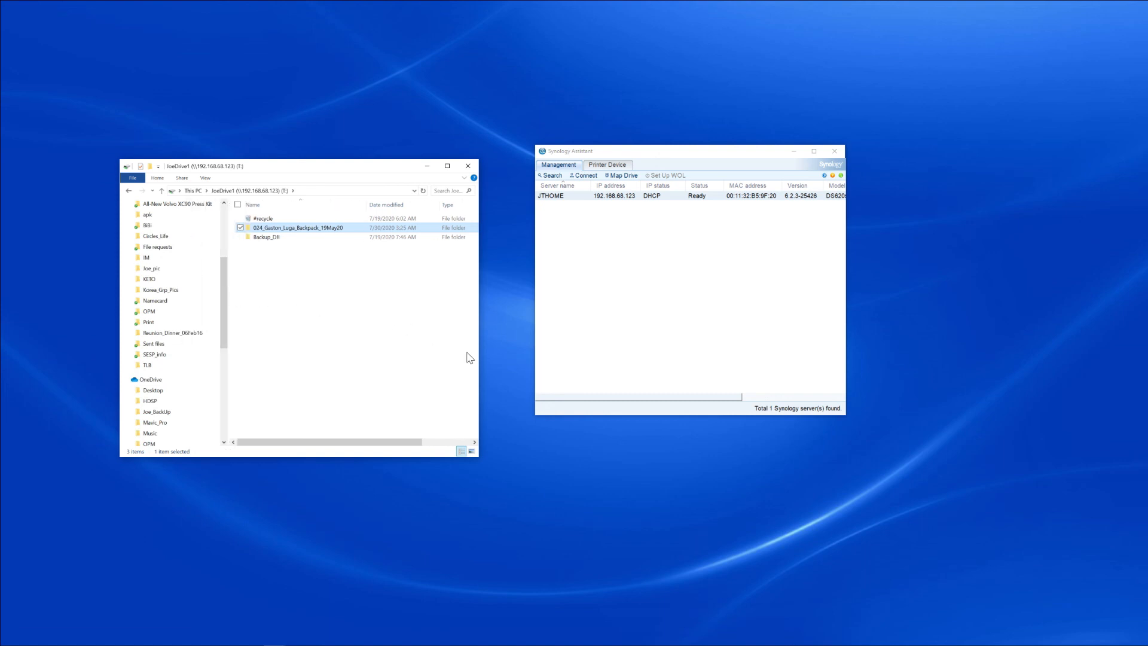
{"action": "scroll", "coordinate": [224, 311], "scroll_direction": "up", "scroll_amount": 5}
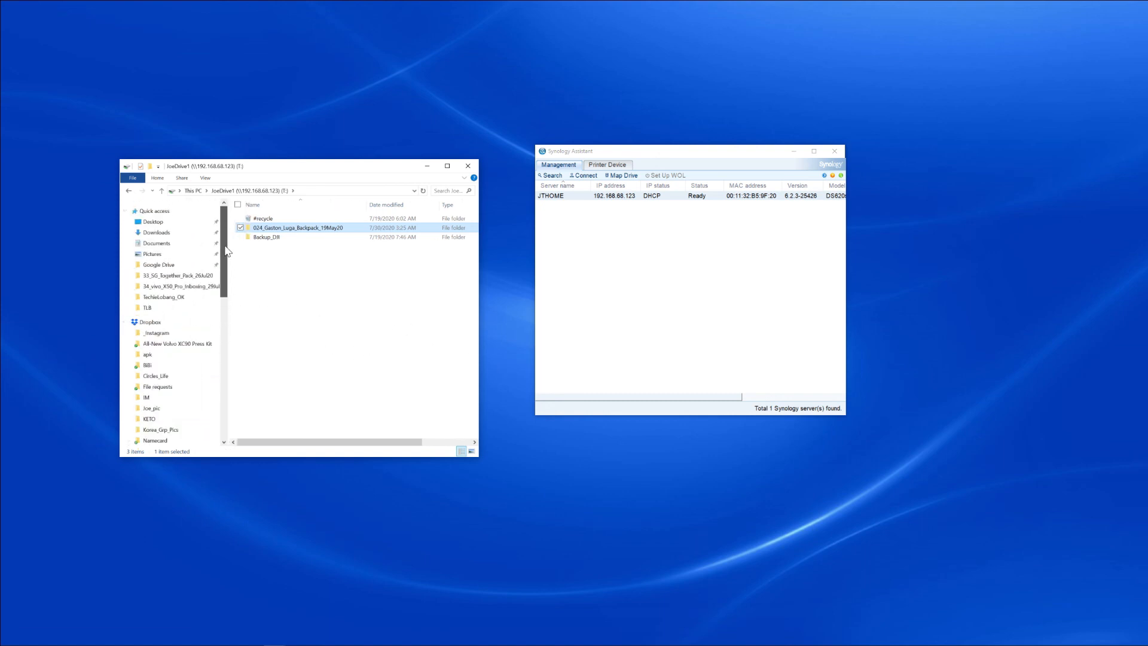
{"action": "mouse_move", "coordinate": [355, 250]}
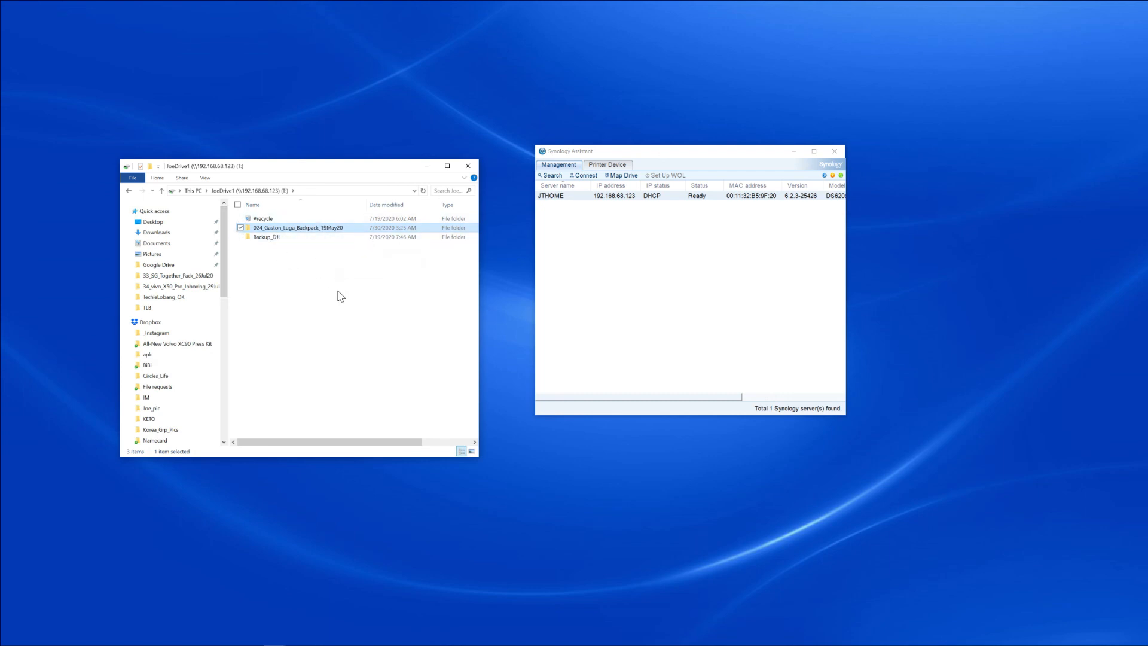